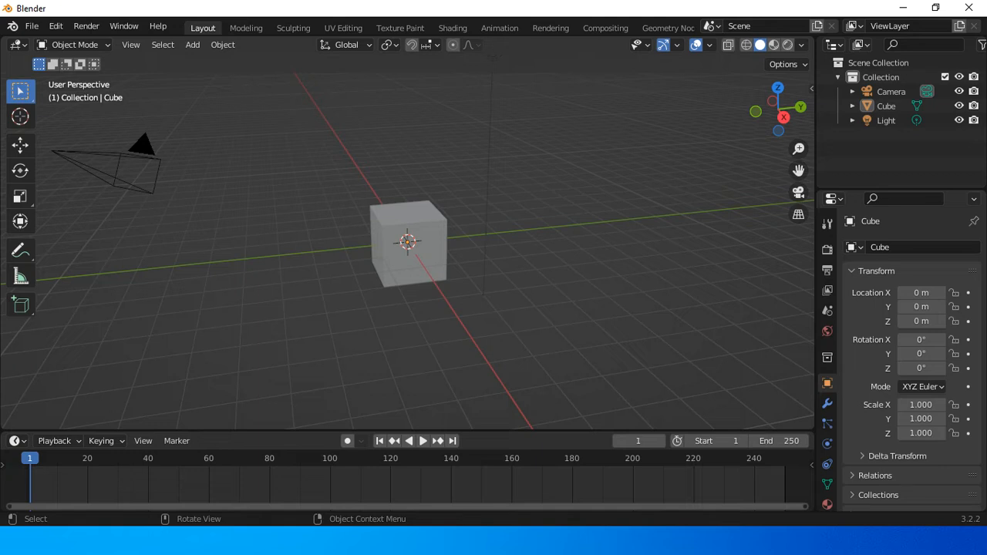
# Step: Raise the default cube about 0.98 m along the Z axis in the right orthographic view
pyautogui.scroll(3, 408, 242)
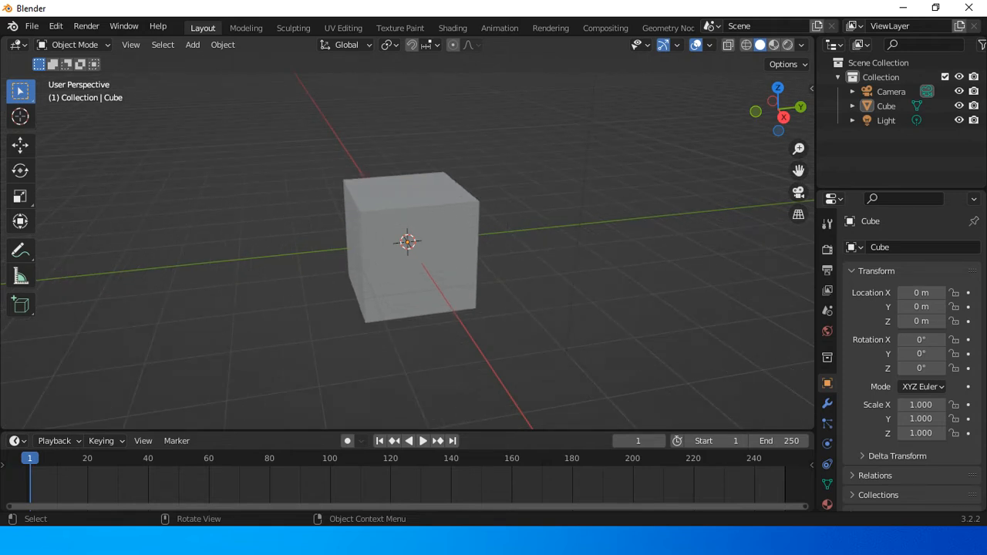
pyautogui.scroll(-3, 408, 241)
pyautogui.scroll(3, 408, 241)
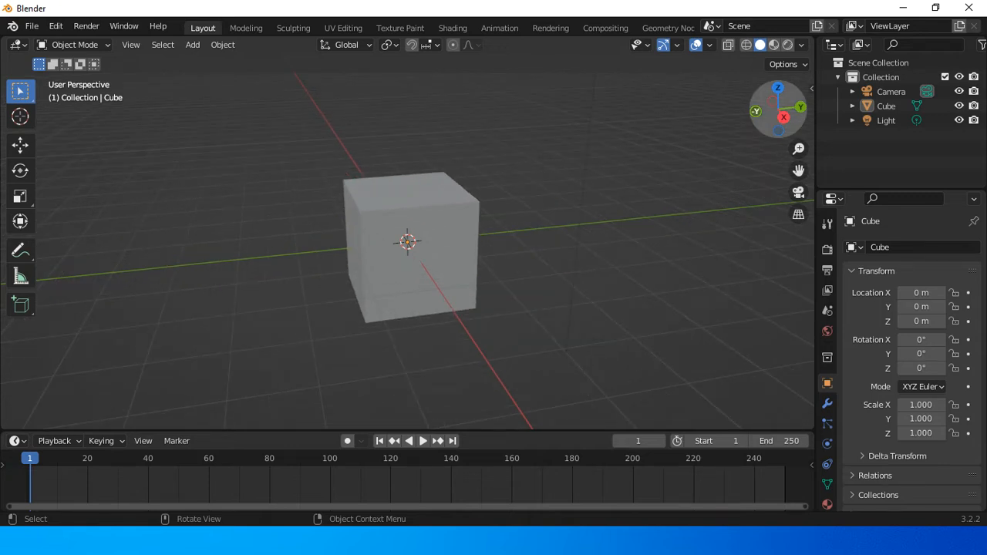
pyautogui.moveTo(778, 109); pyautogui.dragTo(576, 133)
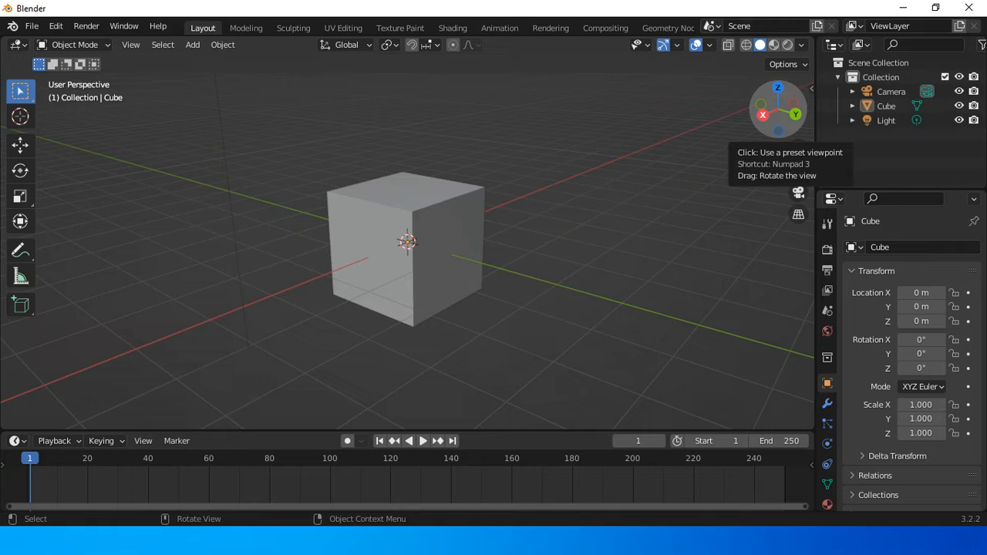
pyautogui.click(762, 115)
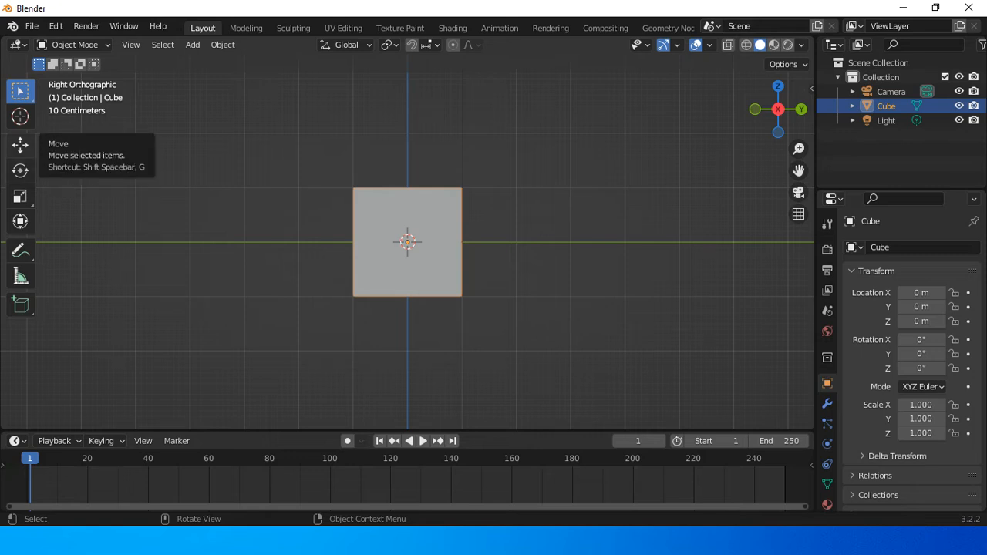
pyautogui.click(20, 144)
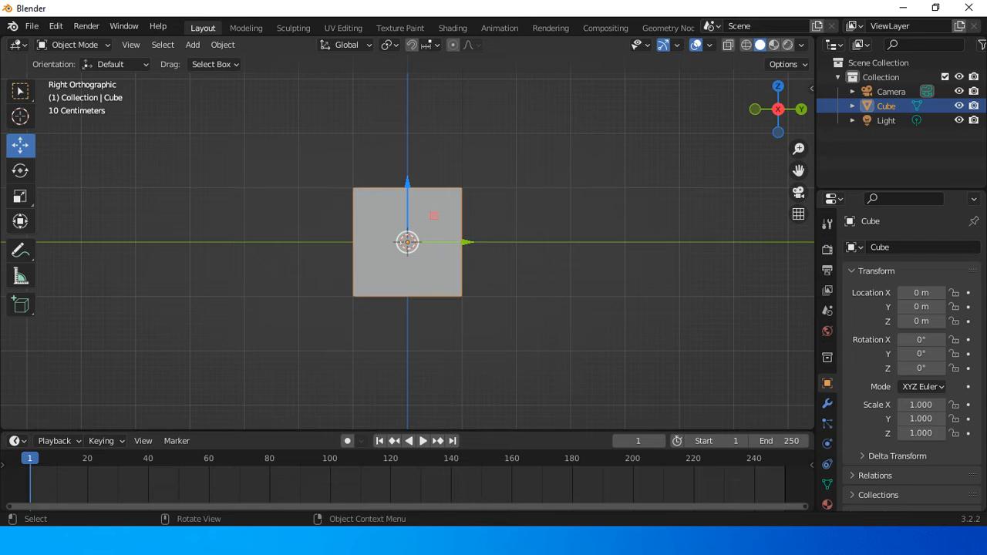
pyautogui.moveTo(407, 201); pyautogui.dragTo(407, 147)
# Step: Switch the cube to Edit Mode and merge all of its vertices at center
pyautogui.moveTo(778, 109); pyautogui.dragTo(986, 135)
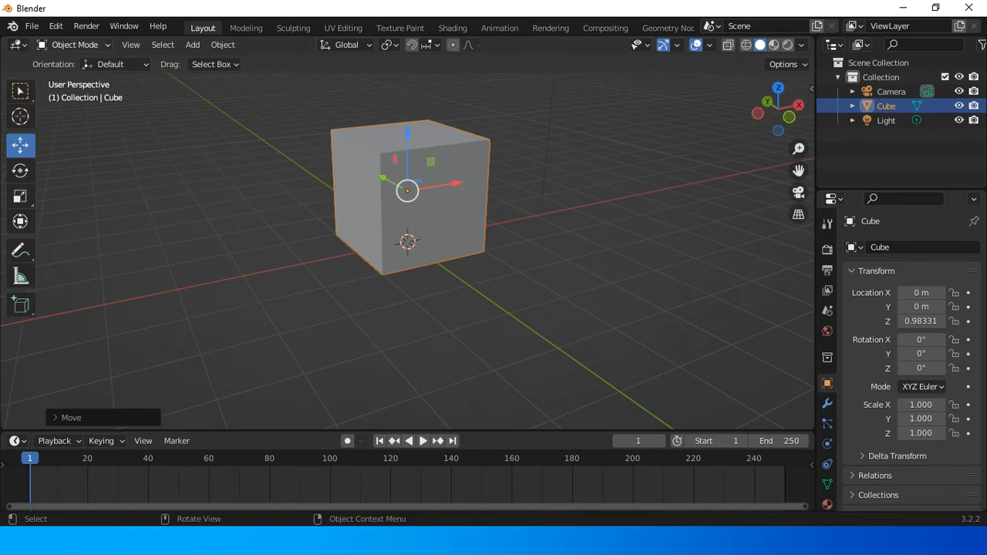
pyautogui.click(74, 44)
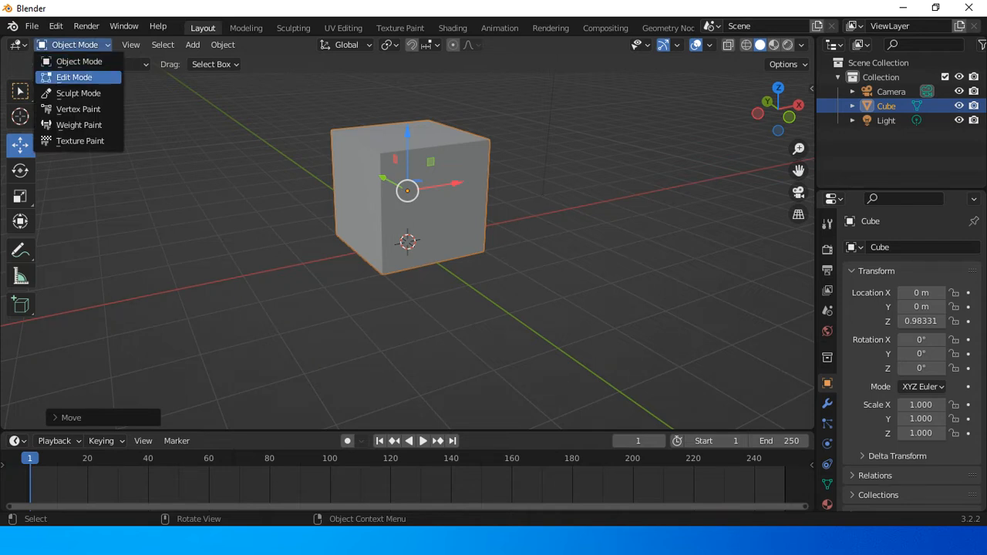
pyautogui.click(74, 77)
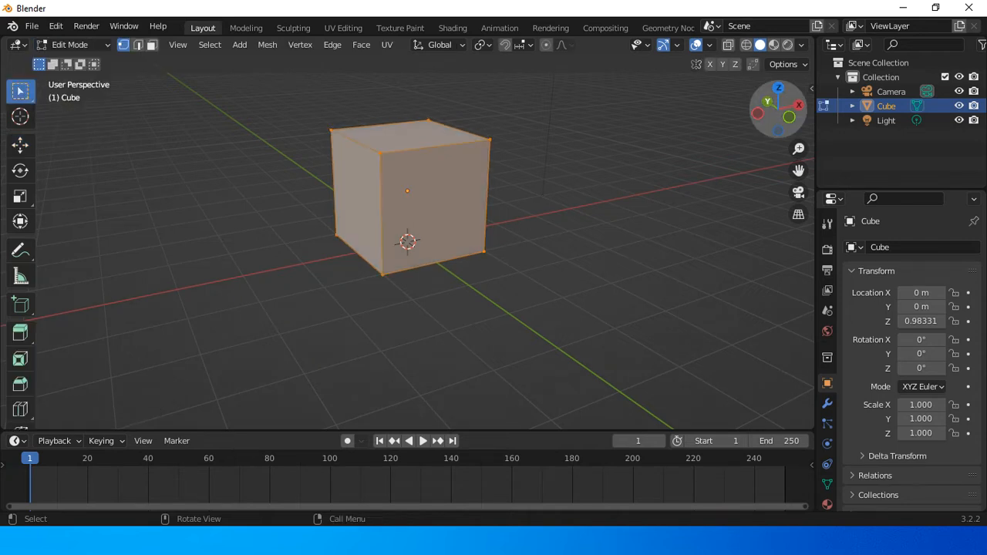
pyautogui.moveTo(779, 108); pyautogui.dragTo(590, 113)
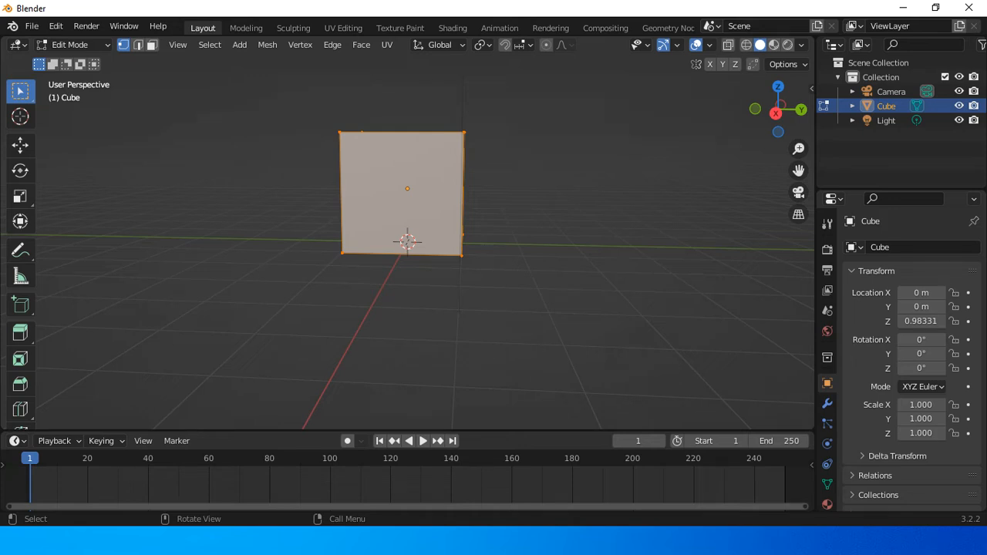
pyautogui.press('m')
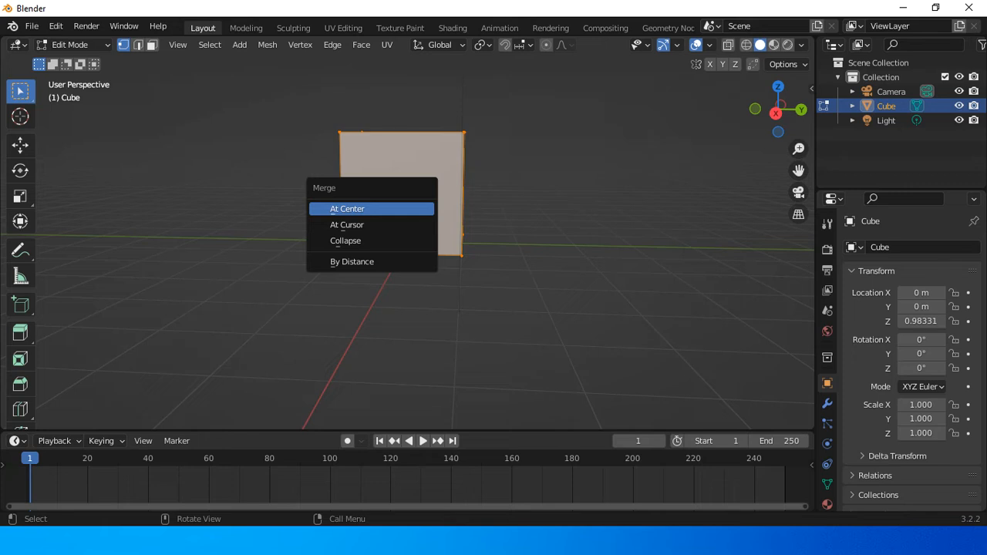
pyautogui.press('Return')
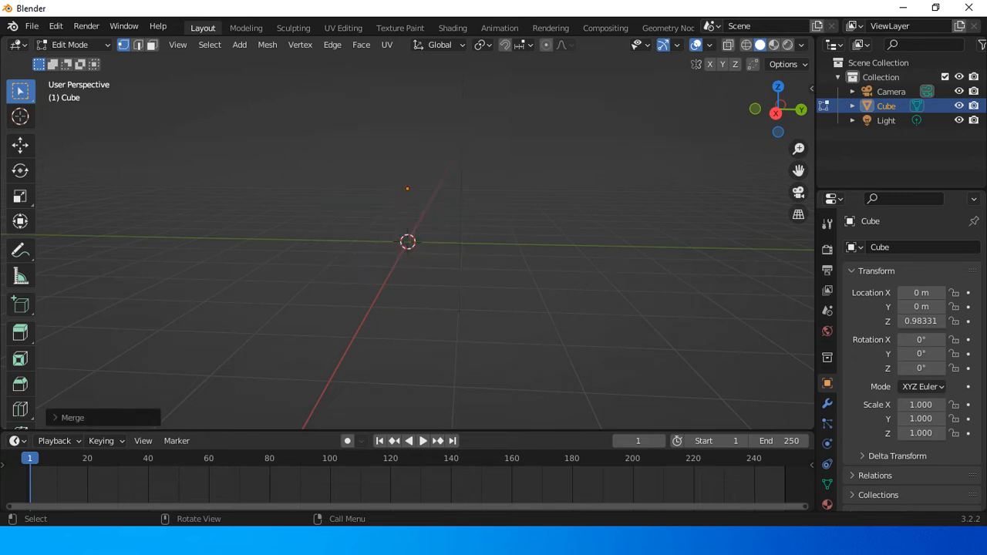
# Step: Try extruding the merged vertex upward by about 1 m
pyautogui.scroll(-2, 407, 242)
pyautogui.scroll(2, 407, 242)
pyautogui.moveTo(771, 110); pyautogui.dragTo(687, 116)
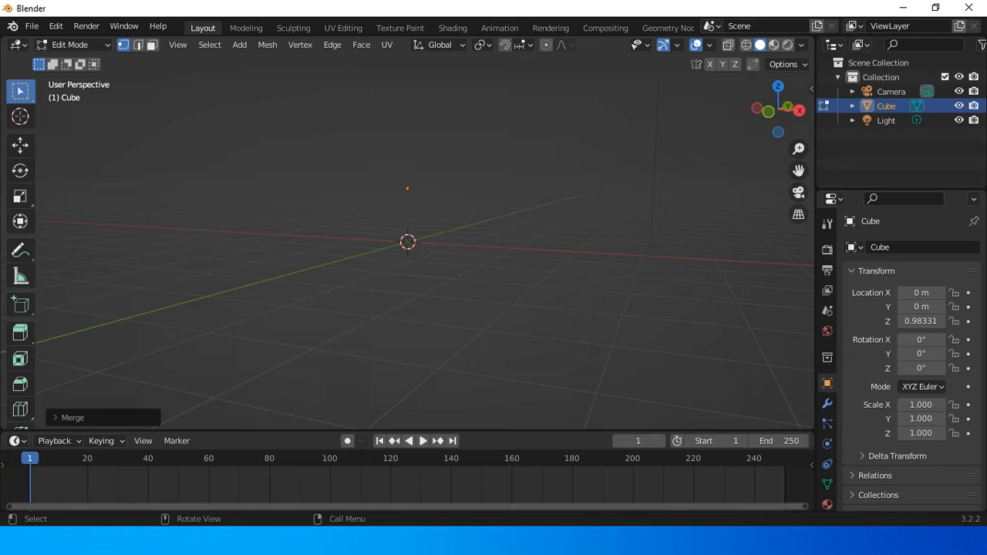
pyautogui.press('e')
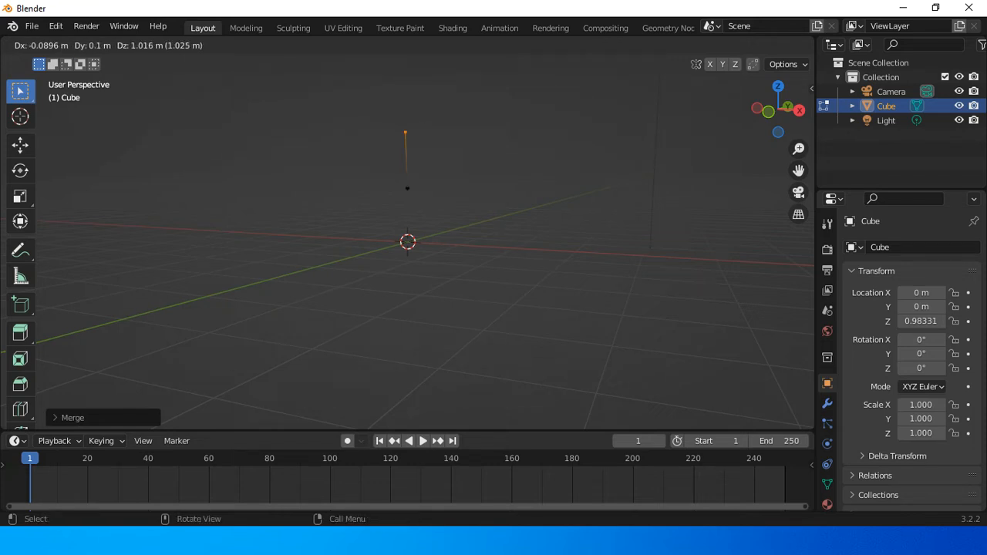
pyautogui.press('Return')
# Step: Undo the extrusion and the merge, and merge all of the cube's vertices at center again
pyautogui.hotkey('ctrl', 'z')
pyautogui.hotkey('ctrl', 'z')
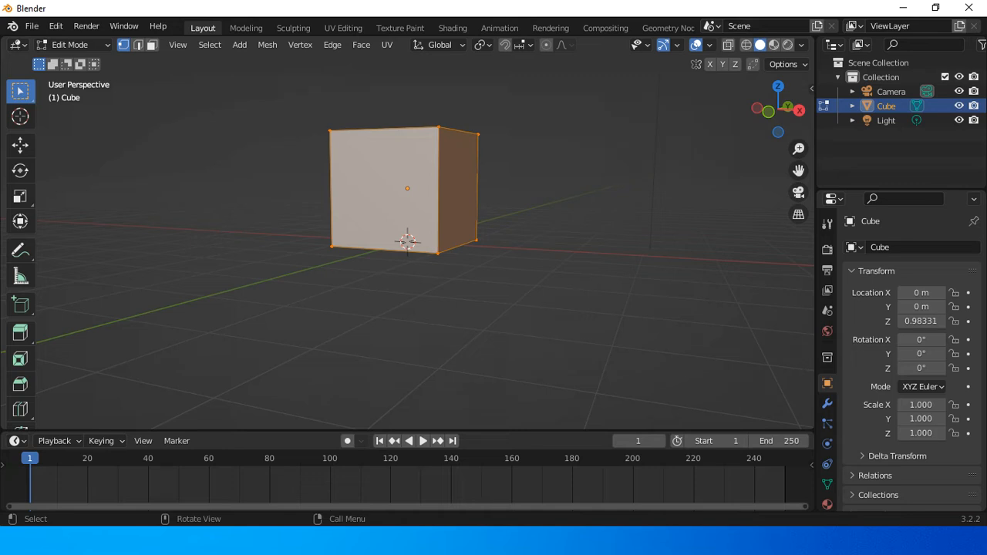
pyautogui.press('m')
pyautogui.press('Return')
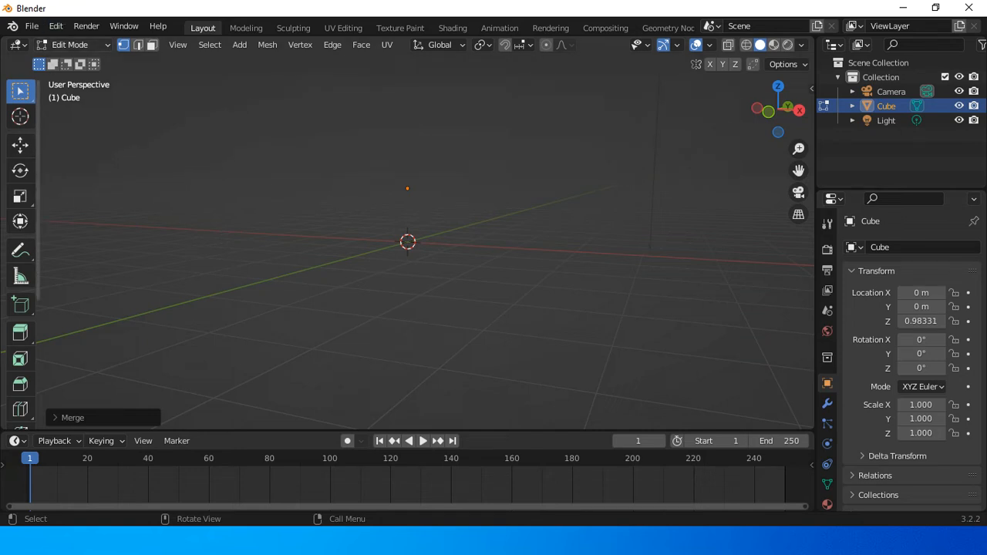
# Step: Return to Object Mode and lower the single-vertex object along Z to about the world origin, at about -0.01 m
pyautogui.click(73, 45)
pyautogui.click(79, 60)
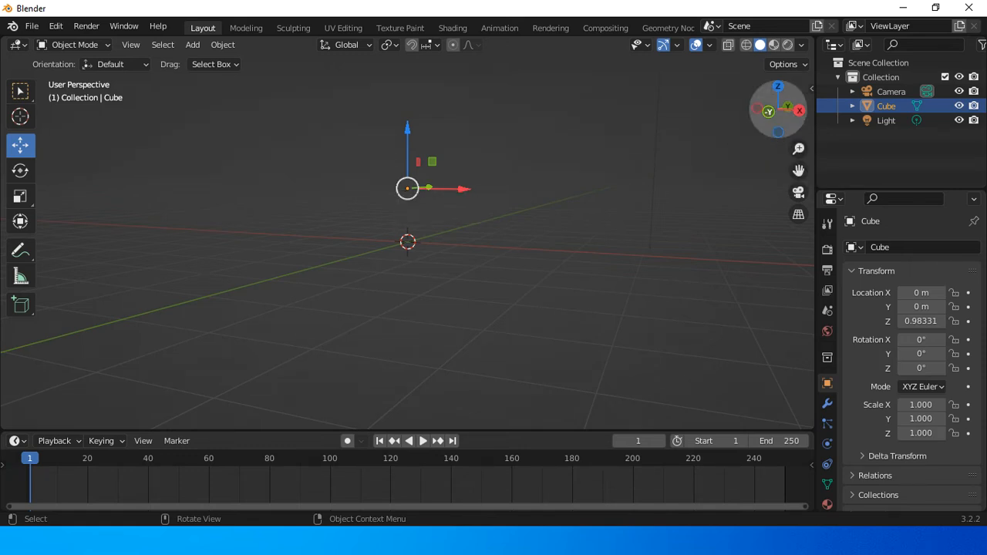
pyautogui.click(799, 110)
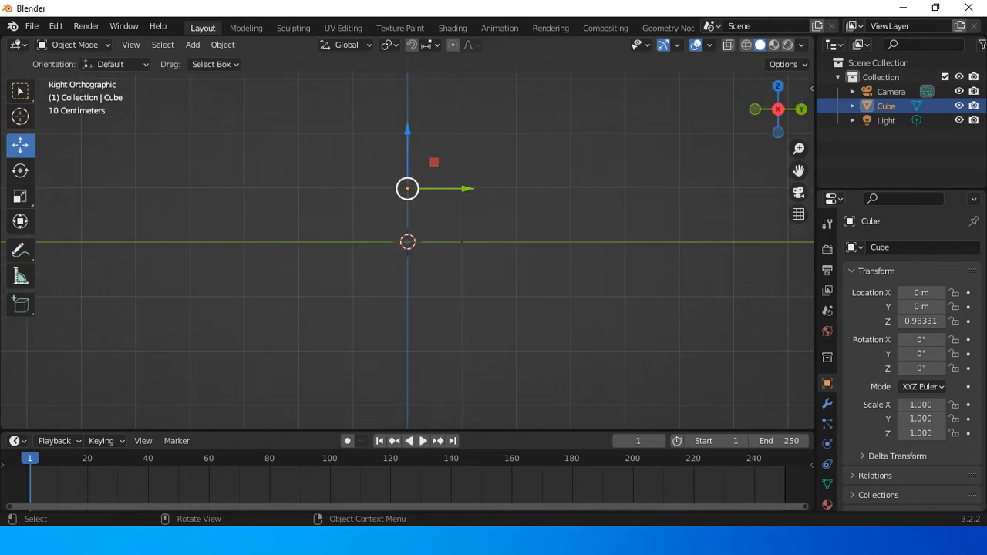
pyautogui.moveTo(407, 135); pyautogui.dragTo(407, 189)
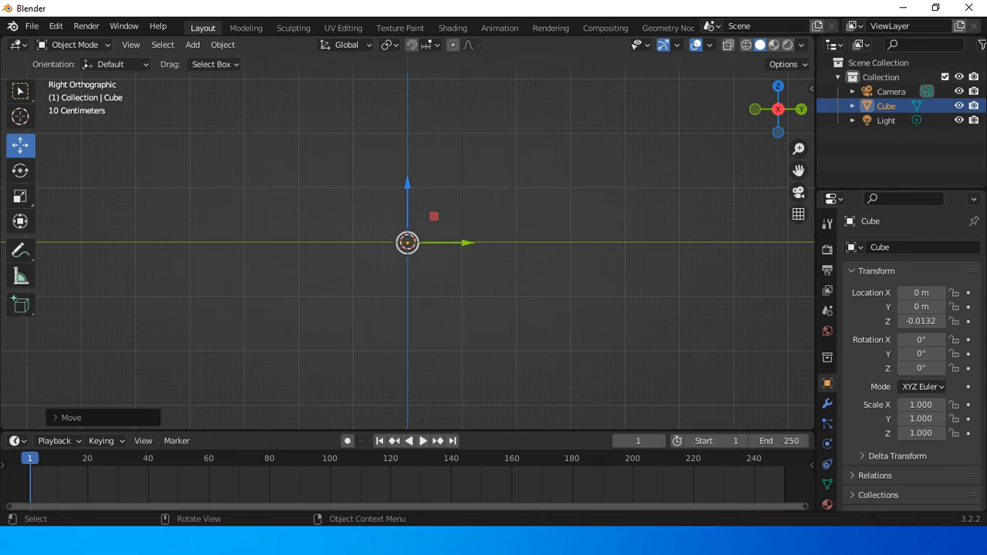
# Step: Enter Edit Mode and extrude the vertex upward from the origin into an edge about 1.4 m long
pyautogui.moveTo(778, 109); pyautogui.dragTo(921, 147)
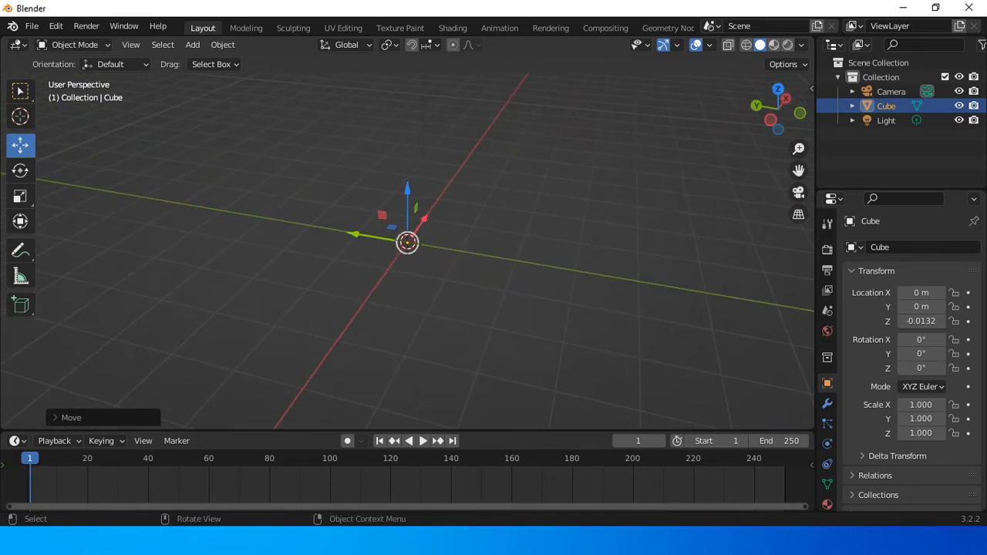
pyautogui.click(74, 45)
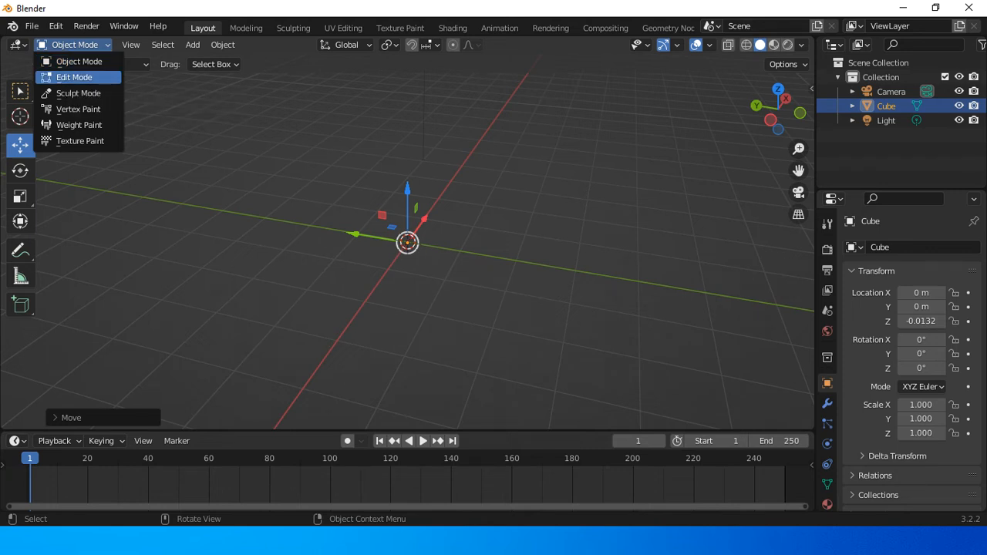
pyautogui.click(74, 77)
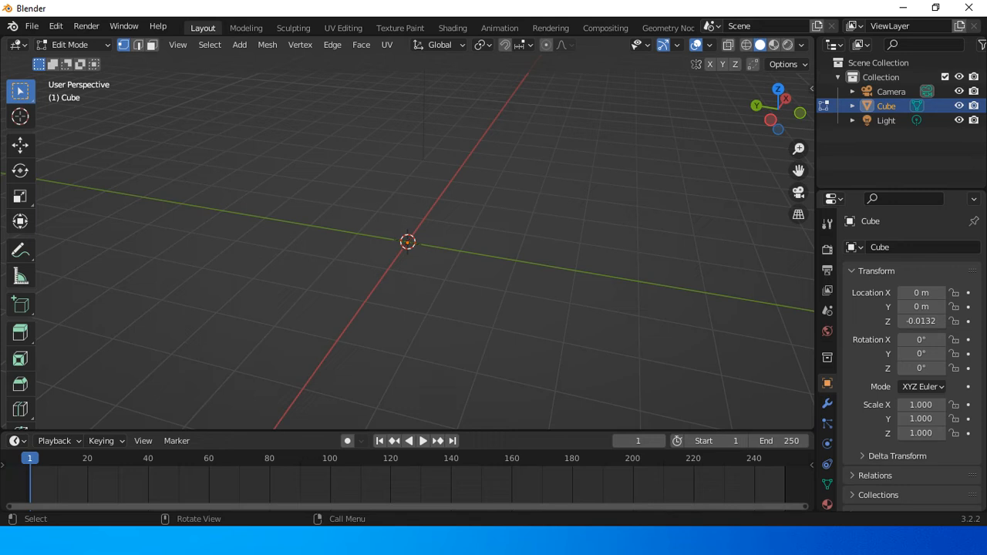
pyautogui.press('e')
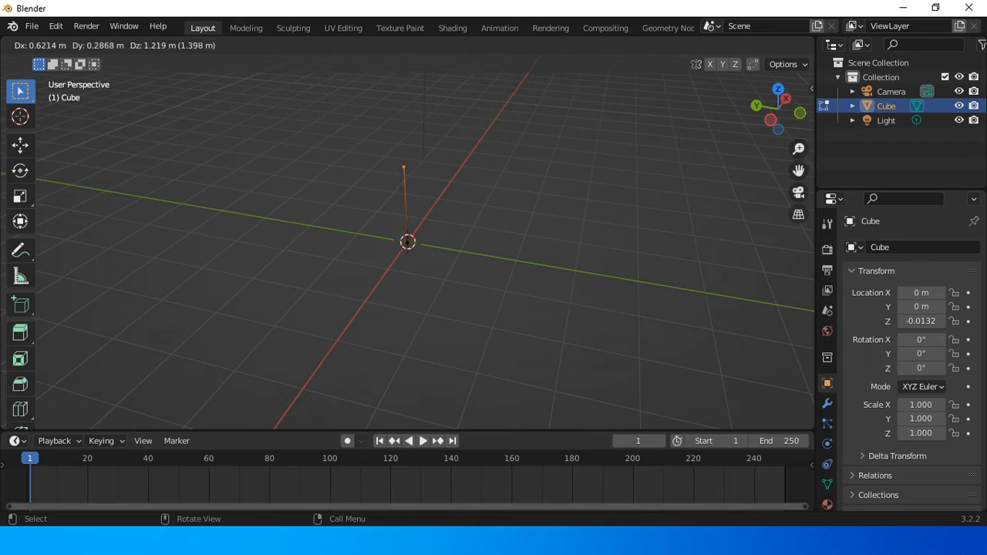
pyautogui.press('Return')
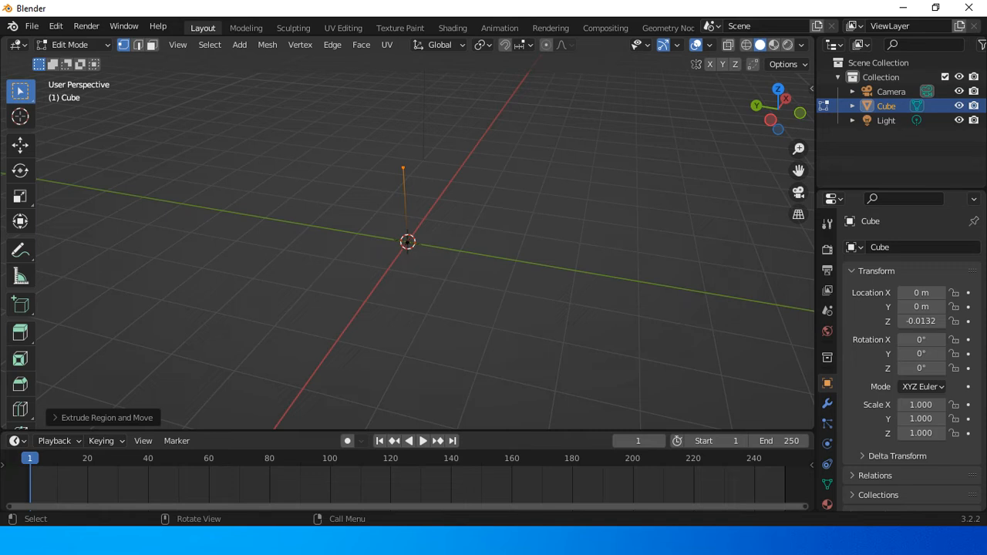
# Step: Continue the trunk from its top vertex with three more extruded segments in a zigzag, the first two about 1.1 m and 1 m long
pyautogui.press('e')
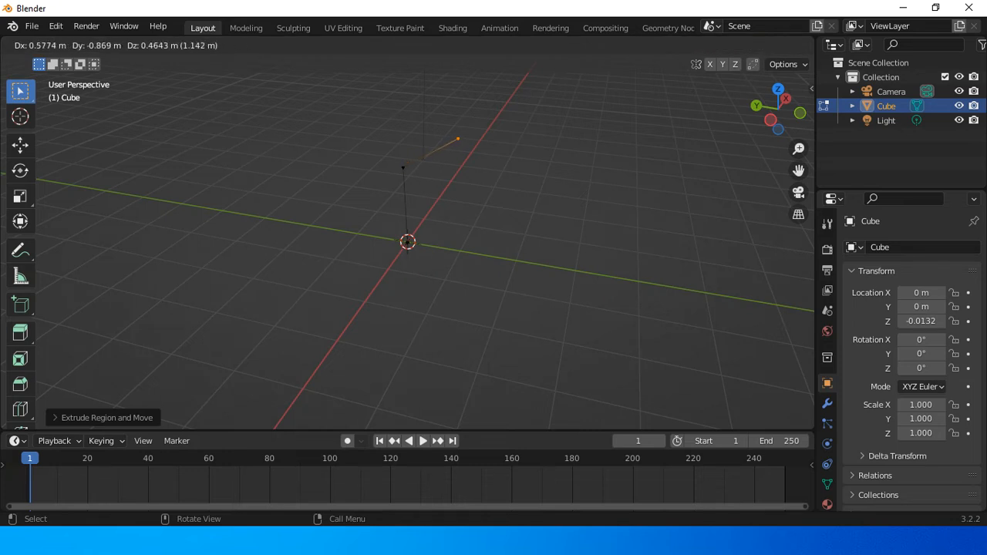
pyautogui.click(452, 129)
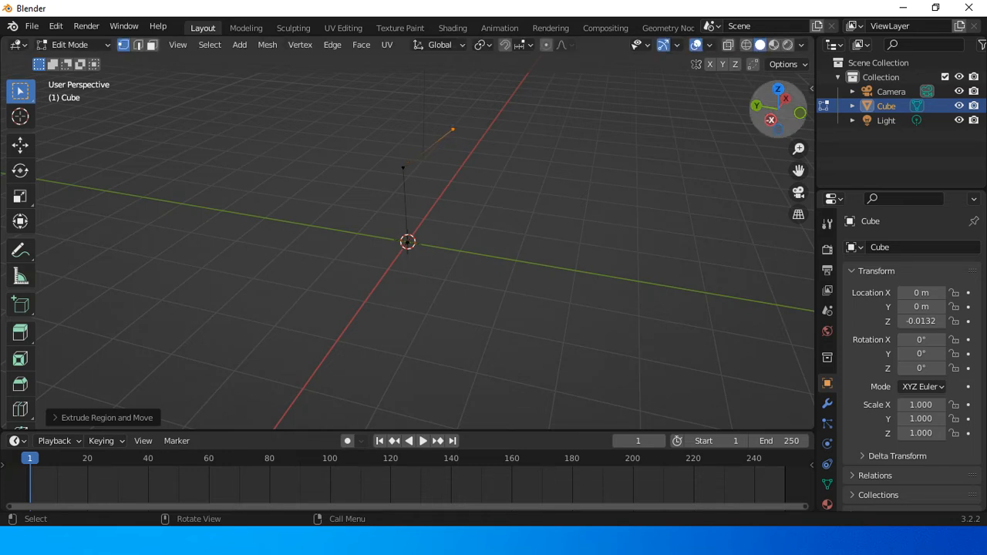
pyautogui.moveTo(778, 109); pyautogui.dragTo(621, 70)
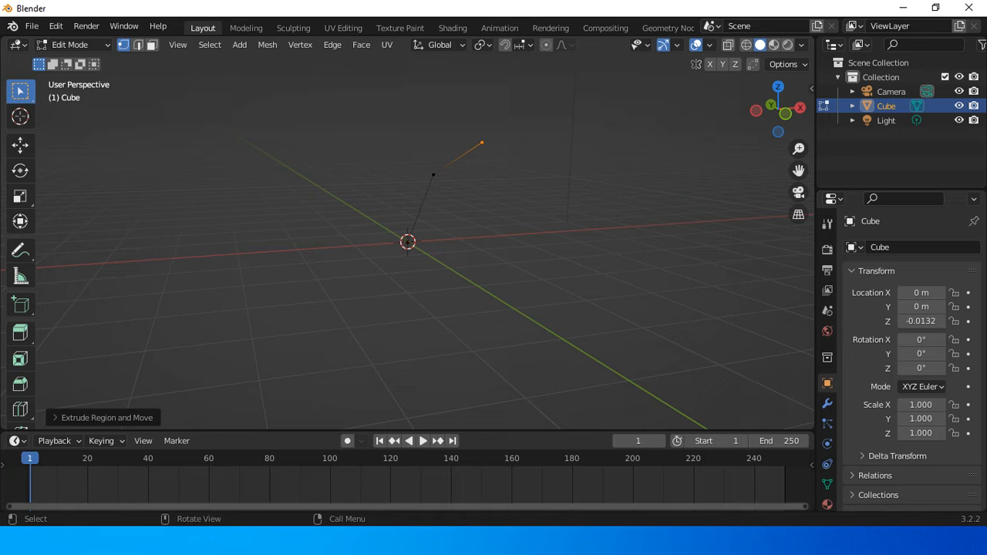
pyautogui.press('e')
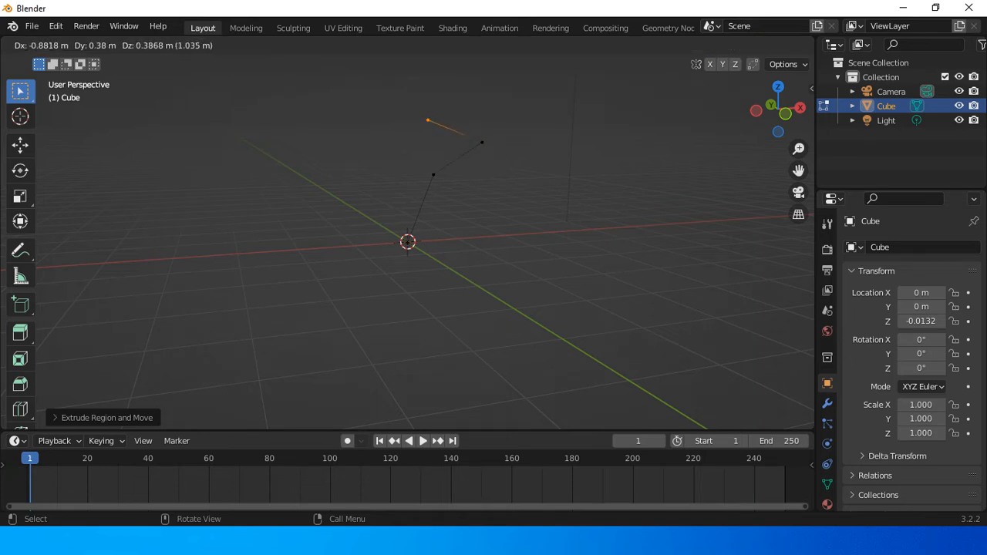
pyautogui.press('Return')
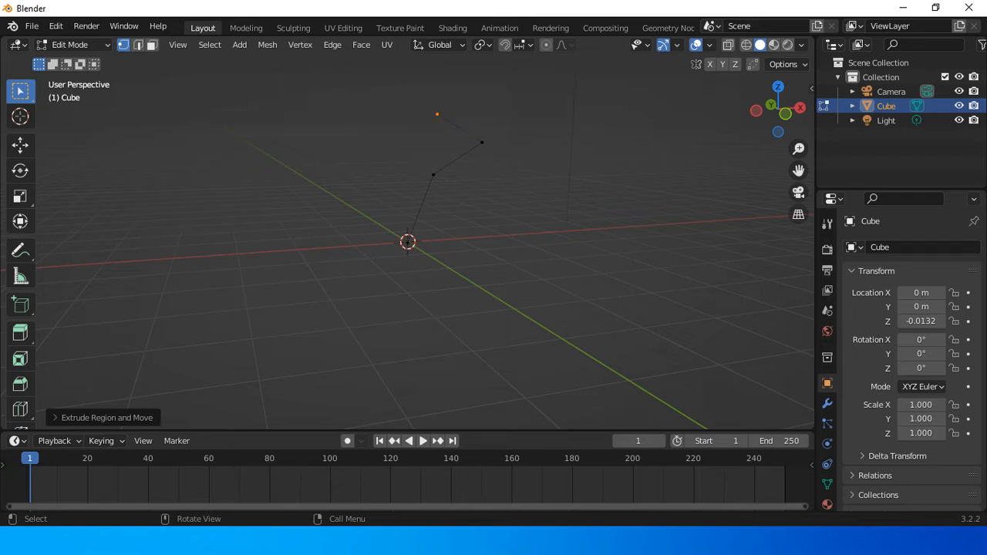
pyautogui.press('e')
pyautogui.press('e')
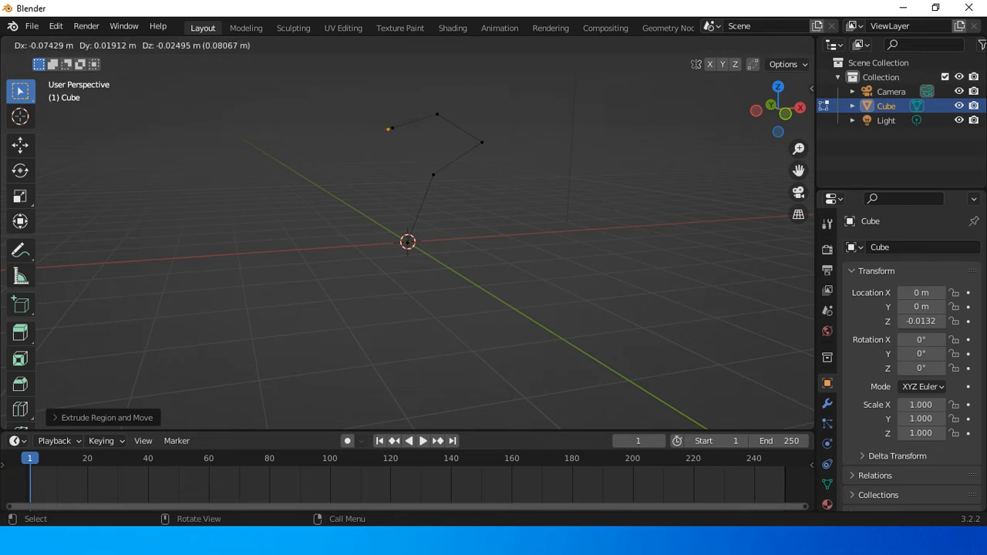
pyautogui.press('Escape')
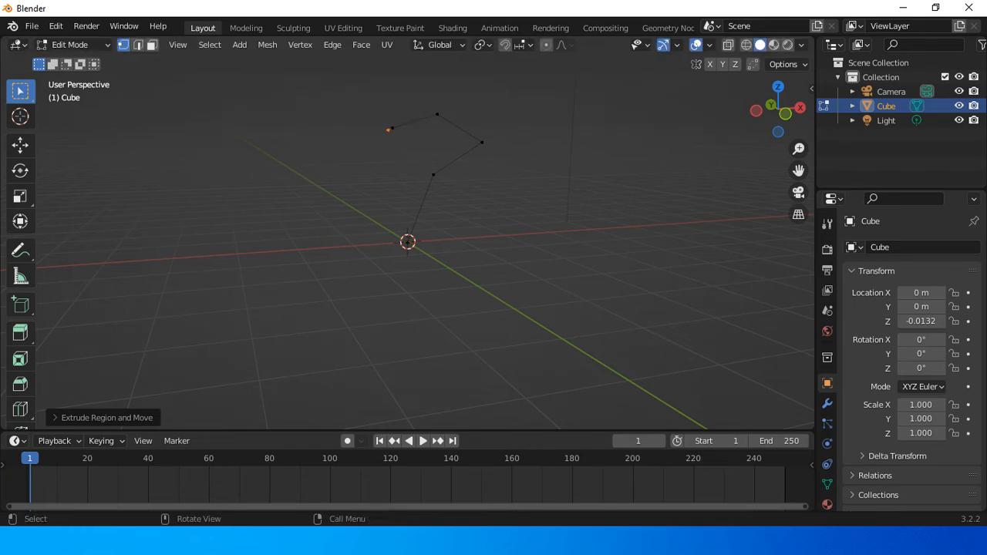
# Step: Extrude a side branch about 0.7 m upward from the trunk's highest vertex and another toward positive X from the bend below it
pyautogui.click(437, 114)
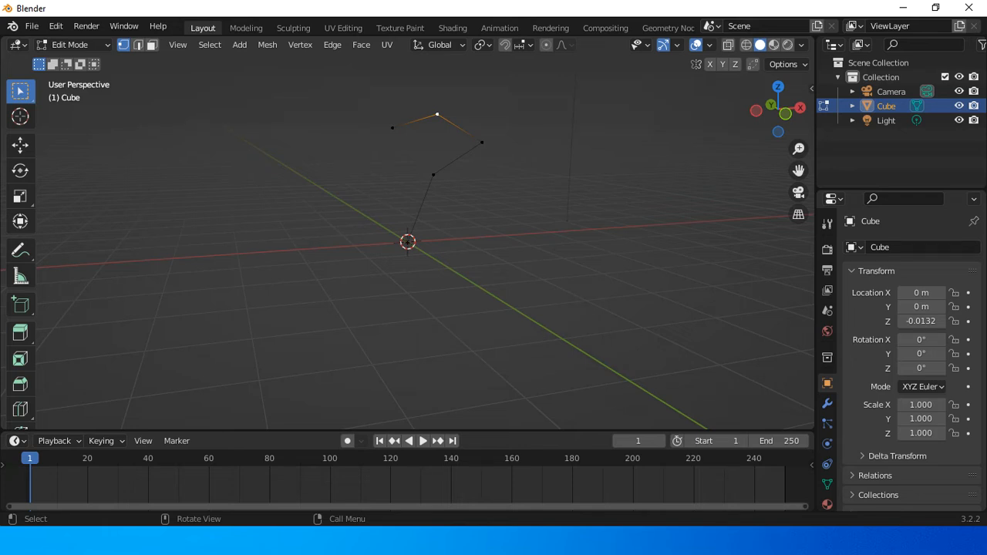
pyautogui.press('e')
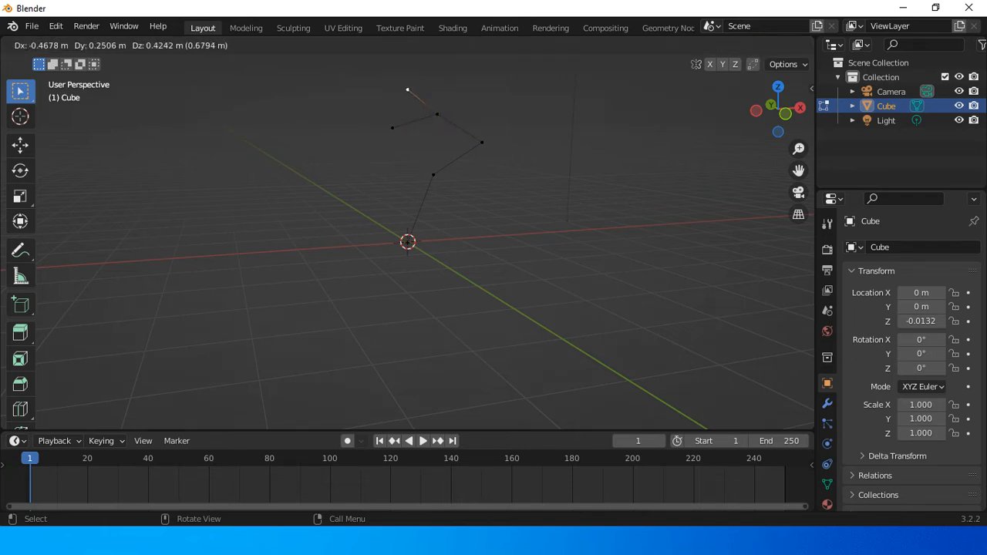
pyautogui.press('Return')
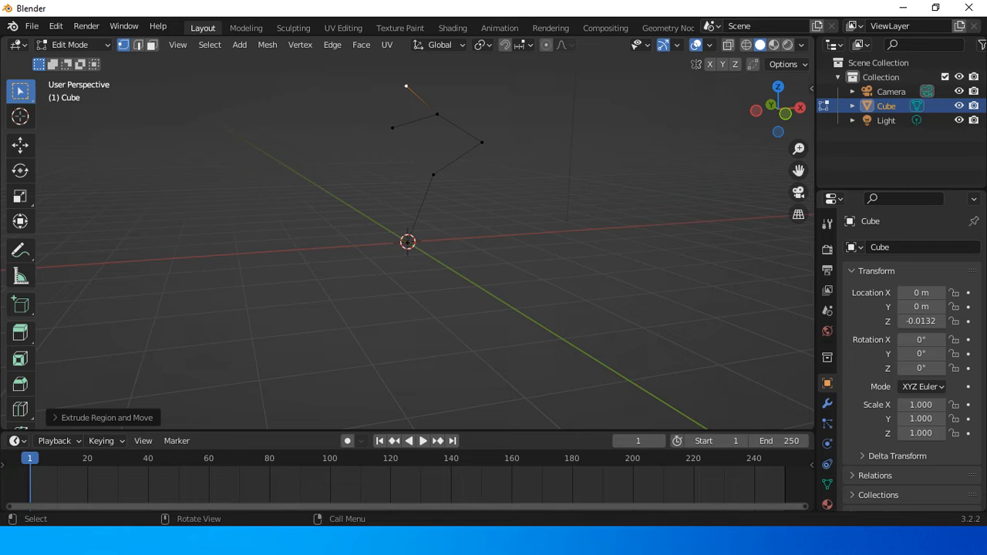
pyautogui.click(482, 142)
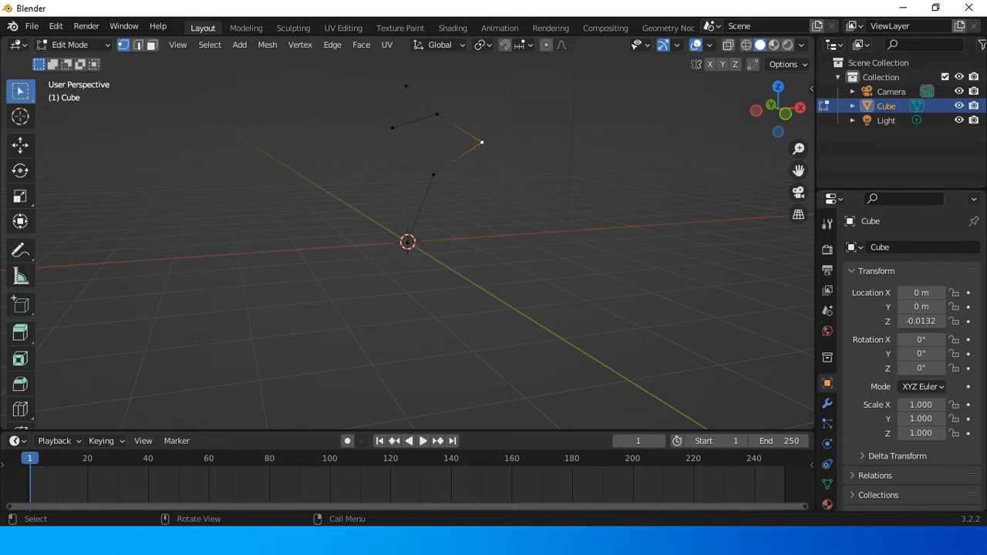
pyautogui.press('e')
pyautogui.press('Return')
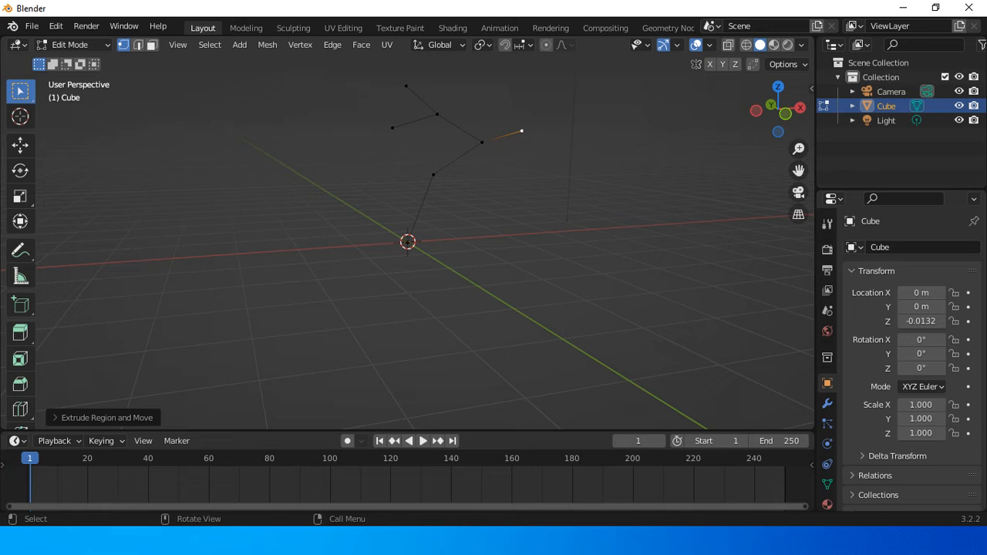
# Step: Extrude two twigs from the end vertex of the positive-X branch, one upward and one outward toward positive X
pyautogui.press('e')
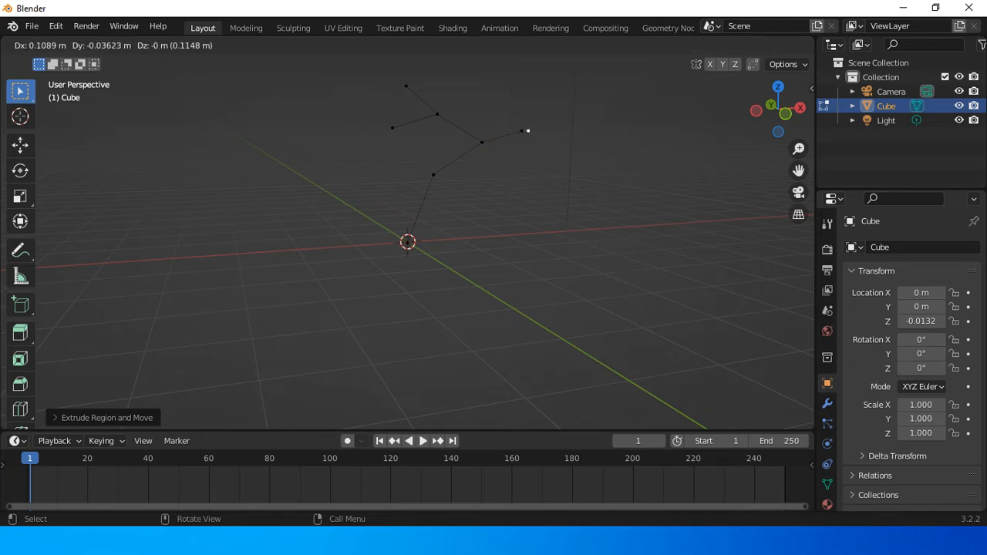
pyautogui.press('Return')
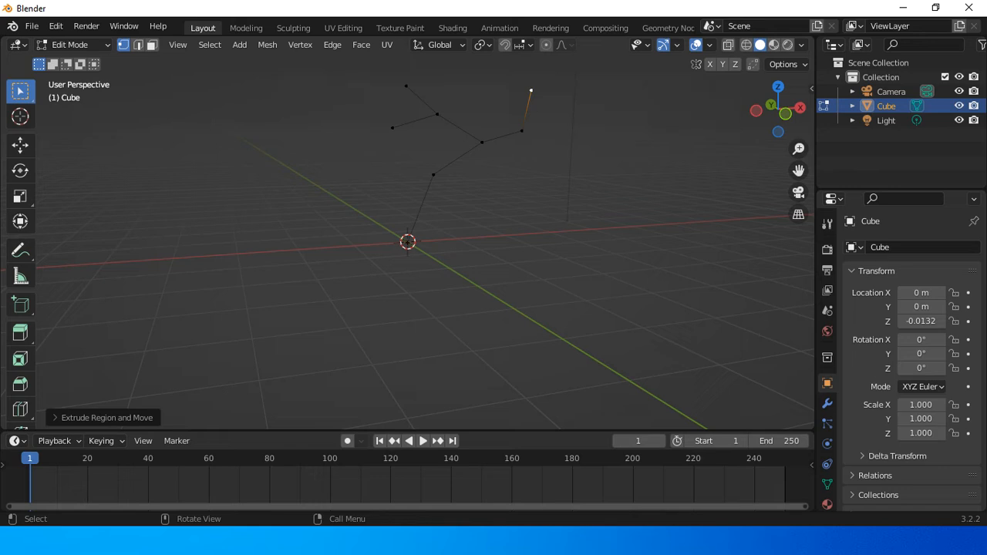
pyautogui.click(521, 131)
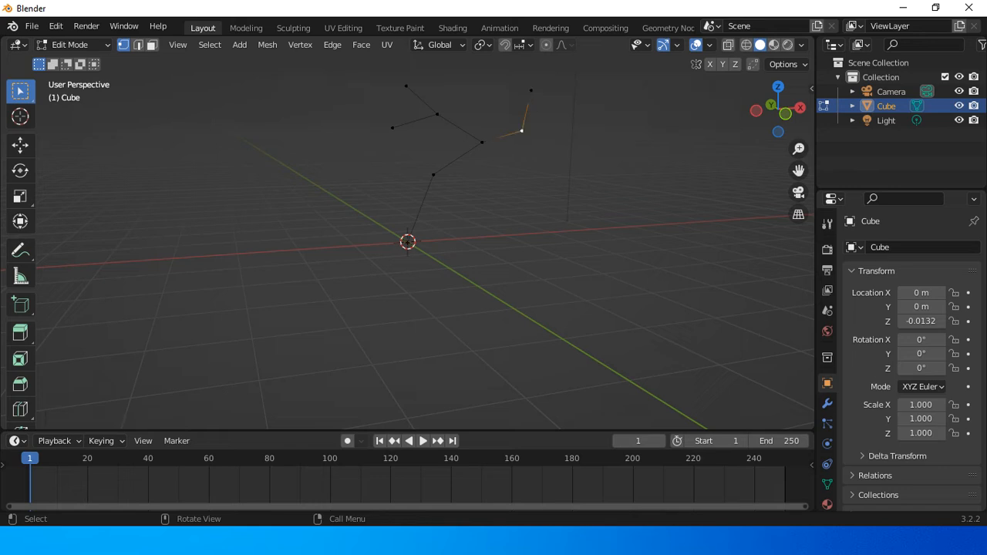
pyautogui.press('e')
pyautogui.press('Return')
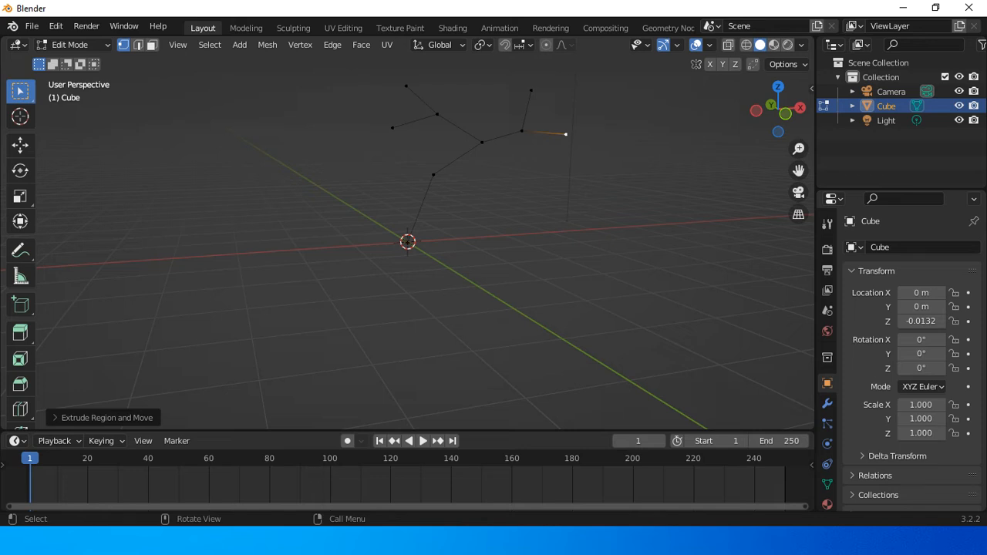
# Step: Try to scale the single vertex at the trunk's first bend above the origin
pyautogui.moveTo(778, 109); pyautogui.dragTo(534, 102)
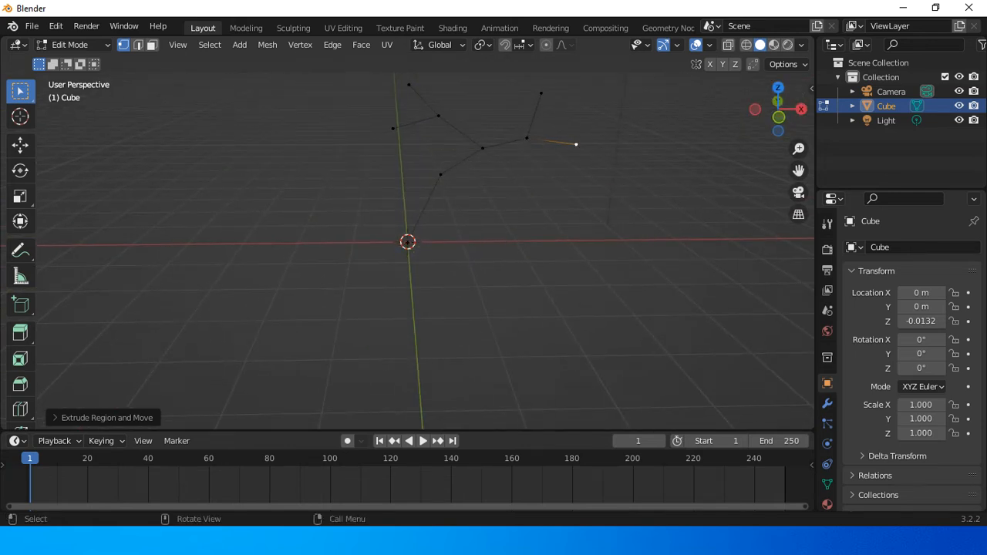
pyautogui.click(440, 175)
pyautogui.click(20, 145)
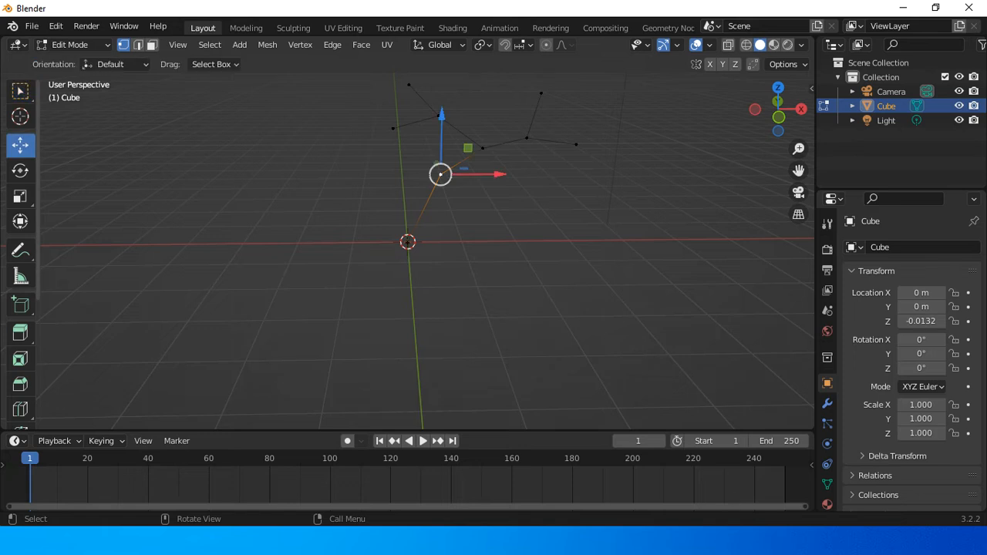
pyautogui.click(20, 221)
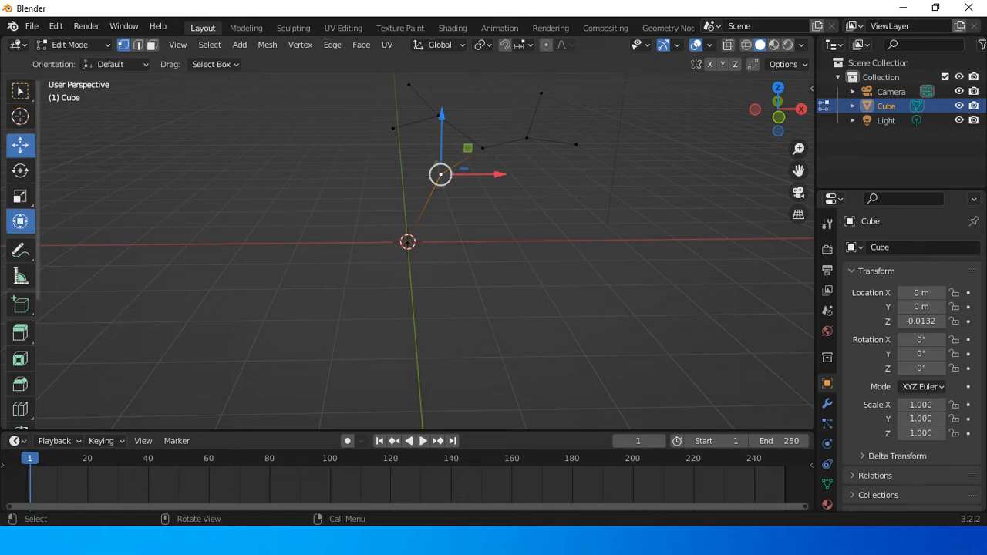
pyautogui.click(20, 196)
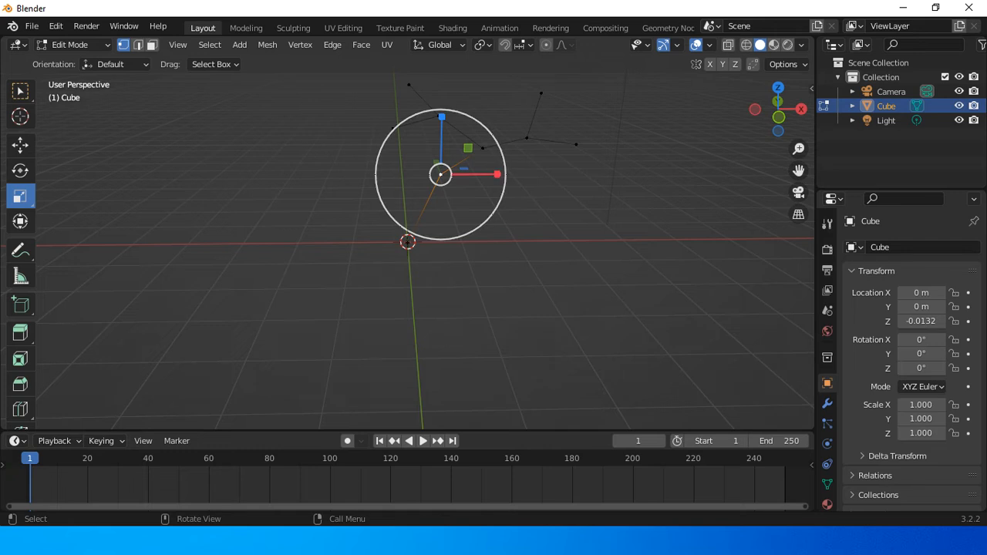
pyautogui.moveTo(478, 173)
pyautogui.mouseDown()
pyautogui.moveTo(468, 172)
pyautogui.moveTo(484, 171)
pyautogui.mouseUp()
pyautogui.press('s')
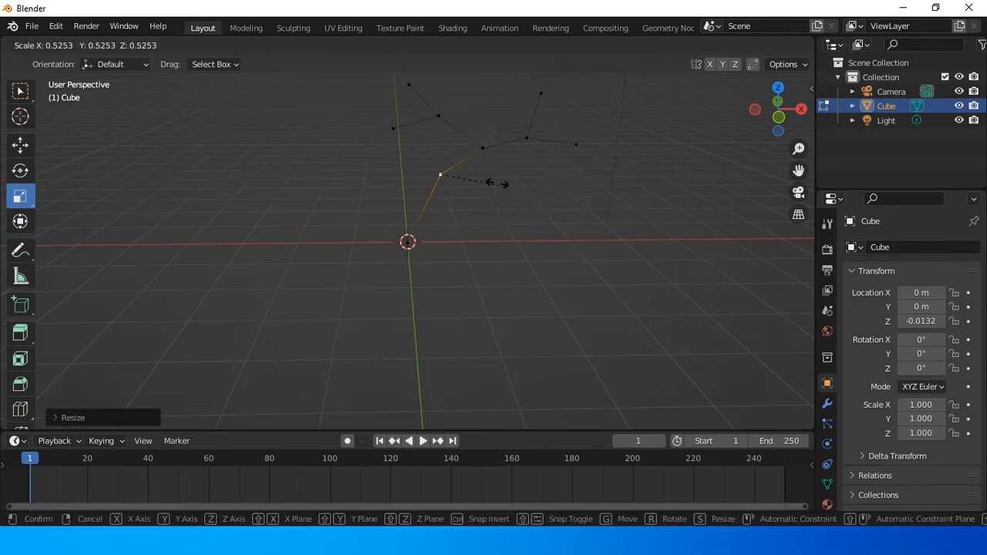
pyautogui.click(440, 173)
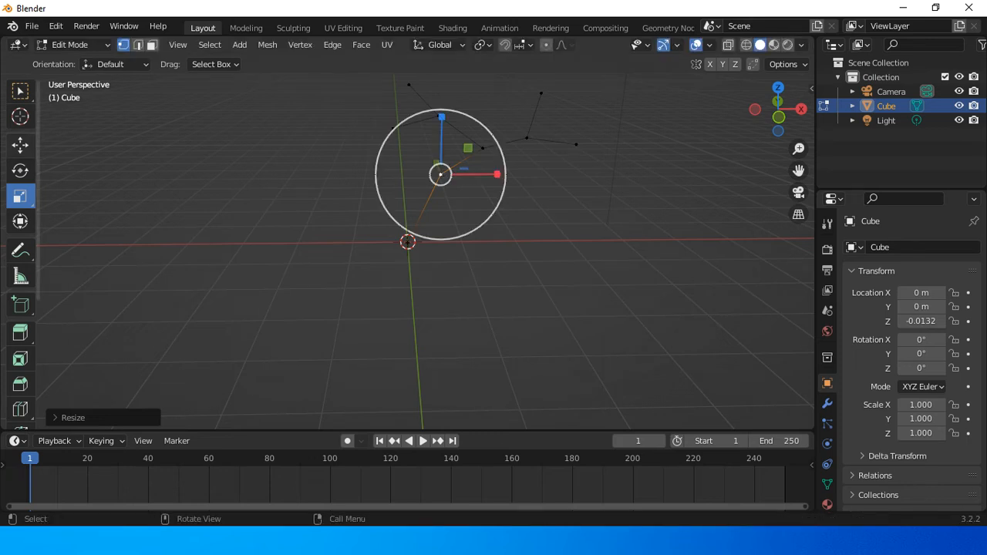
# Step: Move the trunk's first bend vertex and the fork vertex above it toward negative X
pyautogui.click(20, 144)
pyautogui.moveTo(485, 174); pyautogui.dragTo(466, 174)
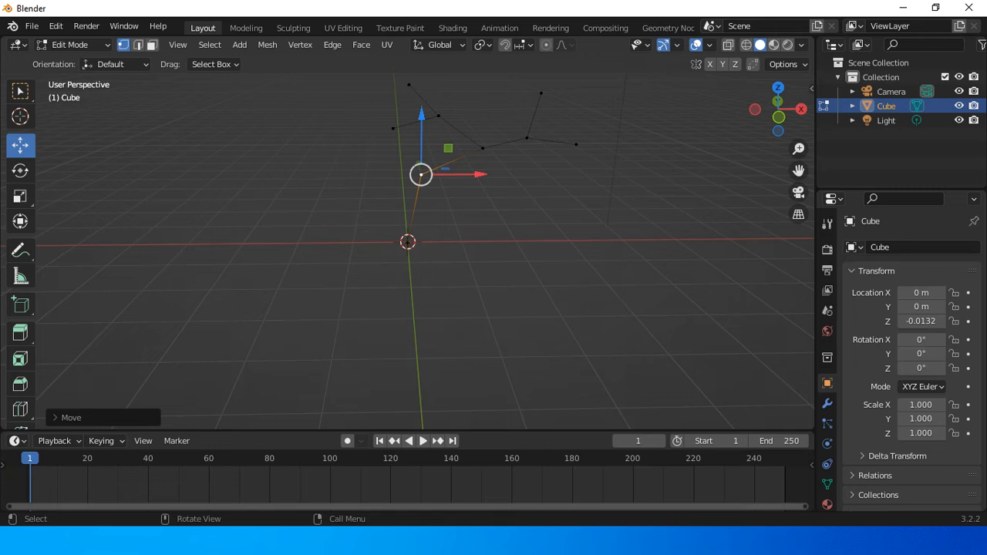
pyautogui.click(483, 148)
pyautogui.moveTo(539, 148); pyautogui.dragTo(510, 148)
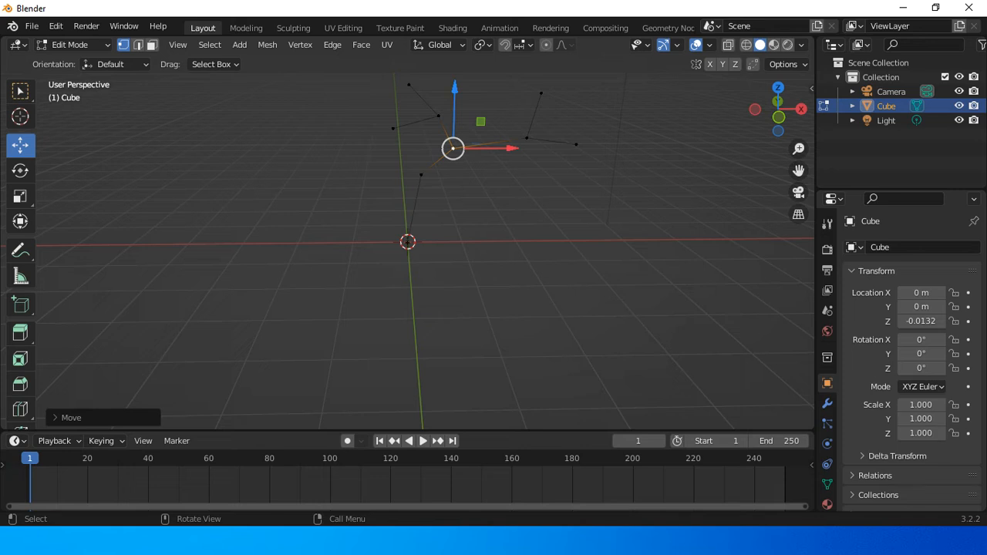
# Step: Shift the negative-X branch's fork vertex and its two tip vertices toward negative X
pyautogui.click(438, 116)
pyautogui.moveTo(494, 116); pyautogui.dragTo(422, 128)
pyautogui.click(393, 128)
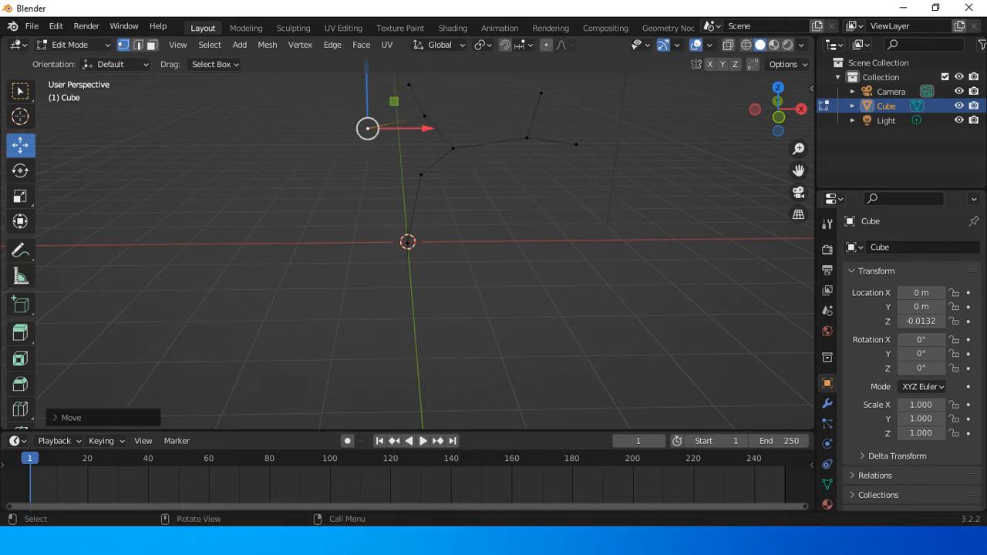
pyautogui.click(408, 85)
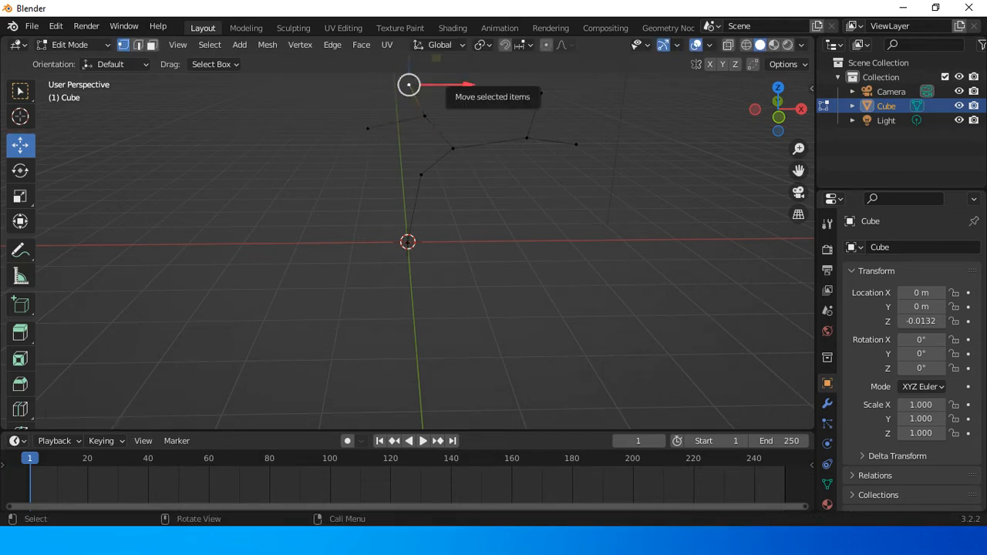
pyautogui.moveTo(408, 85); pyautogui.dragTo(373, 85)
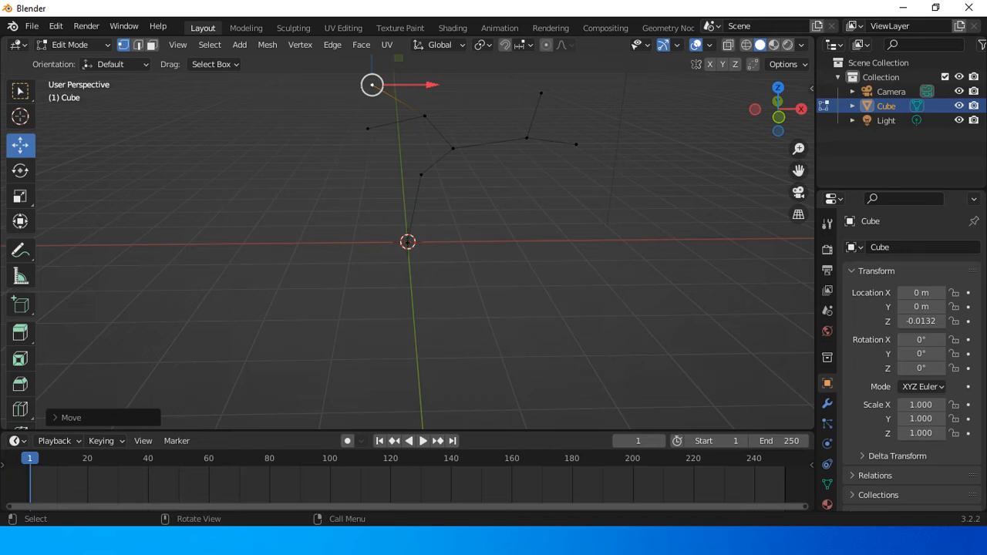
pyautogui.click(425, 115)
pyautogui.moveTo(425, 116); pyautogui.dragTo(409, 115)
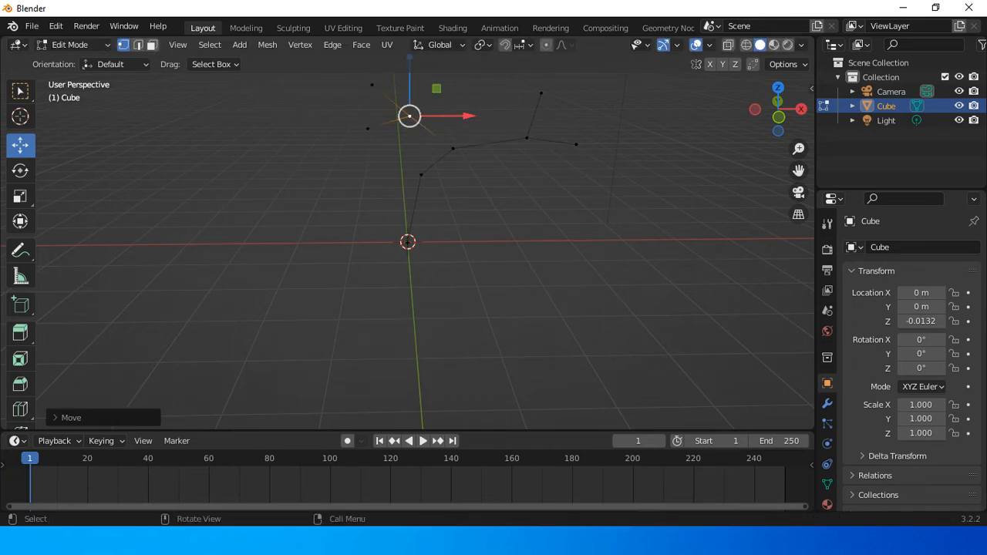
# Step: Nudge the trunk's main fork vertex toward negative X and shift the positive-X branch's fork and two tips the same way
pyautogui.click(452, 148)
pyautogui.moveTo(510, 148)
pyautogui.mouseDown()
pyautogui.moveTo(496, 148)
pyautogui.moveTo(509, 148)
pyautogui.mouseUp()
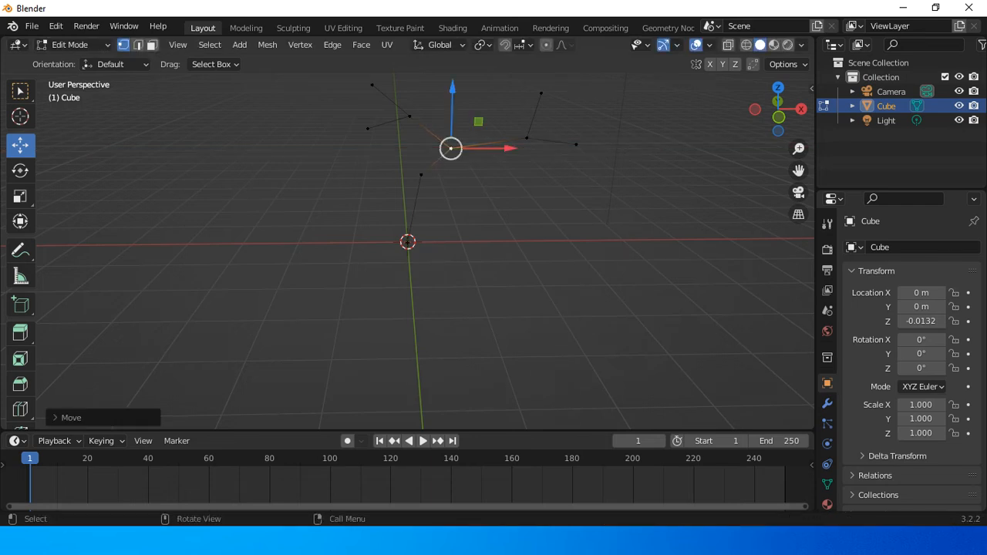
pyautogui.click(526, 137)
pyautogui.moveTo(577, 137); pyautogui.dragTo(553, 138)
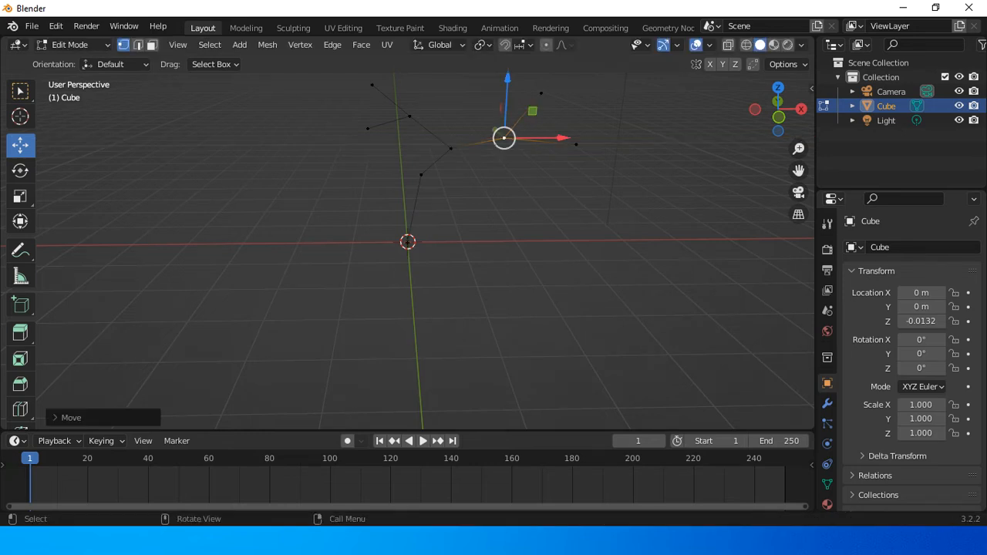
pyautogui.click(541, 92)
pyautogui.moveTo(590, 92); pyautogui.dragTo(569, 92)
pyautogui.click(576, 144)
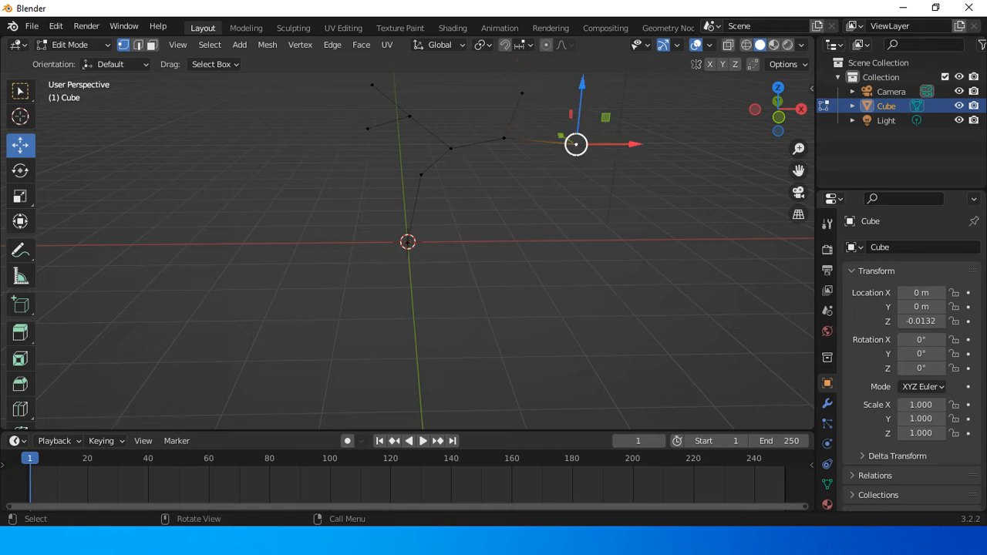
pyautogui.moveTo(576, 144); pyautogui.dragTo(555, 144)
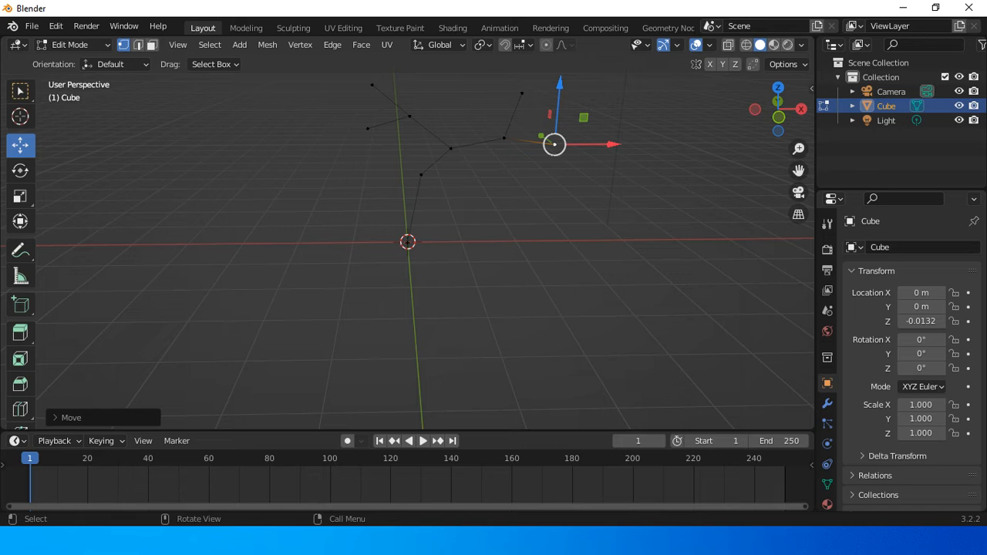
# Step: Add a Skin modifier to the branching vertex skeleton
pyautogui.hotkey('alt', 'a')
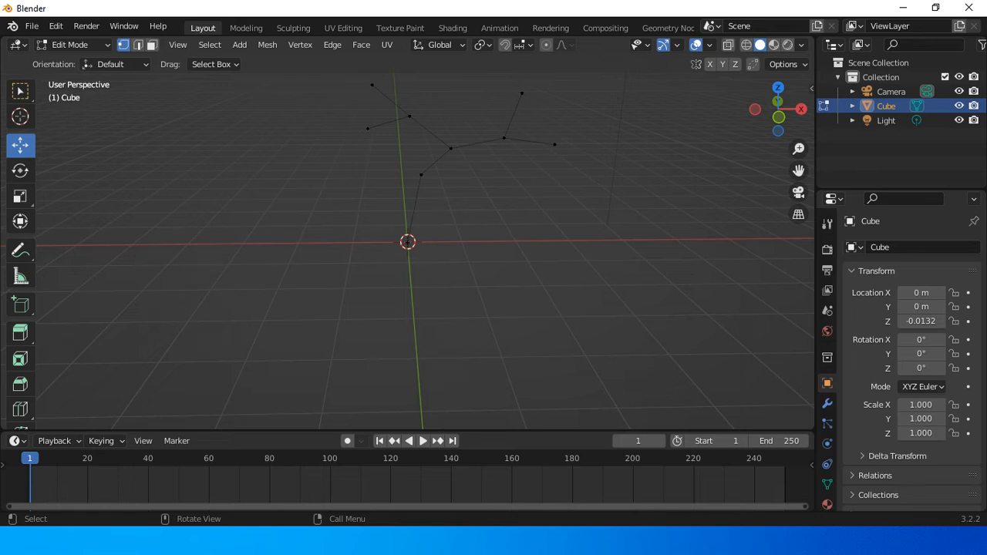
pyautogui.click(451, 148)
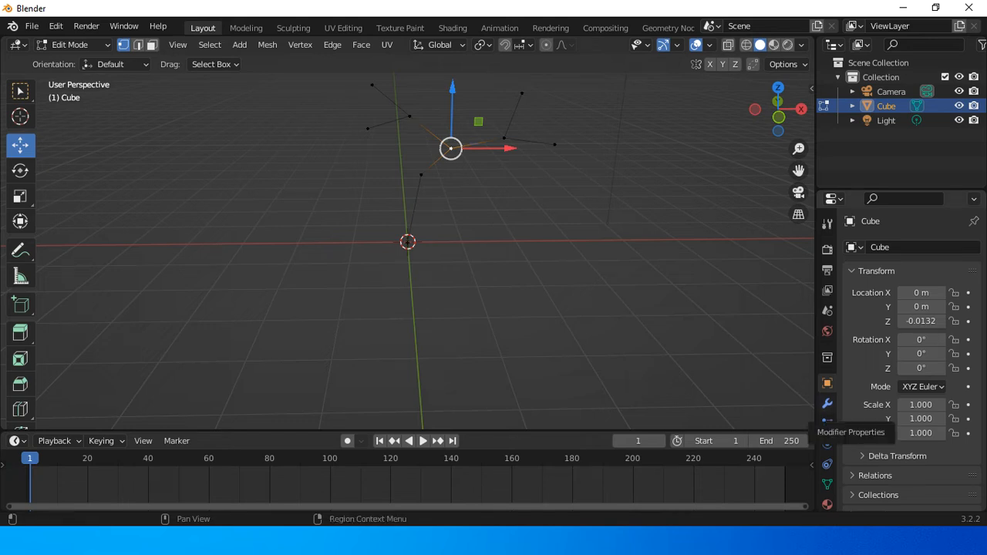
pyautogui.click(827, 403)
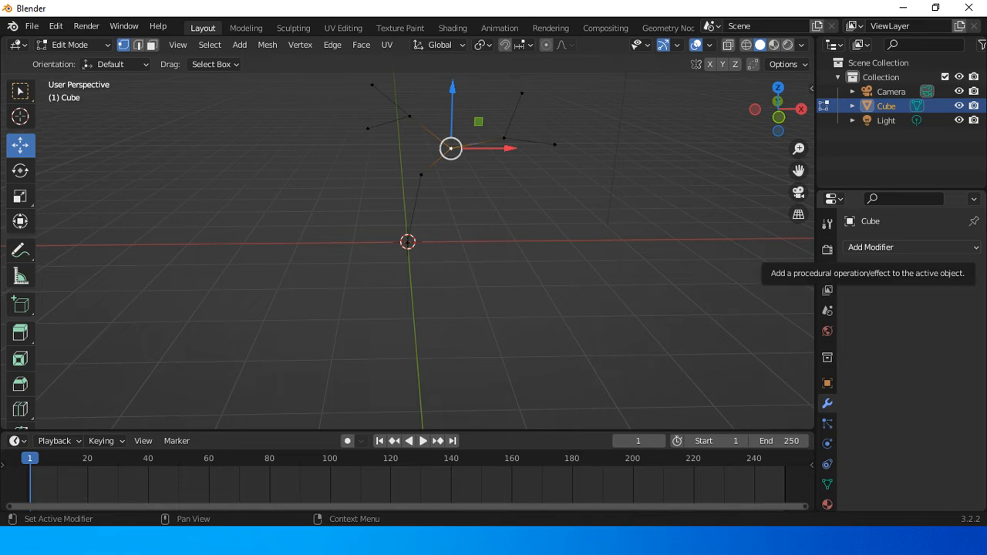
pyautogui.click(871, 246)
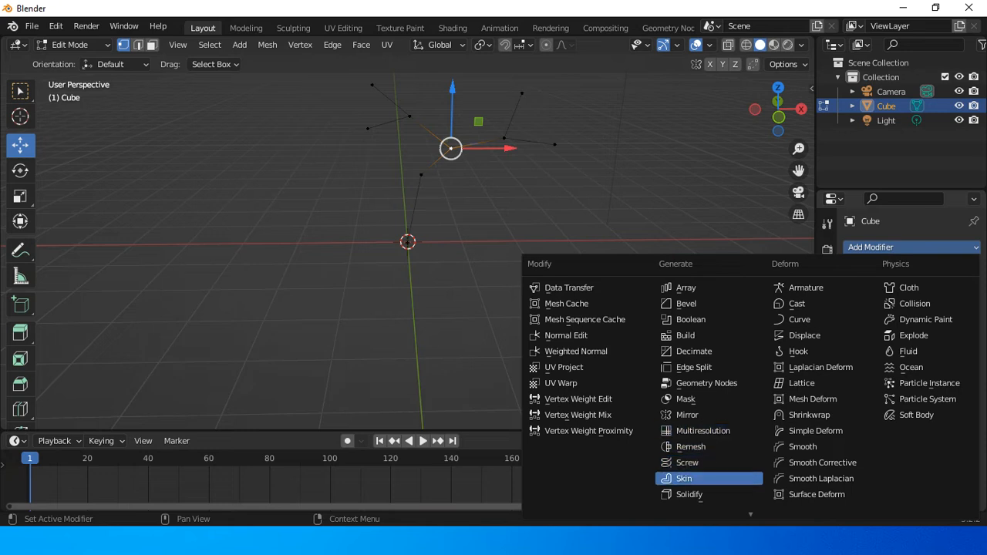
pyautogui.press('Return')
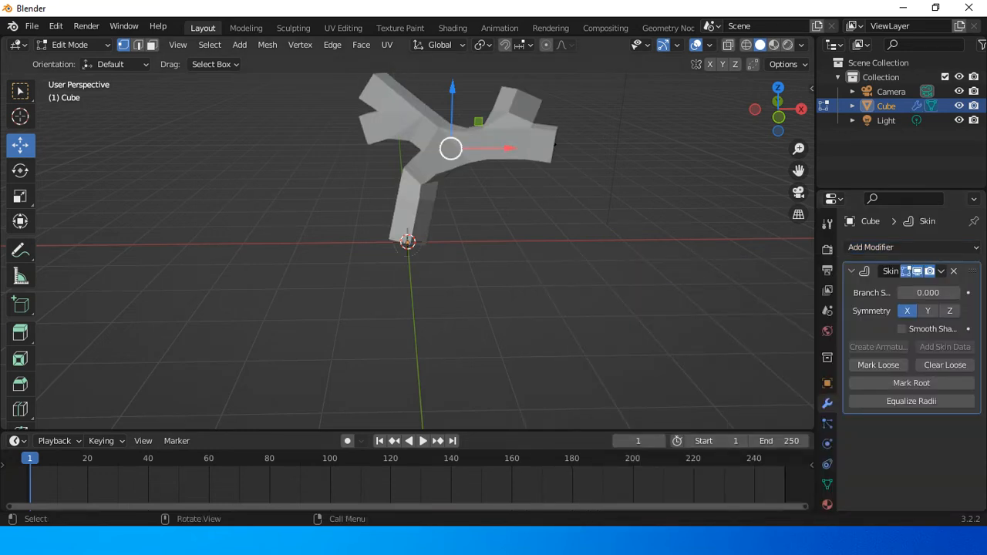
# Step: Try to rotate the tree's main fork vertex and its base vertex individually in Edit Mode
pyautogui.moveTo(778, 109); pyautogui.dragTo(459, 142)
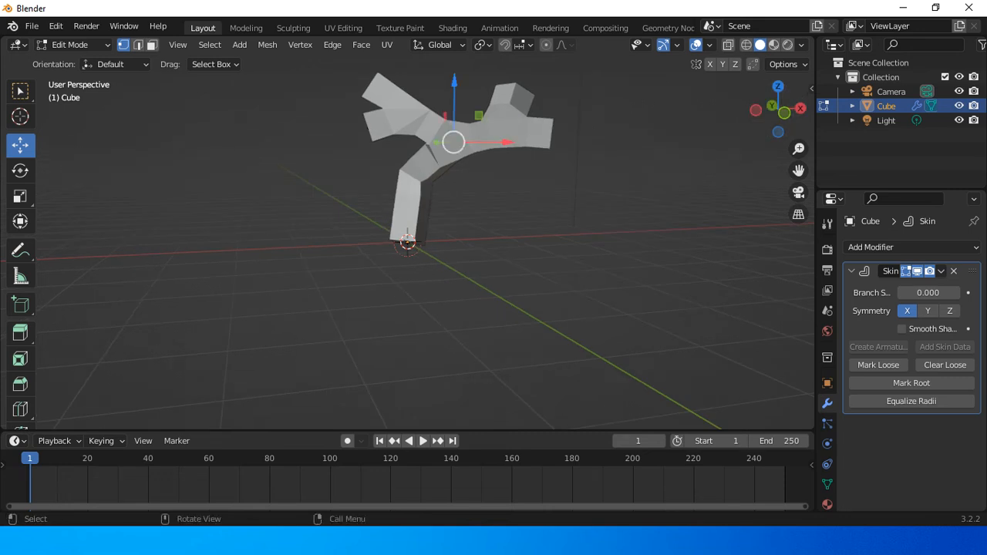
pyautogui.click(800, 108)
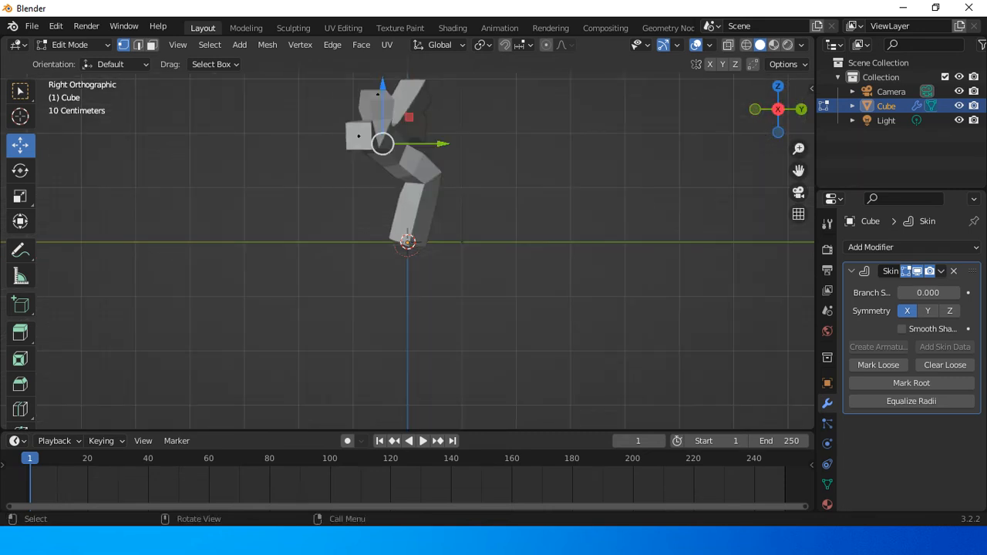
pyautogui.moveTo(778, 108); pyautogui.dragTo(973, 88)
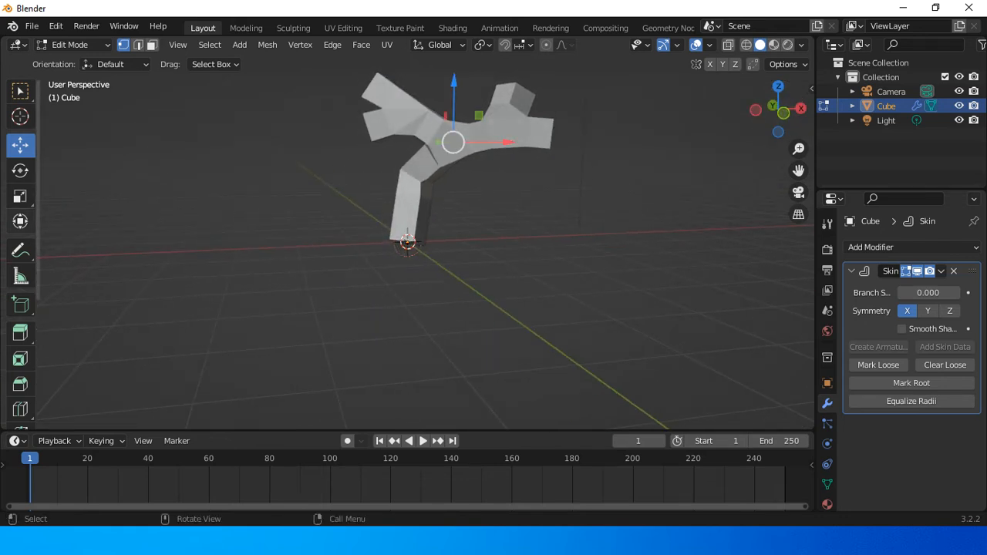
pyautogui.click(20, 221)
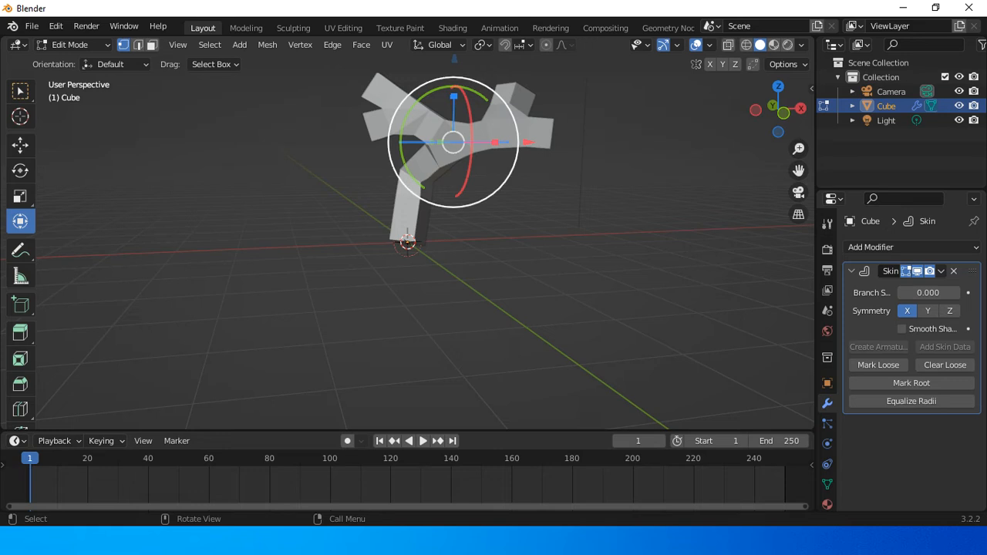
pyautogui.moveTo(440, 91); pyautogui.dragTo(447, 90)
pyautogui.click(407, 243)
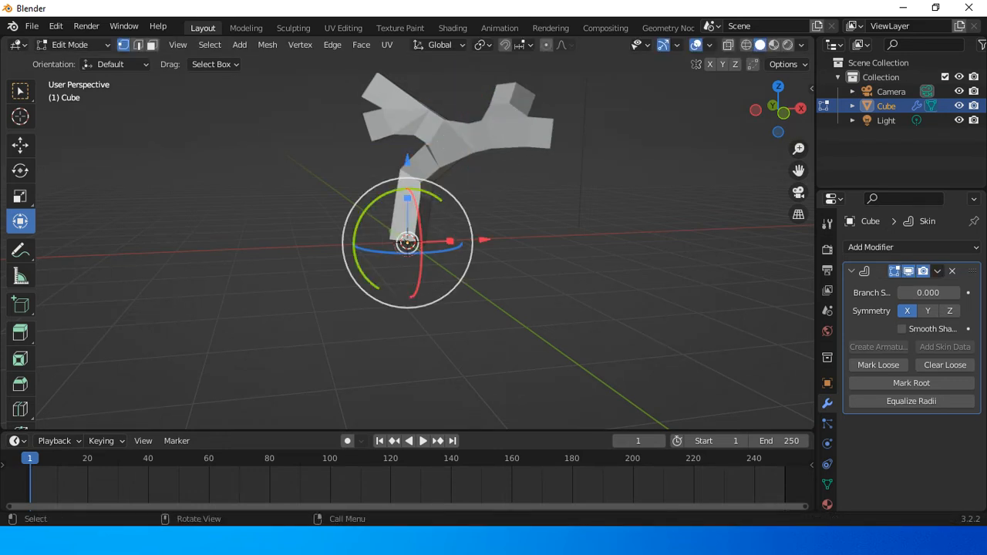
pyautogui.moveTo(408, 190); pyautogui.dragTo(420, 210)
pyautogui.click(422, 218)
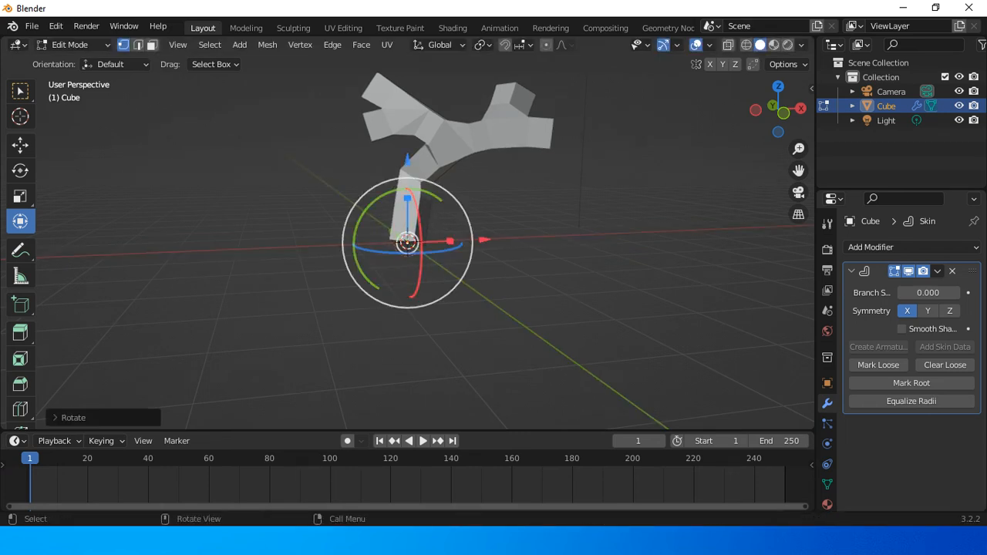
pyautogui.moveTo(777, 110); pyautogui.dragTo(953, 122)
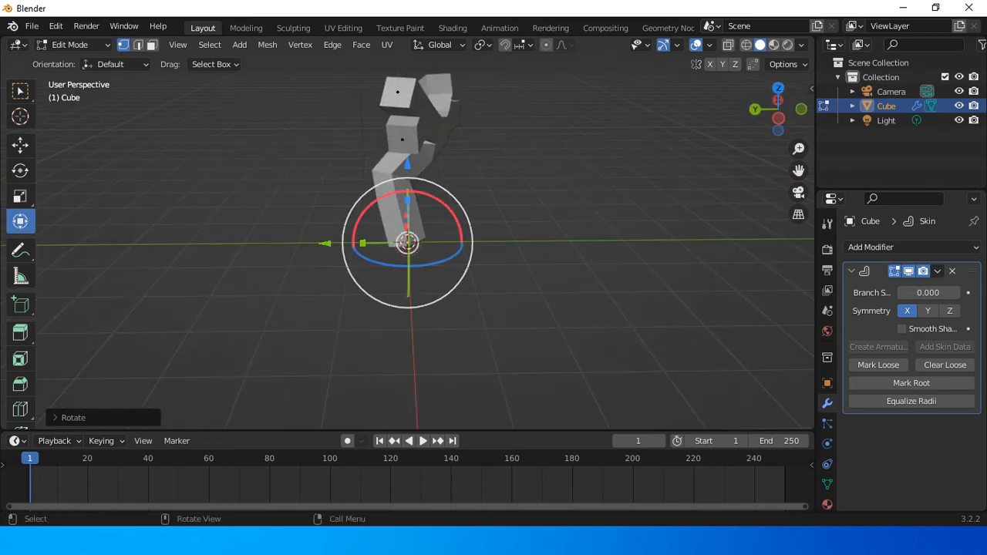
pyautogui.moveTo(449, 203); pyautogui.dragTo(469, 213)
pyautogui.click(403, 140)
# Step: Return to Object Mode and rotate the whole skinned tree about the X axis until its lowest trunk segment stands upright
pyautogui.click(71, 45)
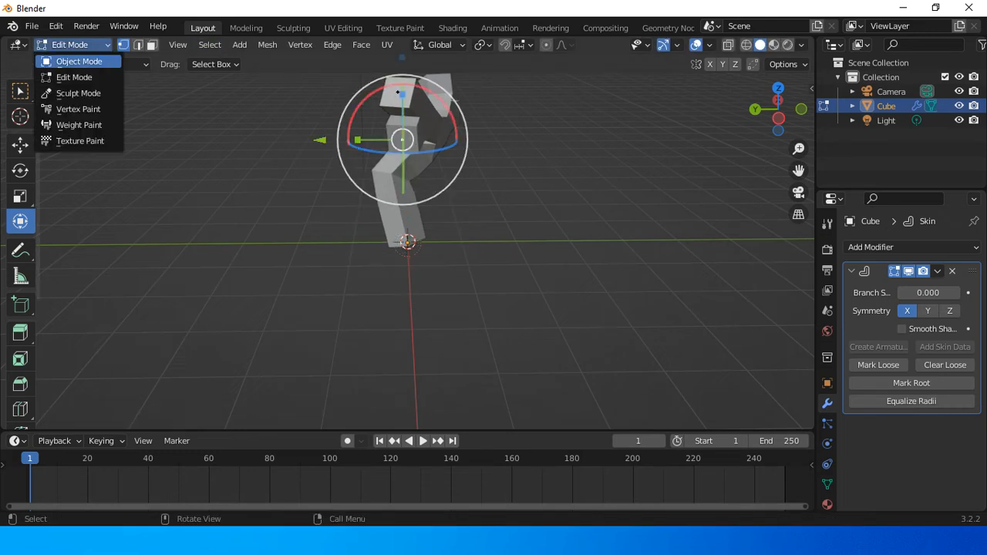
pyautogui.click(77, 61)
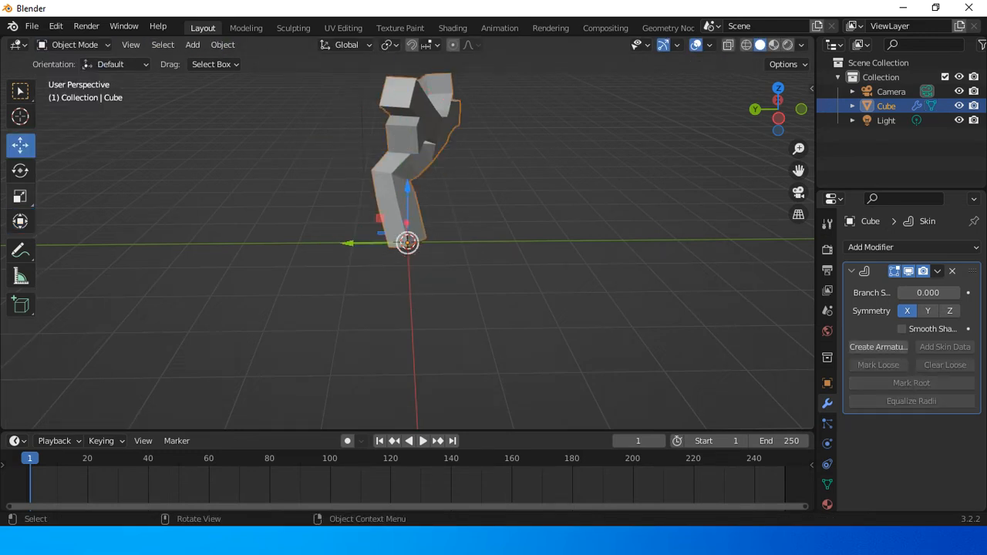
pyautogui.click(20, 221)
pyautogui.moveTo(423, 193)
pyautogui.mouseDown()
pyautogui.moveTo(433, 197)
pyautogui.moveTo(432, 185)
pyautogui.mouseUp()
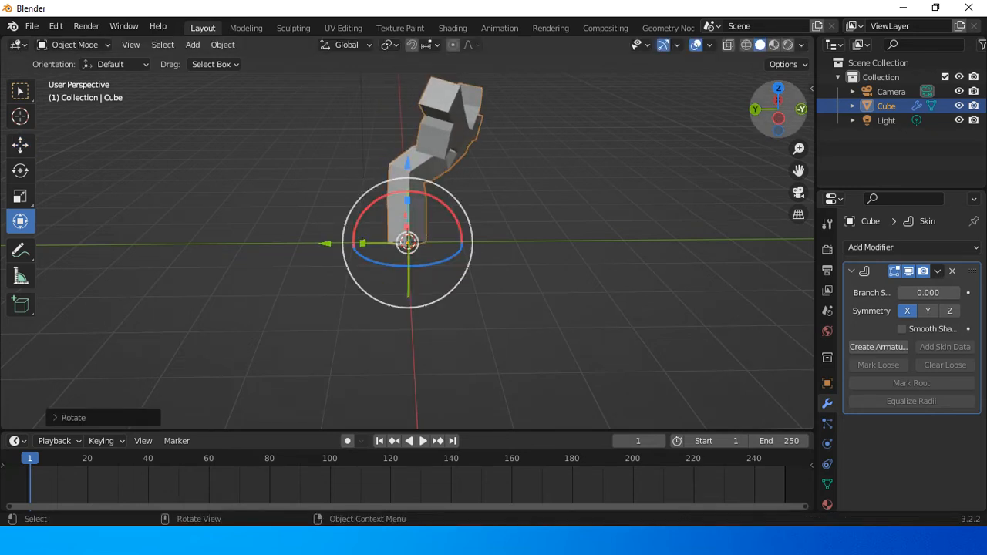
# Step: Tilt the whole tree slightly about the Y axis and deselect it
pyautogui.click(801, 109)
pyautogui.click(801, 108)
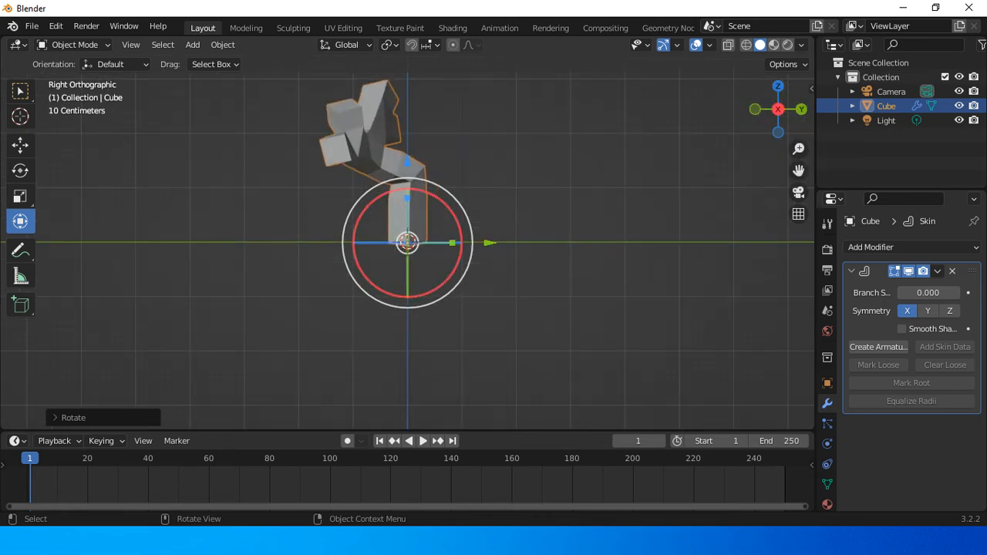
pyautogui.click(777, 109)
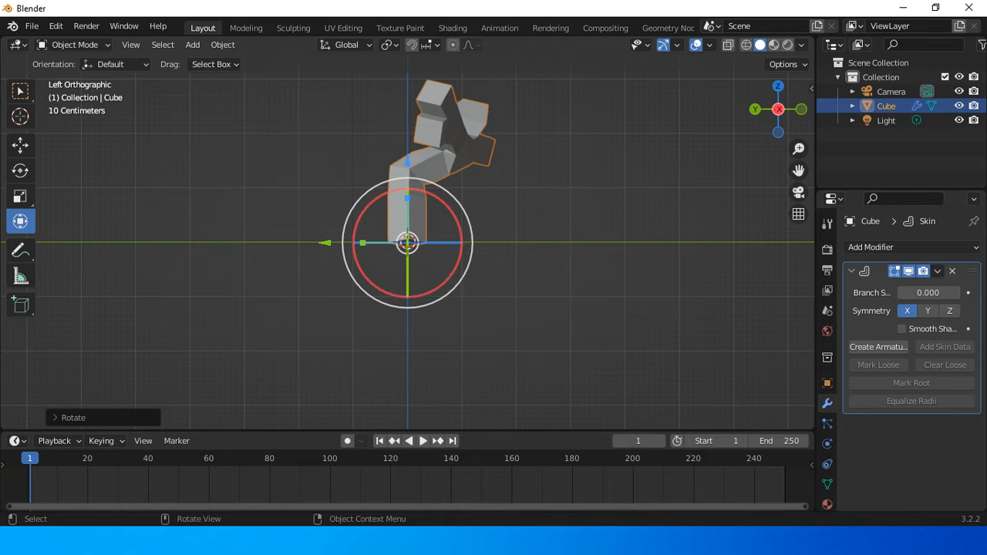
pyautogui.moveTo(407, 270)
pyautogui.mouseDown()
pyautogui.moveTo(414, 287)
pyautogui.moveTo(400, 256)
pyautogui.moveTo(399, 272)
pyautogui.mouseUp()
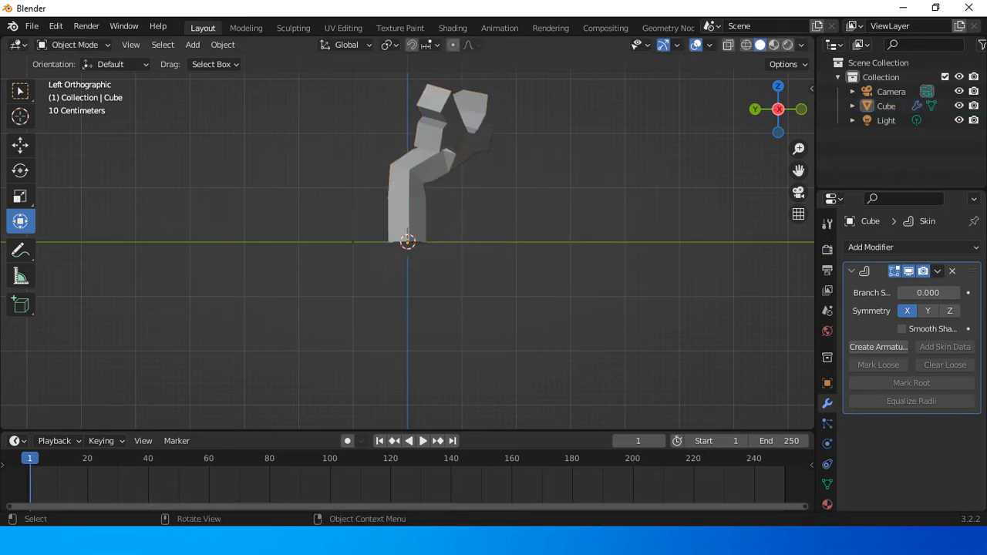
# Step: Enter Edit Mode on the tree with wireframe shading and select the upper tip vertex of the positive-X branch
pyautogui.moveTo(777, 109); pyautogui.dragTo(986, 135)
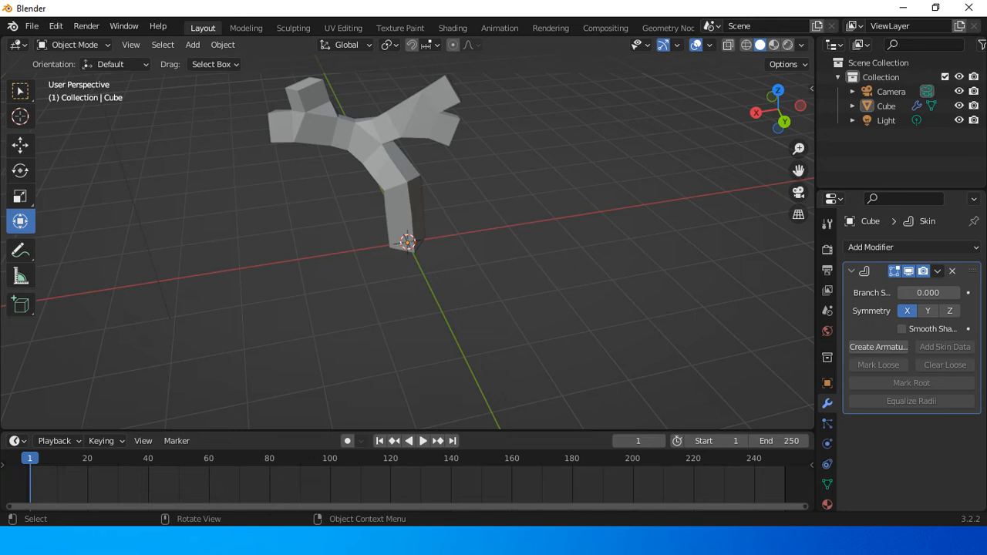
pyautogui.click(403, 236)
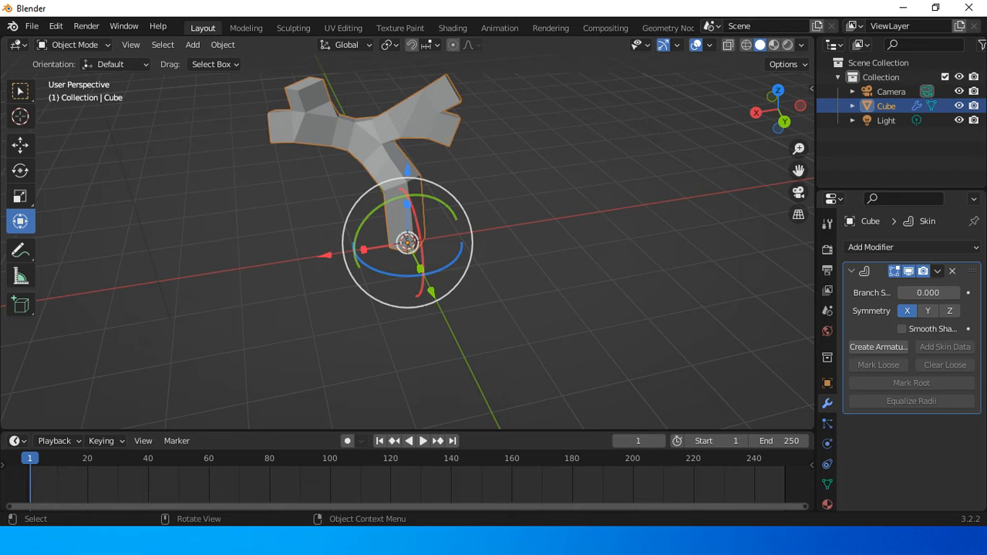
pyautogui.hotkey('alt', 'a')
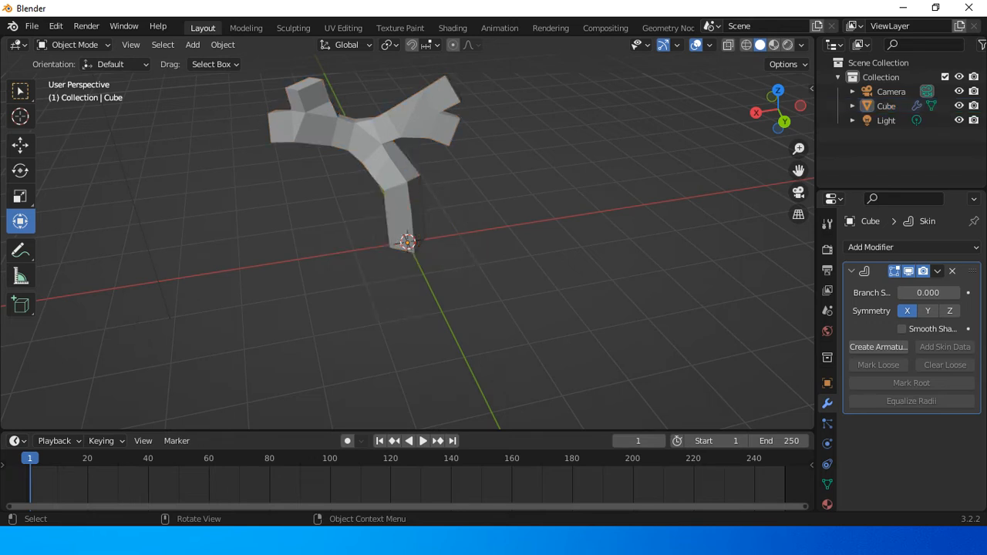
pyautogui.click(73, 45)
pyautogui.click(77, 78)
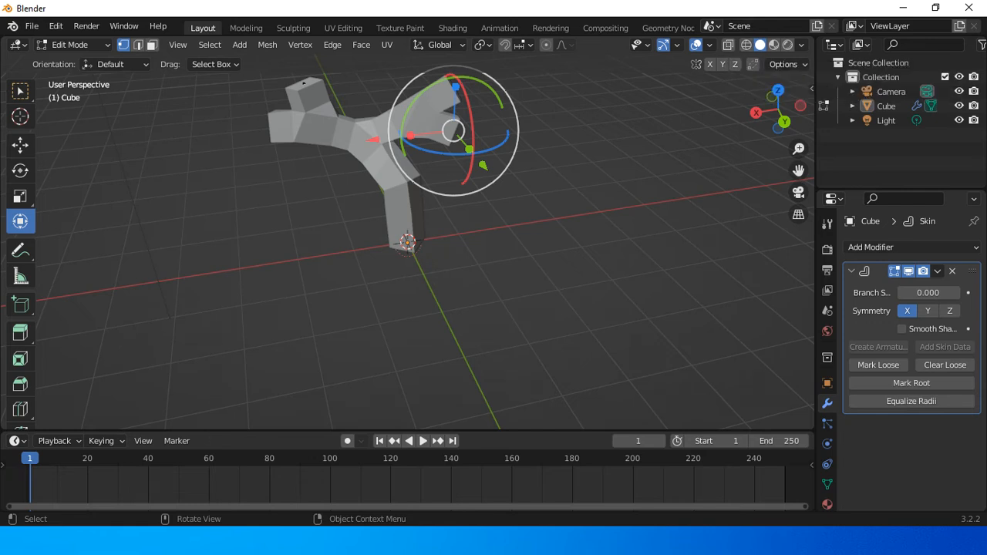
pyautogui.hotkey('shift', 'z')
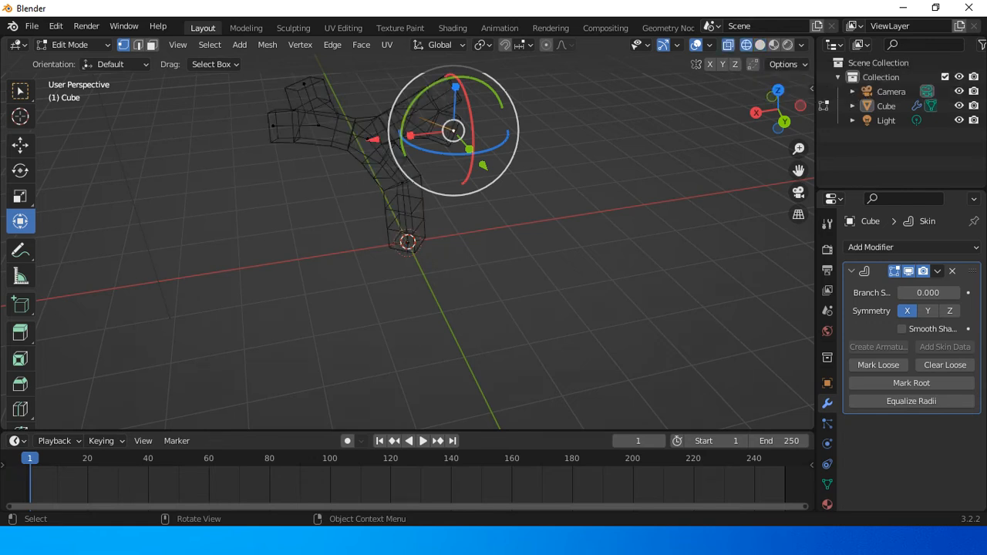
pyautogui.moveTo(777, 109); pyautogui.dragTo(985, 110)
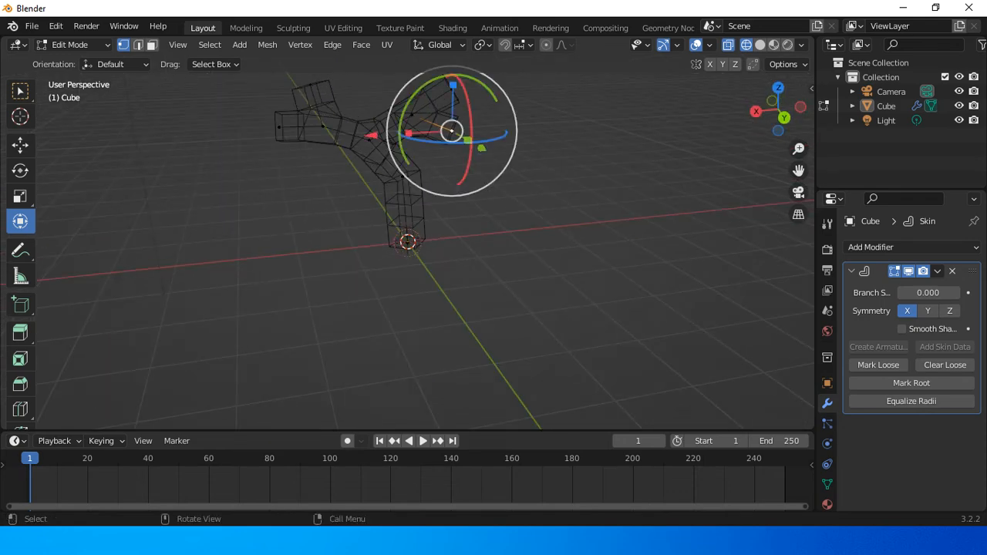
pyautogui.hotkey('ctrl', 'z')
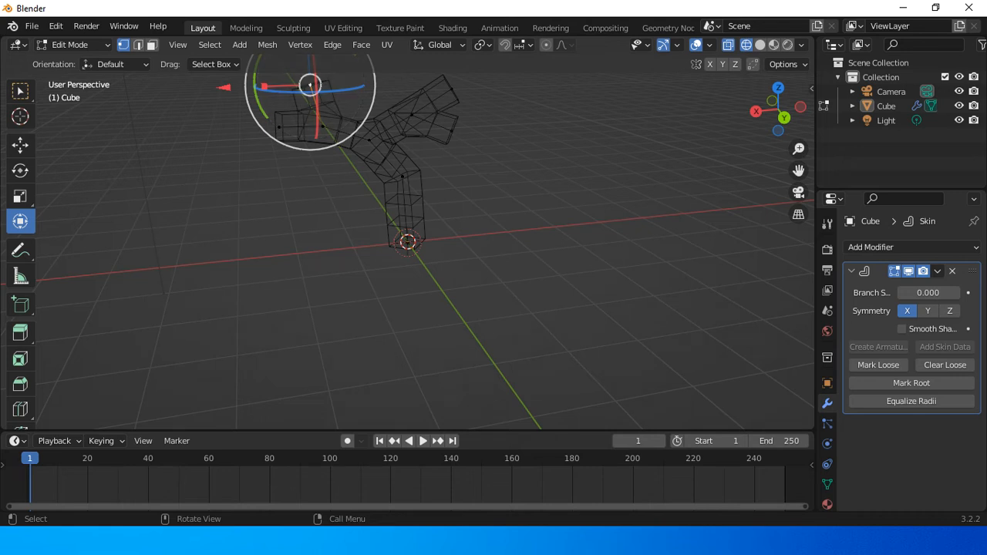
# Step: Try to thin the positive-X branch's upper tip by scaling its single vertex with the ordinary Scale operation
pyautogui.press('s')
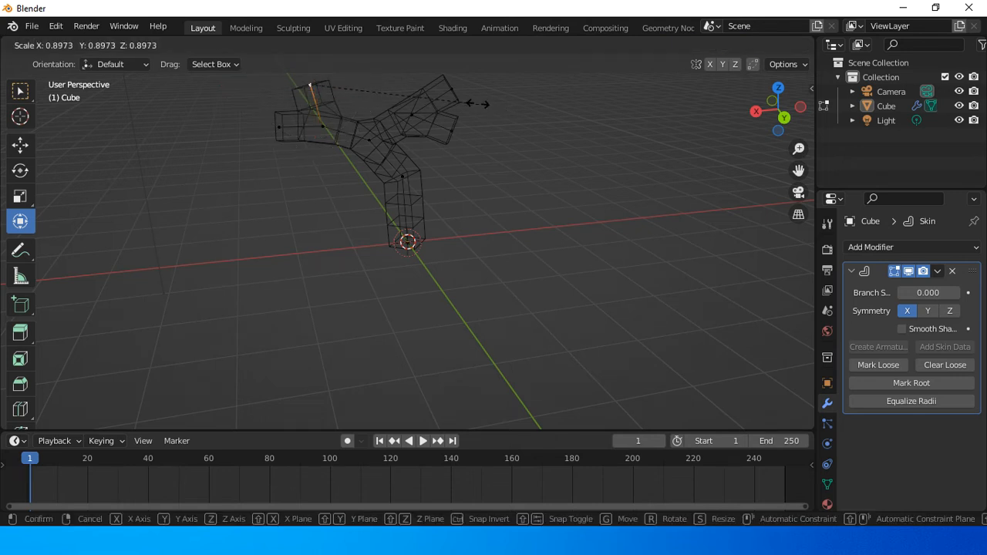
pyautogui.click(338, 87)
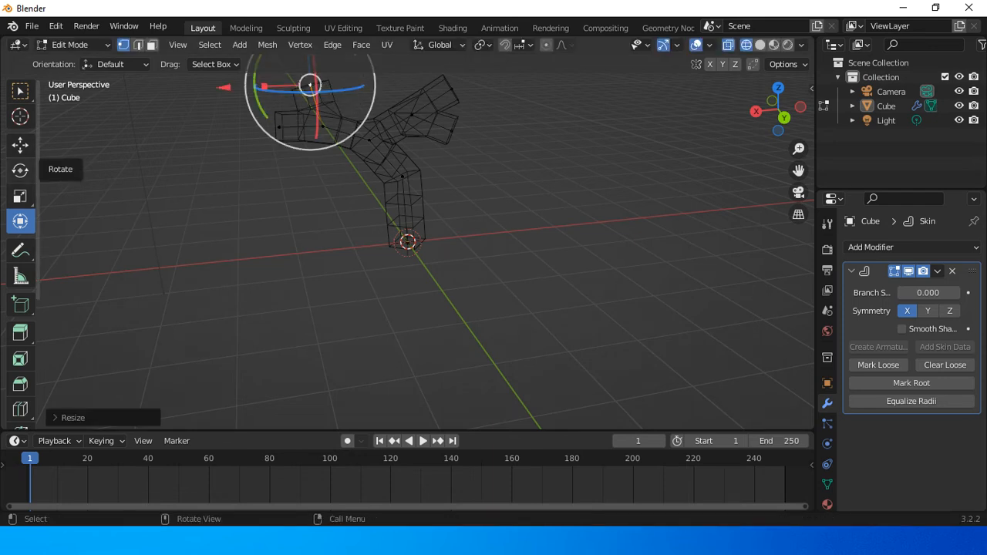
pyautogui.click(20, 144)
pyautogui.press('s')
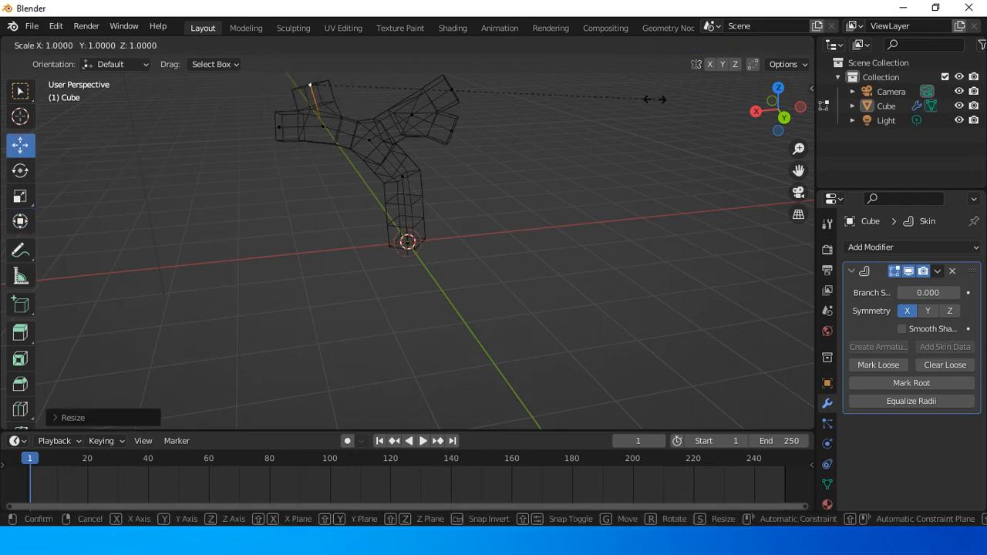
pyautogui.click(366, 75)
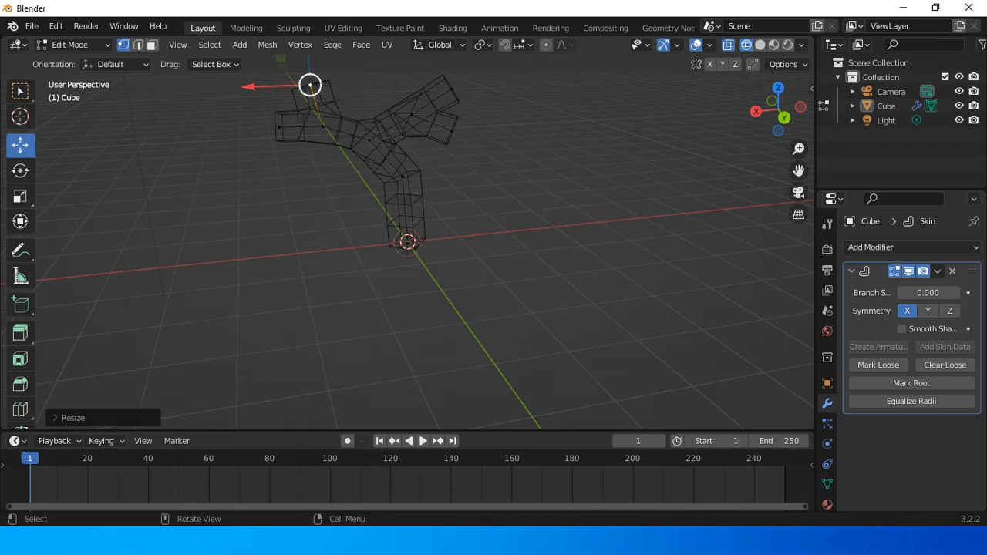
# Step: Use Skin Resize to shrink the skin at the positive-X branch's upper tip vertex by a factor of about 0.35
pyautogui.press('ctrl')
pyautogui.hotkey('ctrl', 'a')
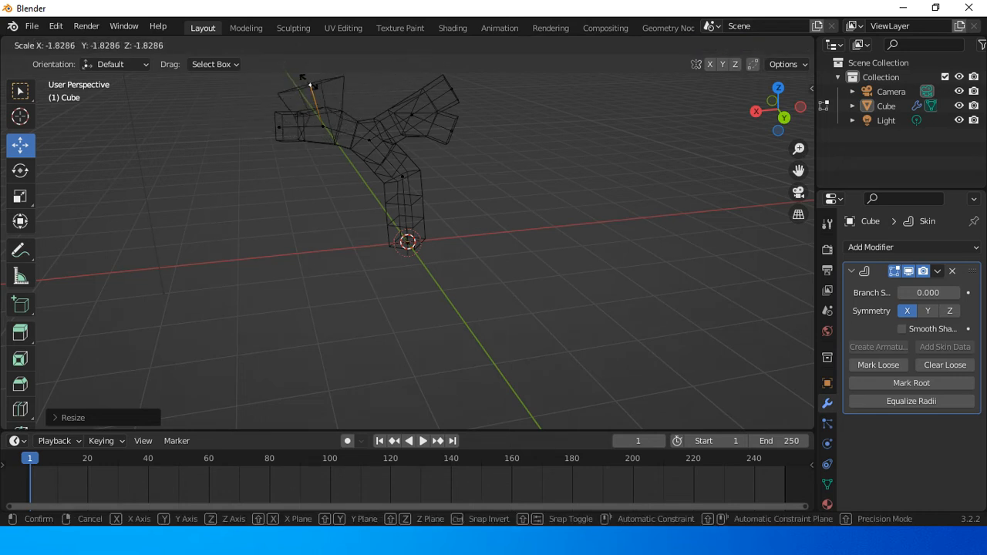
pyautogui.click(293, 80)
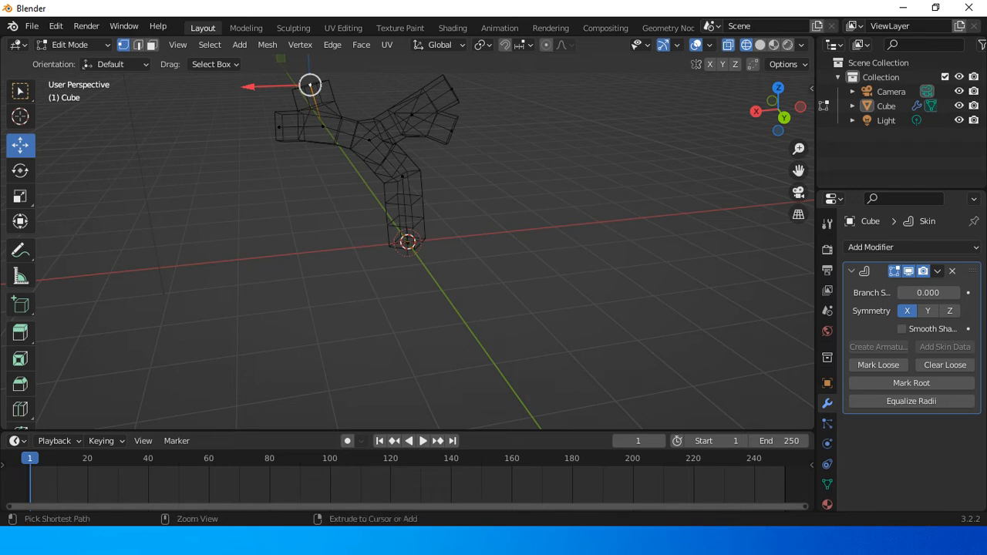
pyautogui.hotkey('ctrl', 'a')
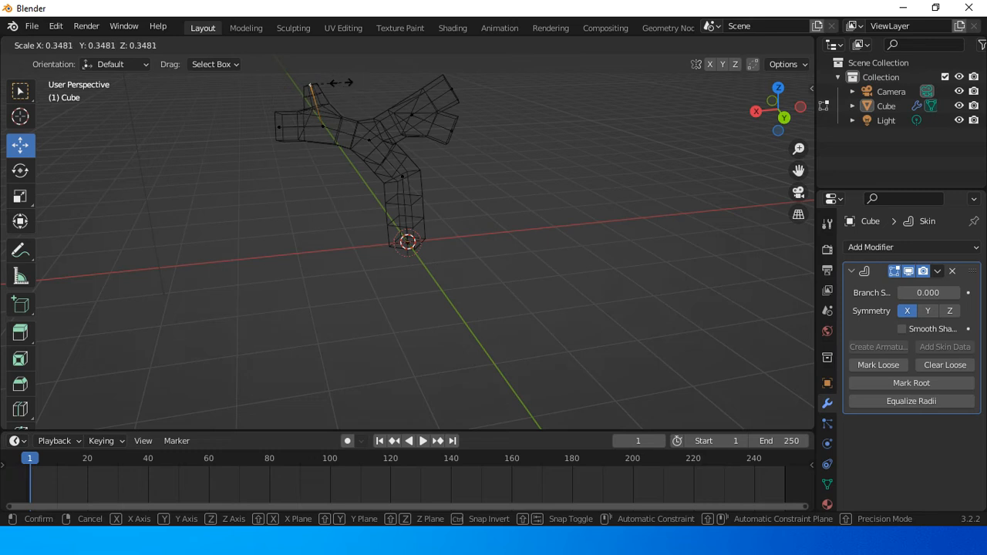
pyautogui.click(339, 82)
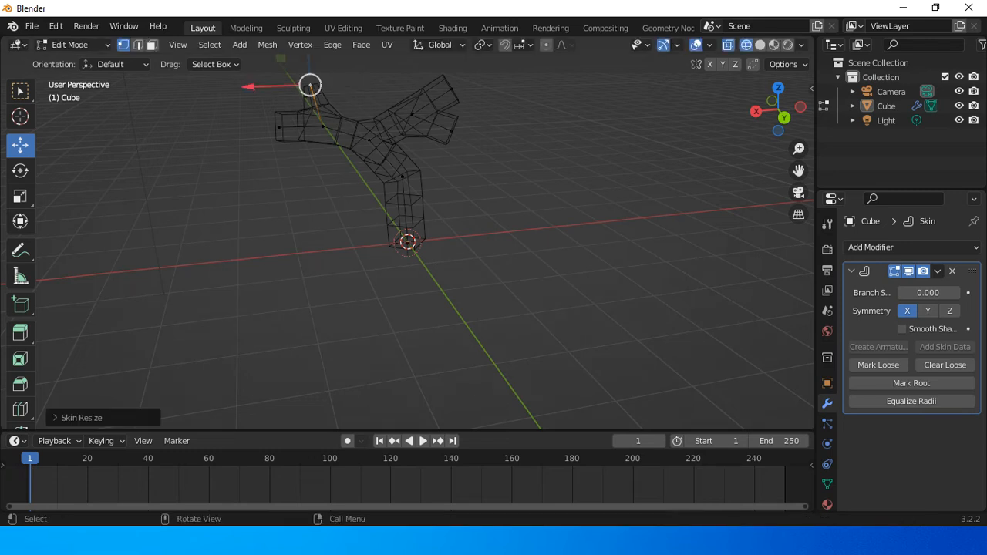
# Step: Shrink the skin at the positive-X branch's outer tip by a factor of about 0.5 and thin its fork vertex as well
pyautogui.click(279, 127)
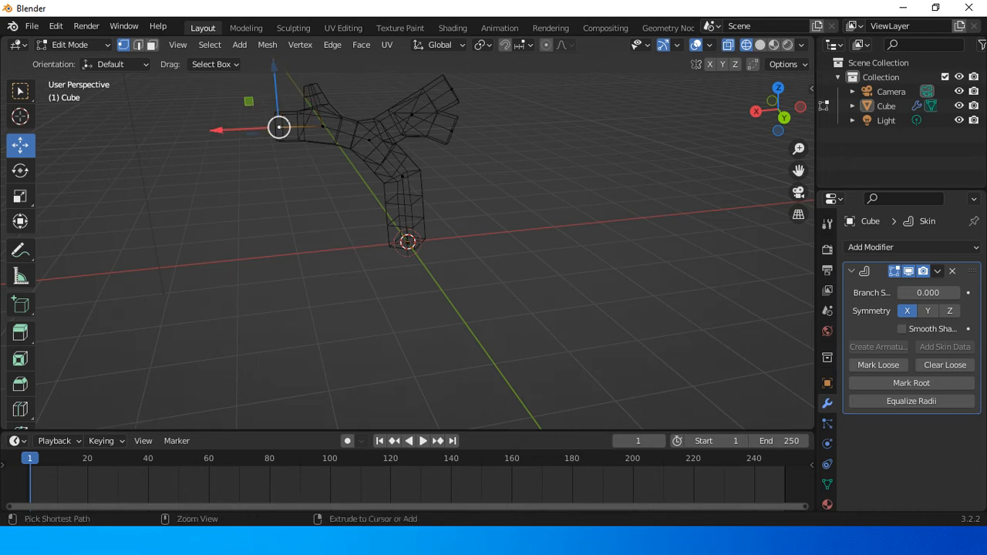
pyautogui.hotkey('ctrl', 'a')
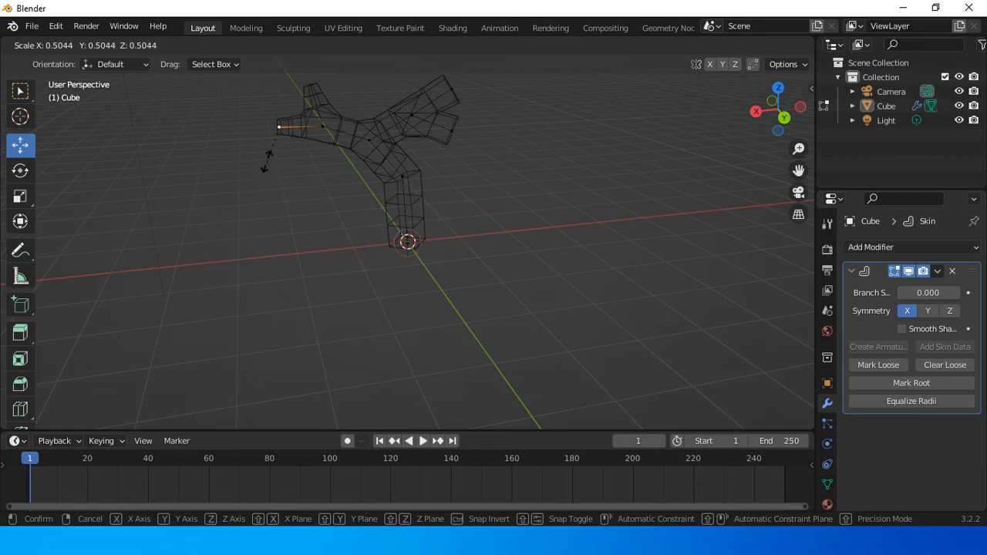
pyautogui.click(268, 160)
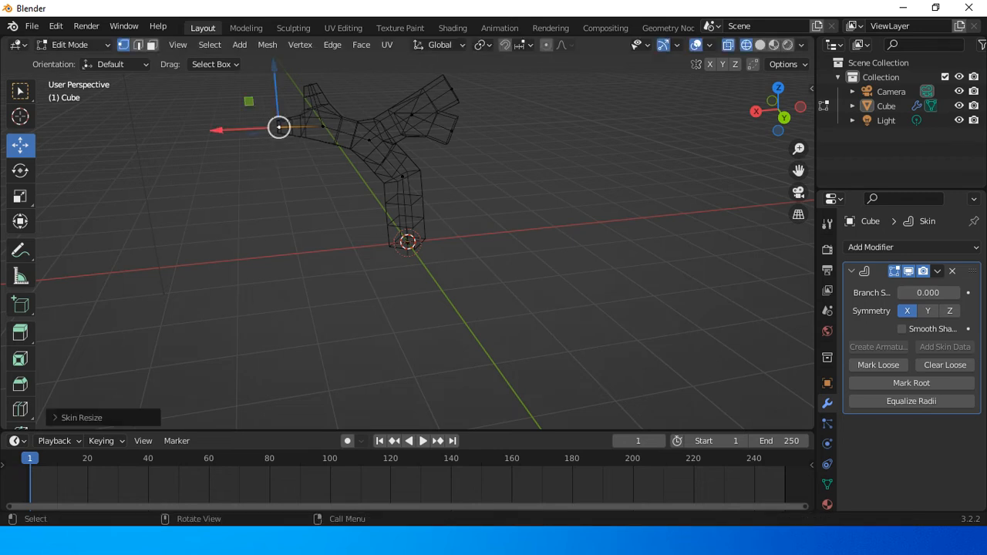
pyautogui.click(322, 125)
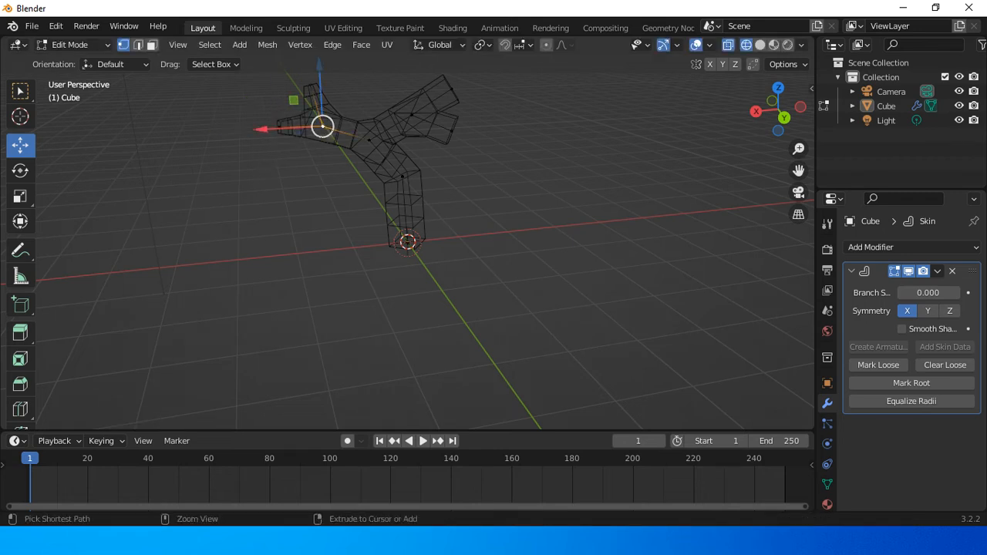
pyautogui.hotkey('ctrl', 'a')
pyautogui.click(304, 162)
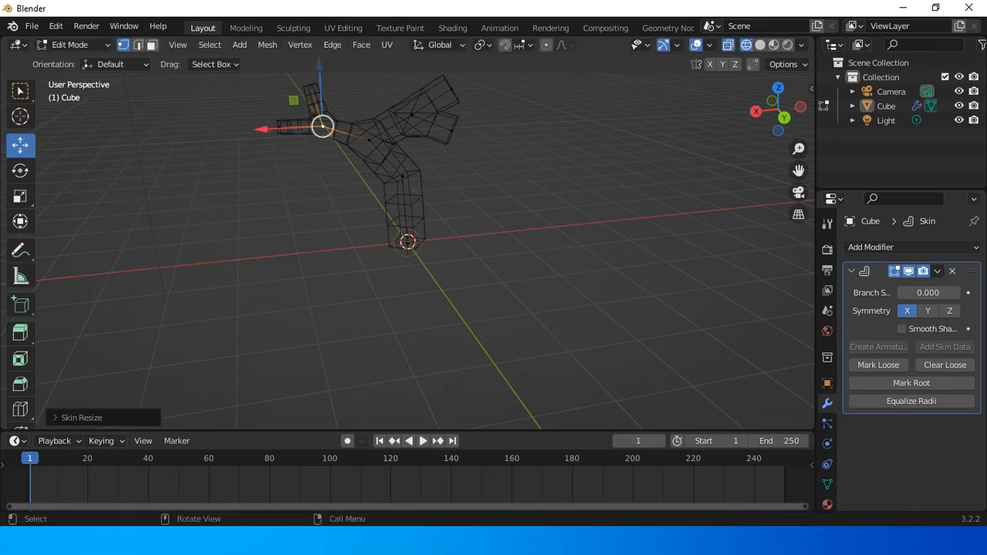
# Step: Shrink the skin at both tip vertices of the negative-X branch, scaling the lower one by about 0.35
pyautogui.click(451, 90)
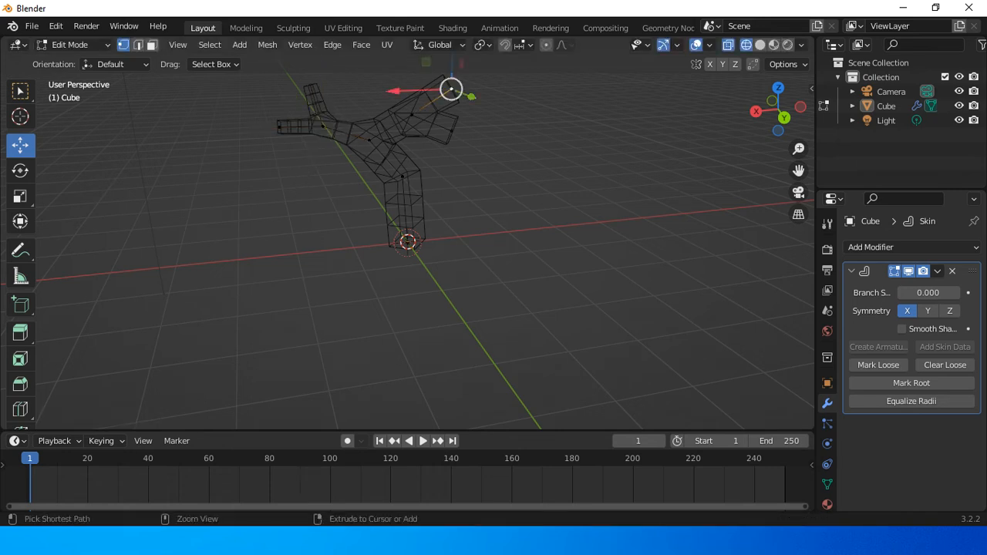
pyautogui.hotkey('ctrl', 'a')
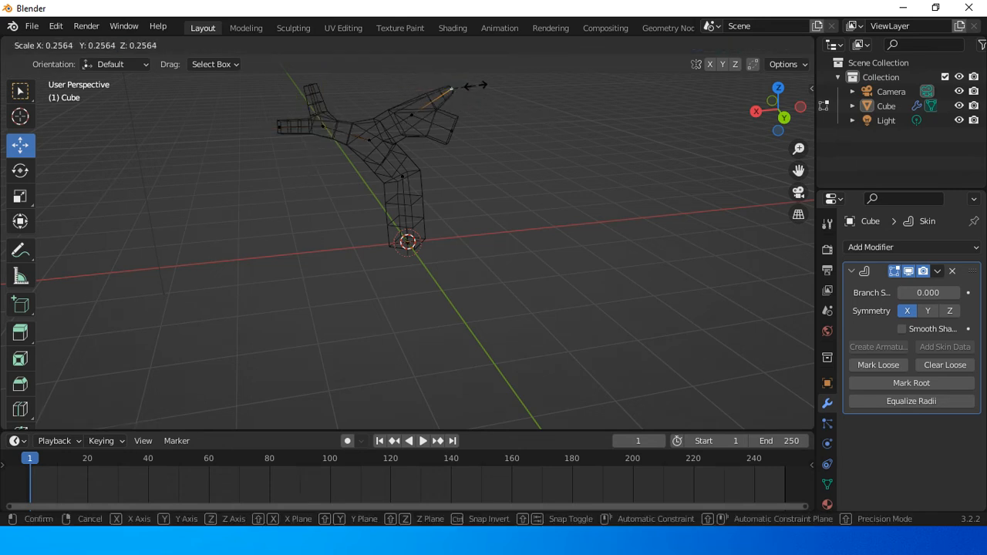
pyautogui.click(454, 91)
pyautogui.click(451, 131)
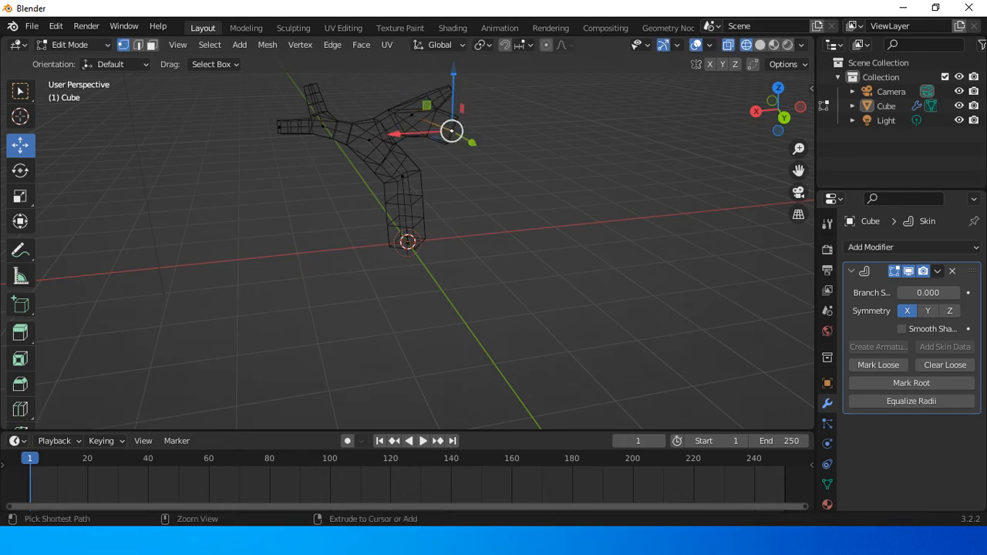
pyautogui.hotkey('ctrl', 'a')
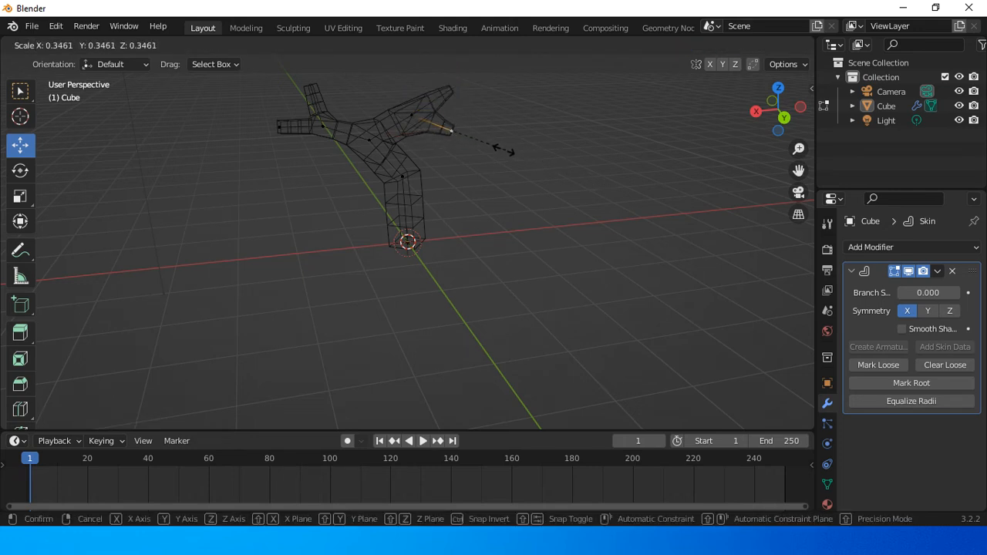
pyautogui.click(455, 132)
# Step: Reduce the skin thickness at the negative-X branch's fork vertex by a factor of about 0.6
pyautogui.click(411, 114)
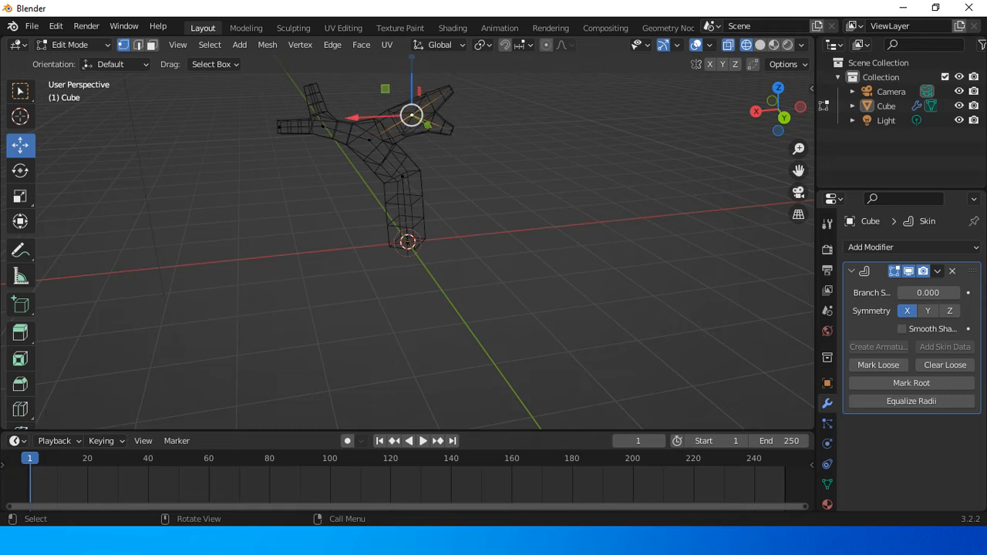
pyautogui.hotkey('ctrl', 'a')
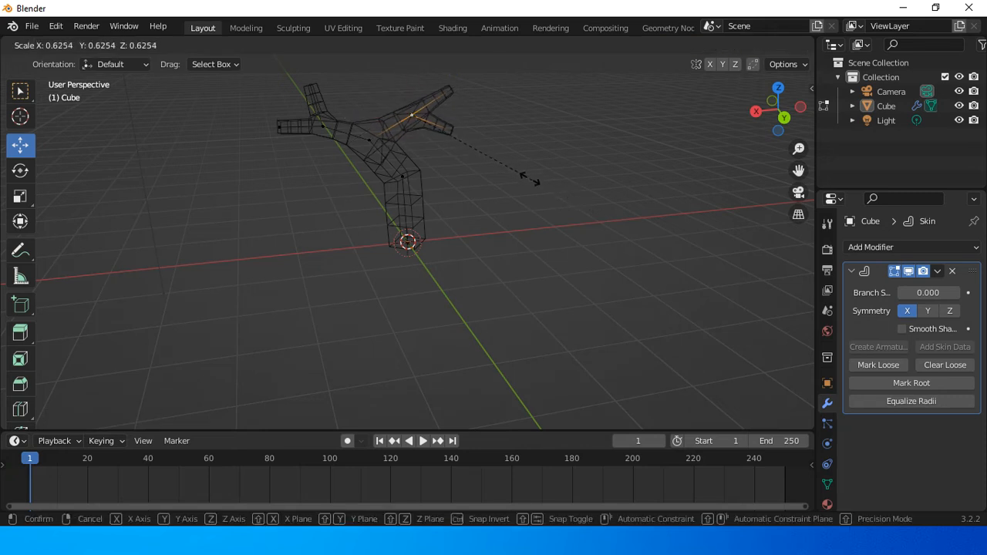
pyautogui.click(509, 173)
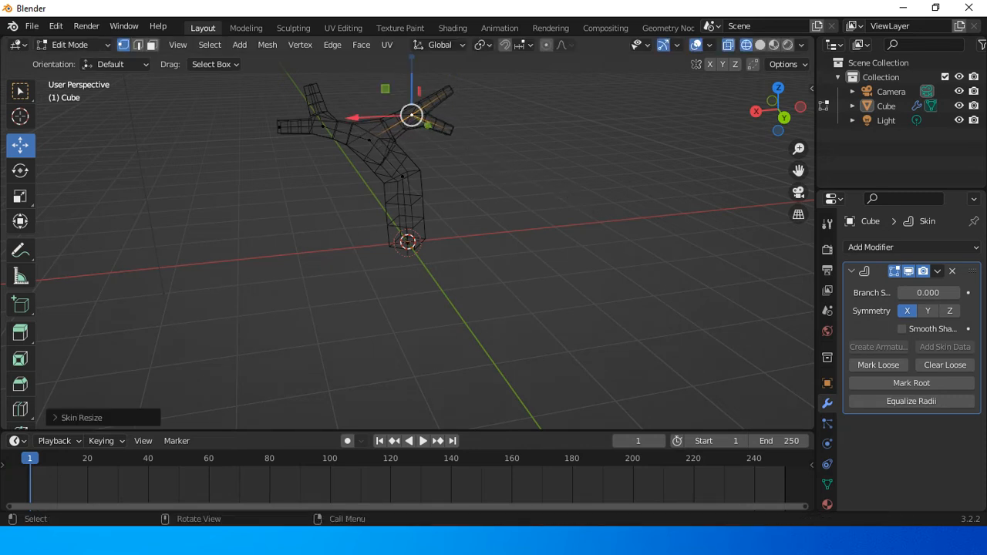
# Step: Thin the skin moderately at the trunk's main fork vertex and slightly at the trunk vertex just below it
pyautogui.click(369, 140)
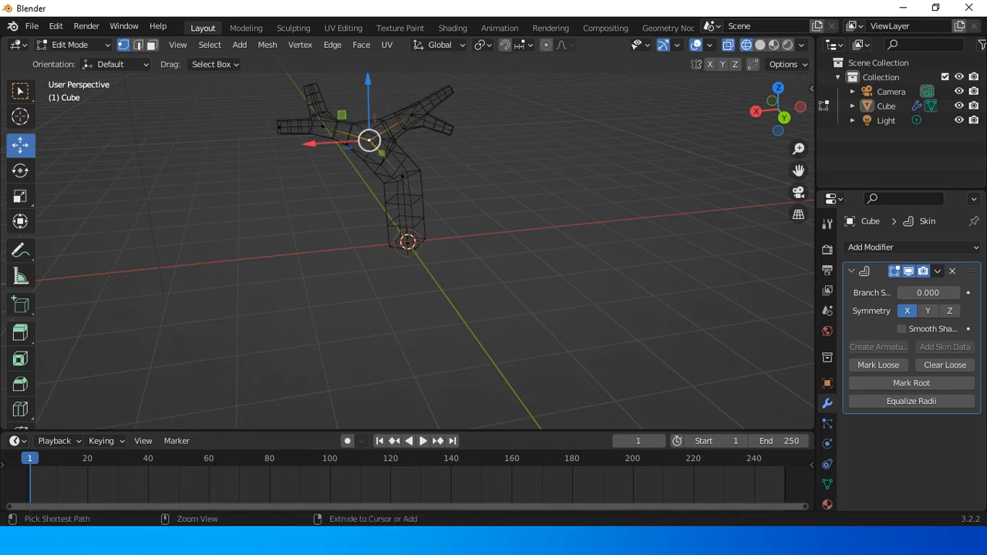
pyautogui.hotkey('ctrl', 'a')
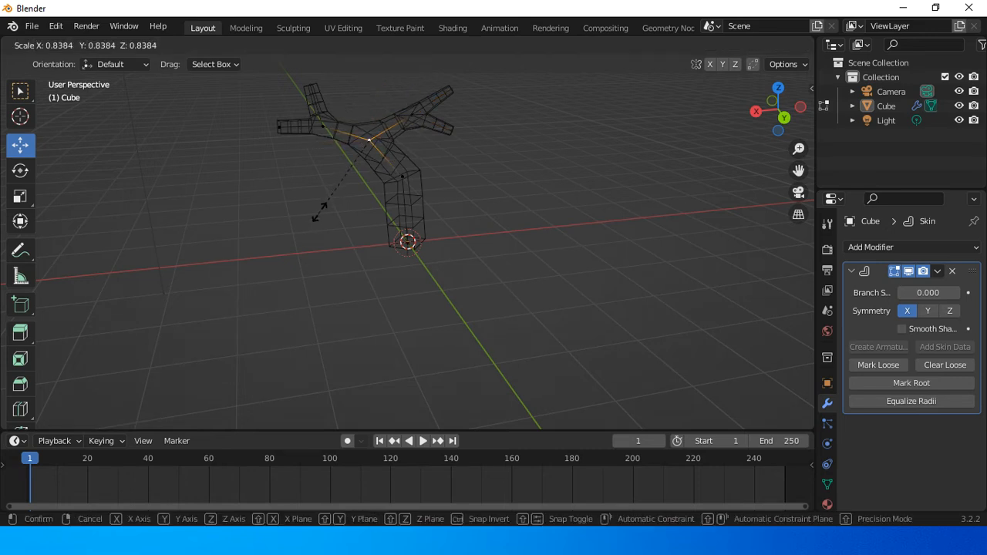
pyautogui.click(326, 195)
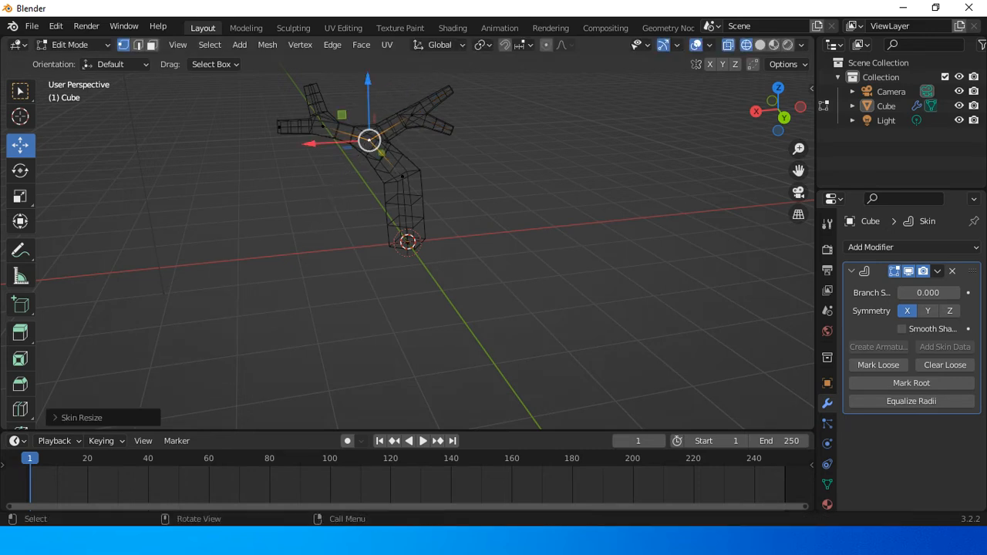
pyautogui.click(402, 176)
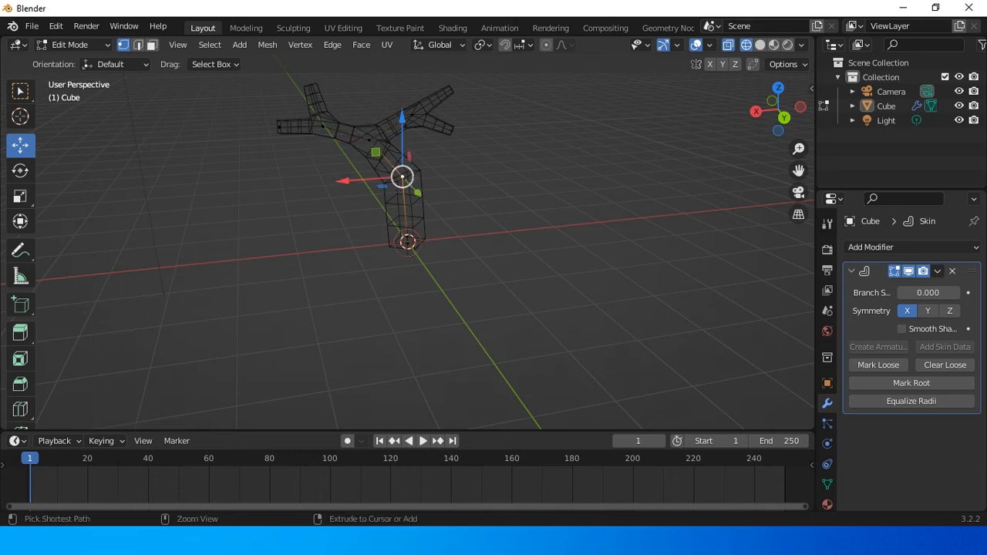
pyautogui.hotkey('ctrl', 'a')
pyautogui.click(638, 197)
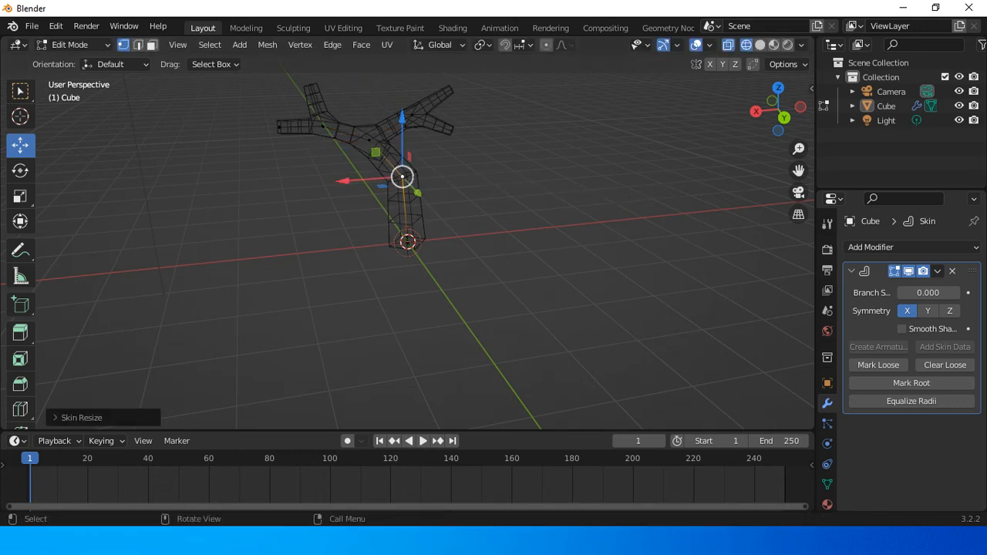
# Step: Switch the viewport to solid shading and examine the tree's shape from above, from the right and from several other angles
pyautogui.click(759, 44)
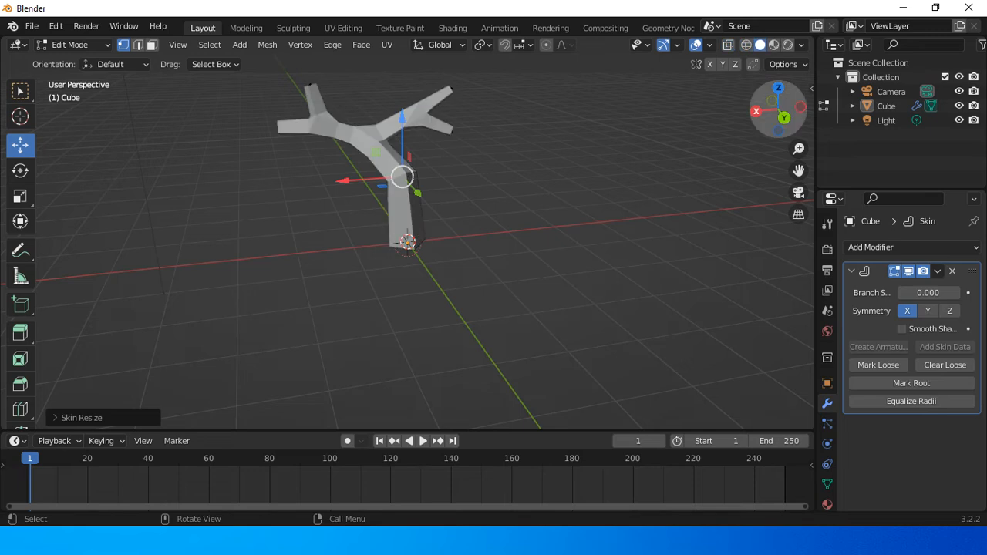
pyautogui.moveTo(782, 128)
pyautogui.mouseDown()
pyautogui.moveTo(740, 131)
pyautogui.moveTo(786, 123)
pyautogui.moveTo(764, 108)
pyautogui.moveTo(778, 108)
pyautogui.mouseUp()
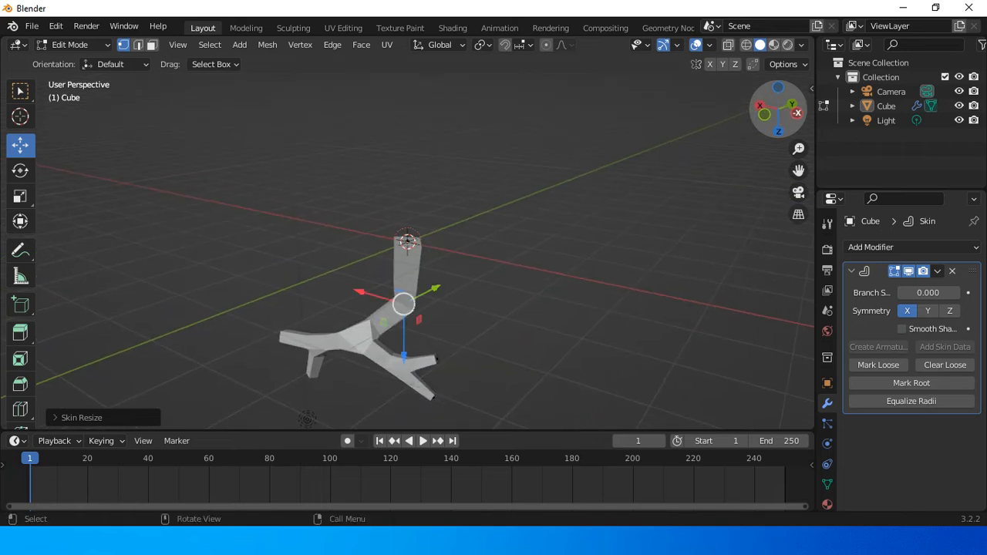
pyautogui.click(777, 131)
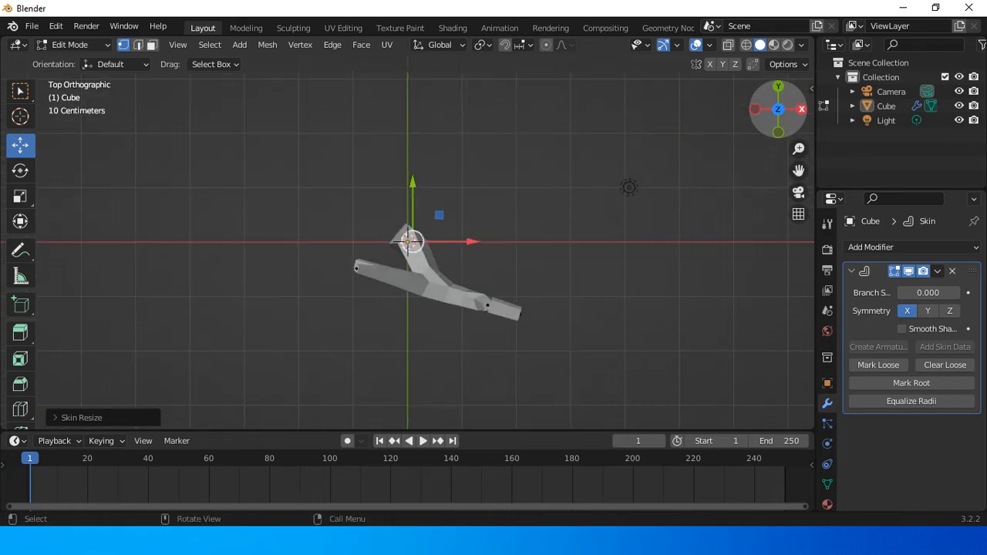
pyautogui.click(802, 109)
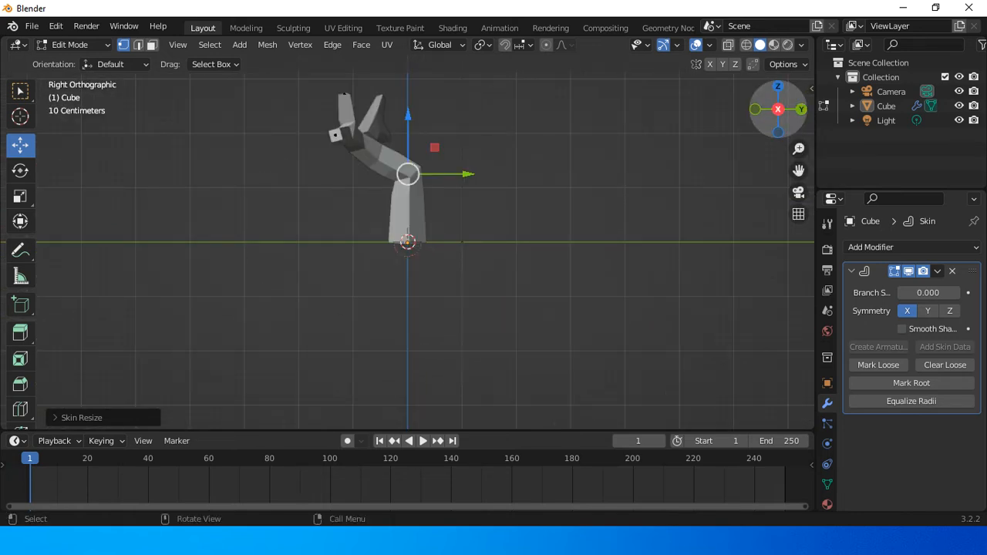
pyautogui.moveTo(779, 119); pyautogui.dragTo(551, 188)
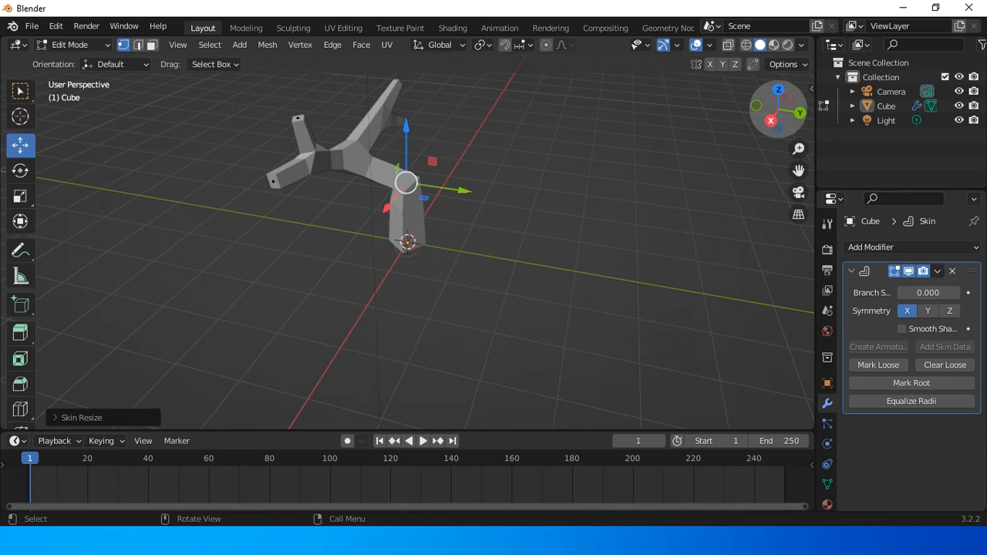
pyautogui.moveTo(777, 108)
pyautogui.mouseDown()
pyautogui.moveTo(979, 109)
pyautogui.moveTo(673, 108)
pyautogui.moveTo(678, 78)
pyautogui.moveTo(770, 99)
pyautogui.mouseUp()
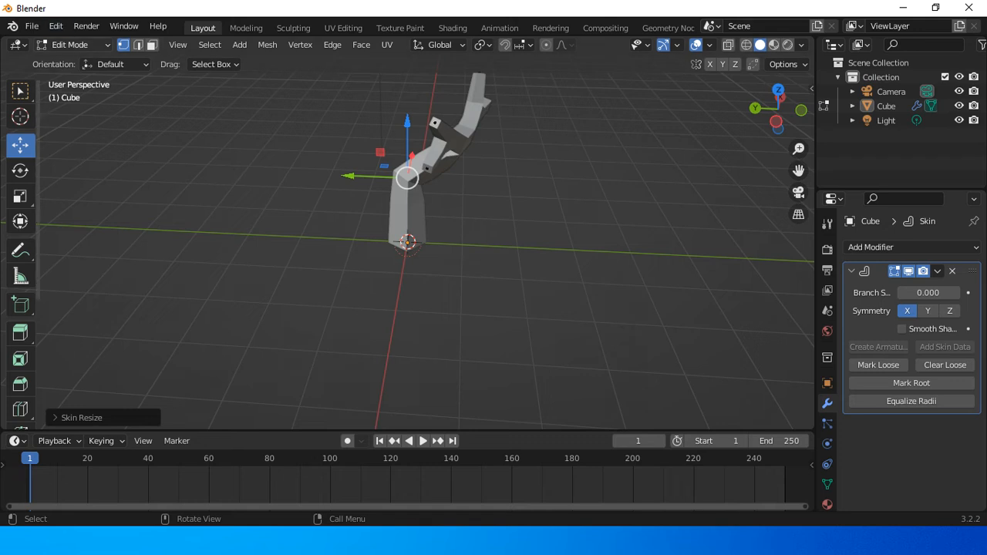
pyautogui.click(73, 45)
pyautogui.click(77, 61)
pyautogui.click(416, 166)
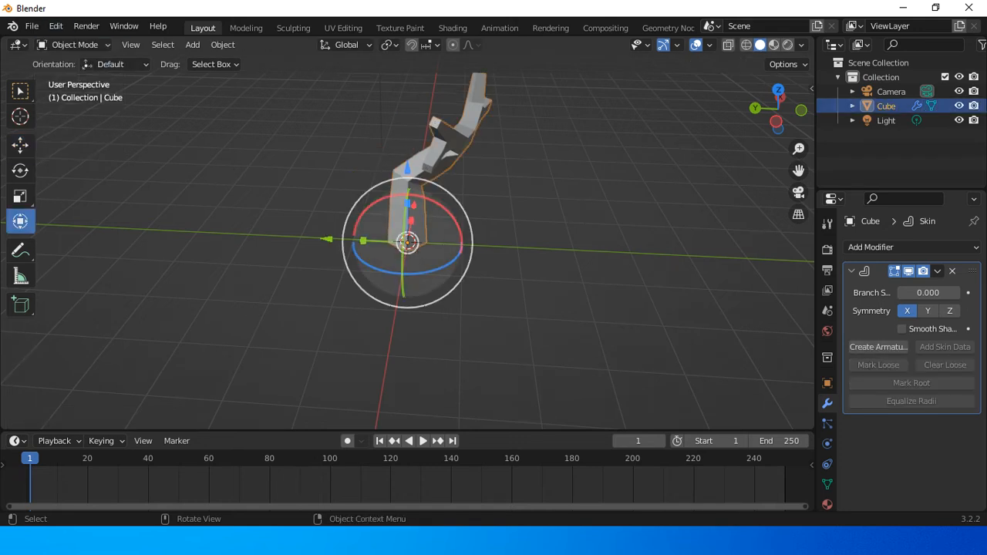
pyautogui.click(73, 45)
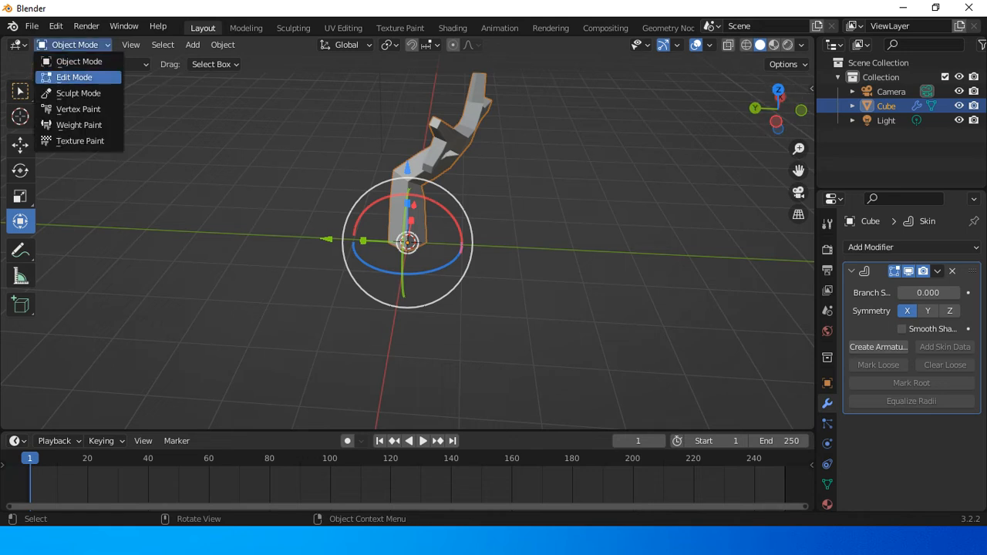
pyautogui.click(74, 77)
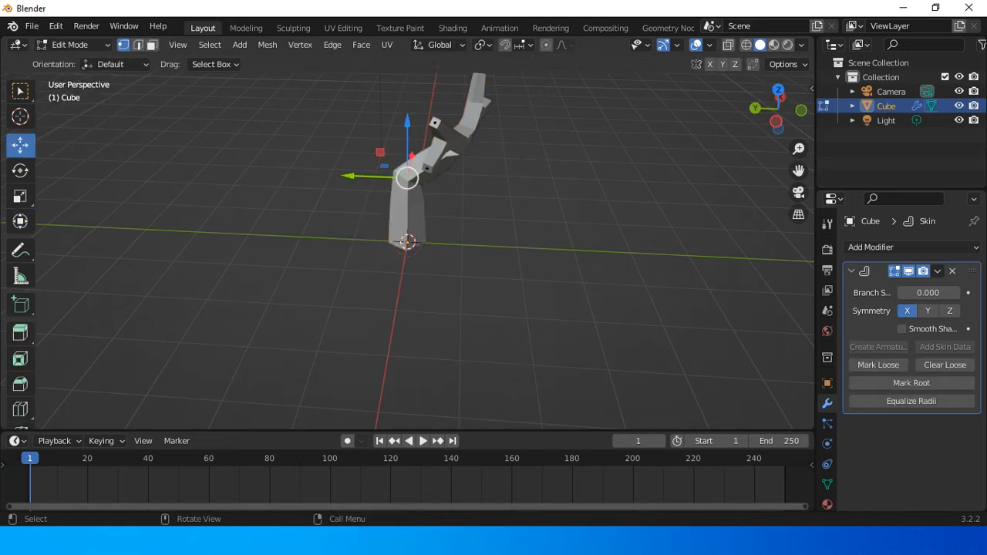
# Step: Deselect everything, select the trunk's main fork vertex and move it slightly closer to the trunk
pyautogui.moveTo(370, 177)
pyautogui.mouseDown()
pyautogui.moveTo(384, 178)
pyautogui.moveTo(373, 177)
pyautogui.mouseUp()
pyautogui.hotkey('alt', 'a')
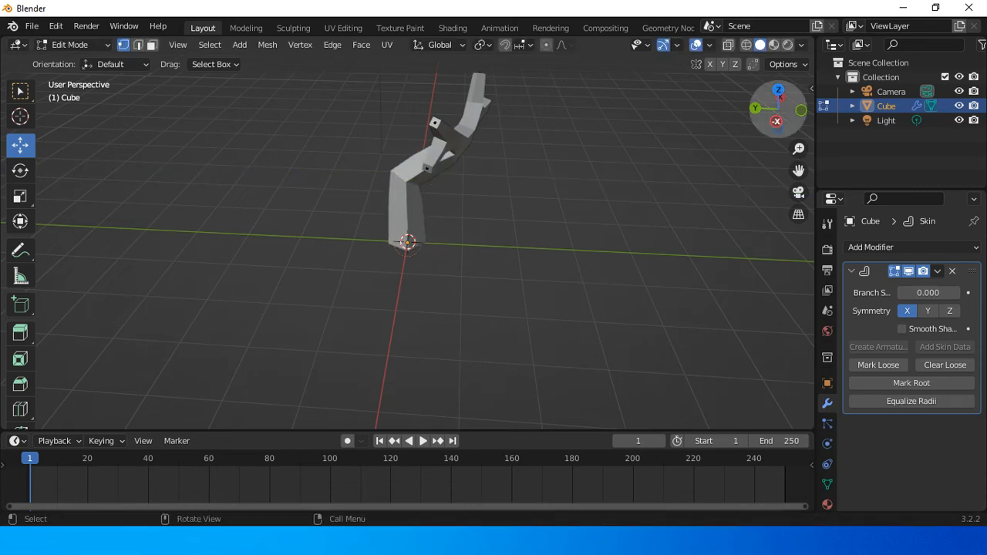
pyautogui.moveTo(777, 109); pyautogui.dragTo(985, 109)
pyautogui.click(350, 148)
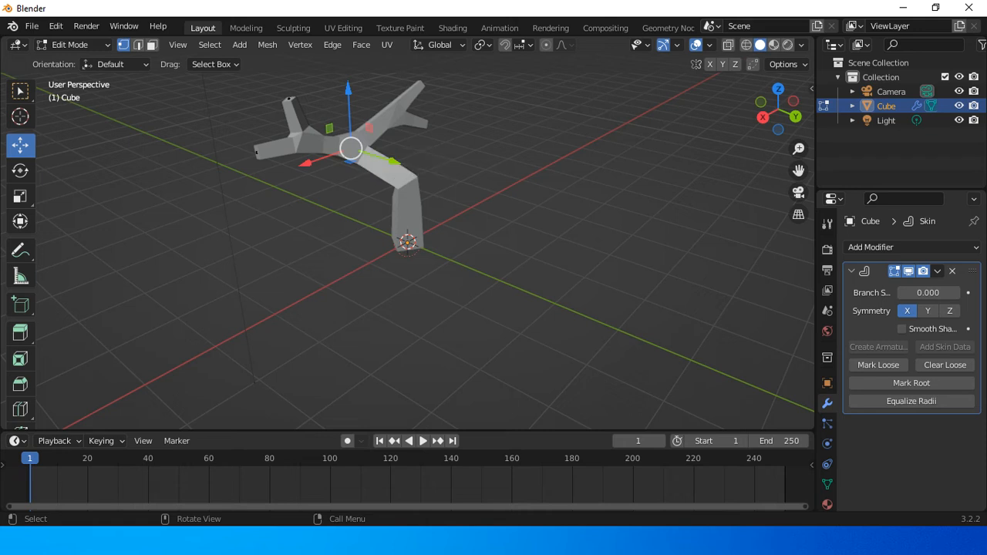
pyautogui.moveTo(774, 115); pyautogui.dragTo(794, 114)
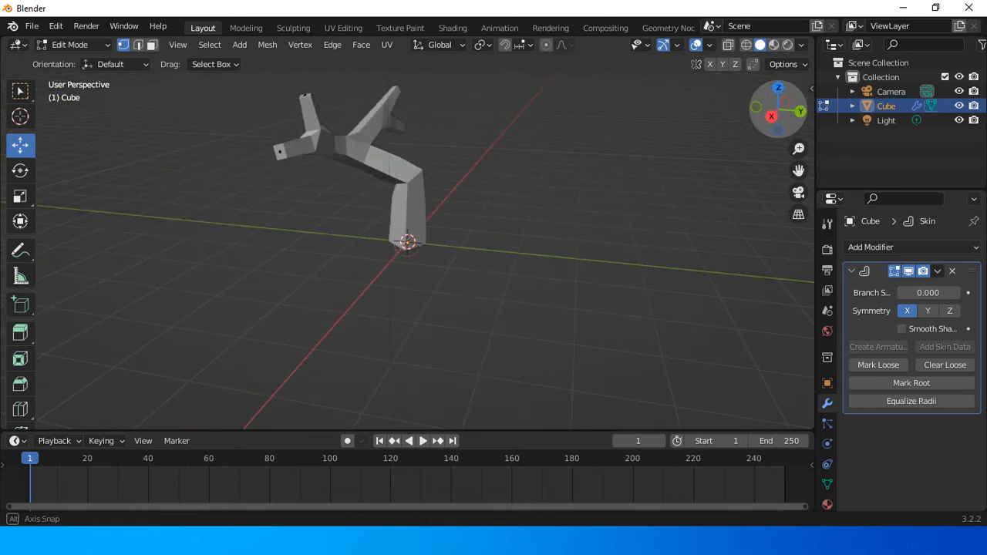
pyautogui.click(350, 150)
pyautogui.moveTo(349, 151); pyautogui.dragTo(367, 151)
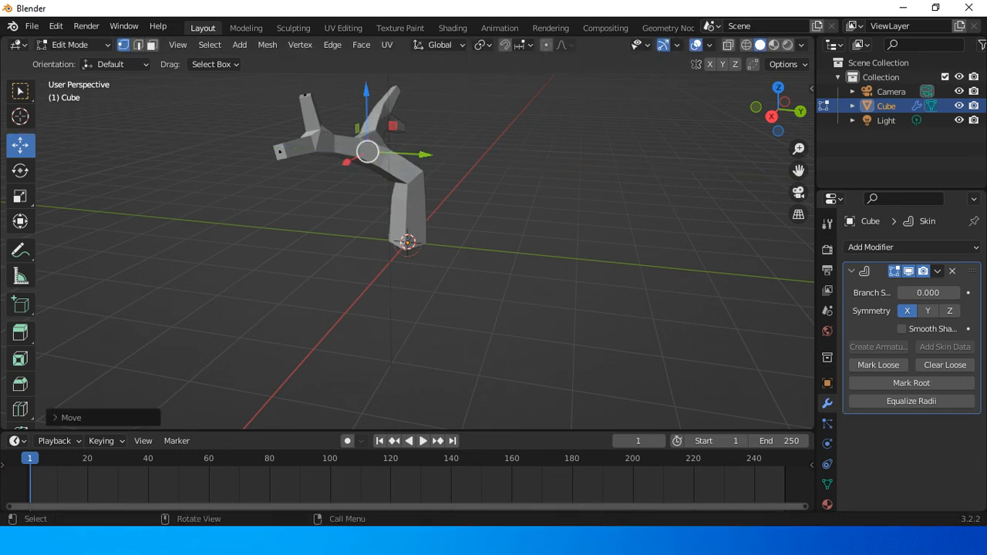
# Step: Nudge the positive-X branch's lower tip vertex slightly inward and move the branch's fork vertex in the positive Y direction
pyautogui.click(280, 151)
pyautogui.moveTo(280, 150); pyautogui.dragTo(288, 154)
pyautogui.click(317, 142)
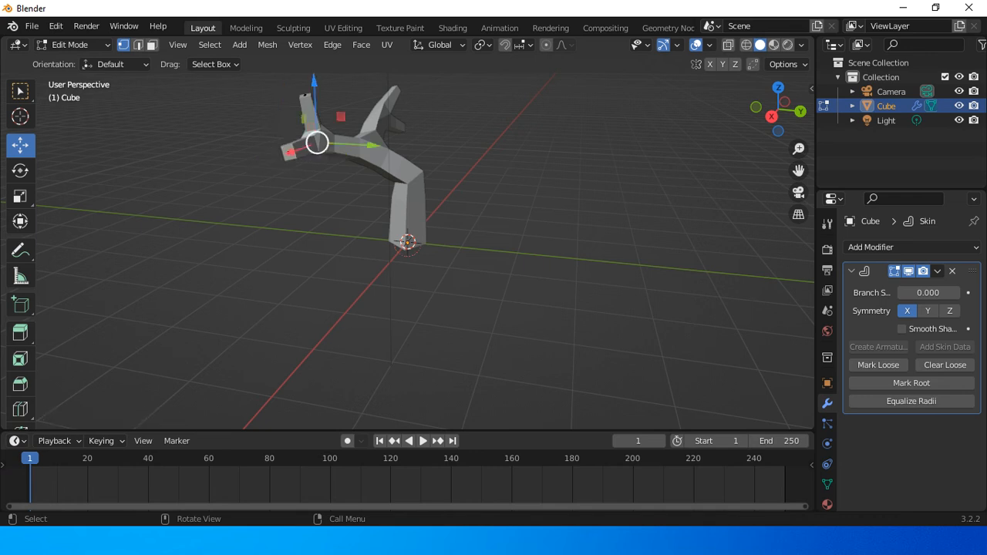
pyautogui.moveTo(371, 145); pyautogui.dragTo(403, 148)
# Step: Shift the upper and lower tip vertices of the positive-X branch inward, toward positive Y
pyautogui.click(306, 96)
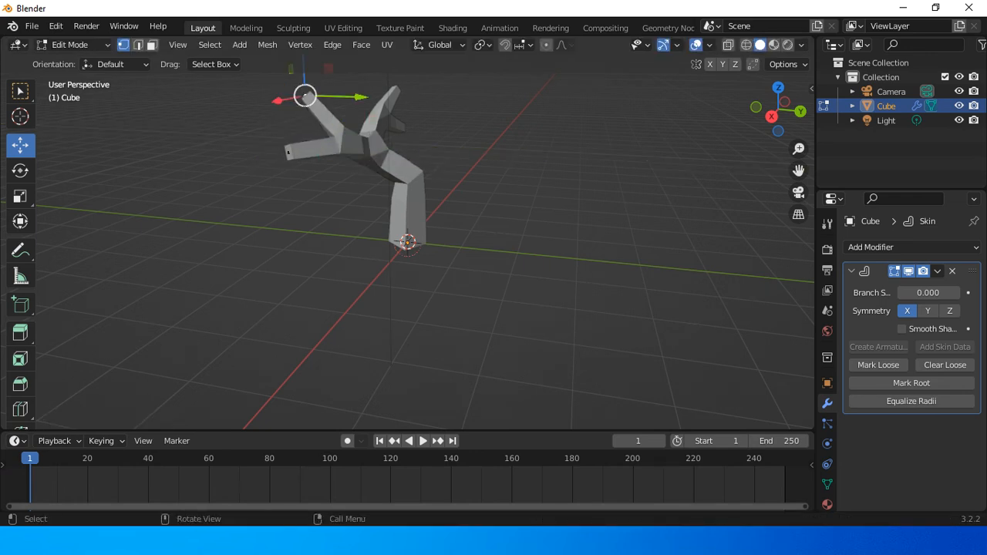
pyautogui.moveTo(342, 98)
pyautogui.mouseDown()
pyautogui.moveTo(356, 100)
pyautogui.moveTo(324, 95)
pyautogui.mouseUp()
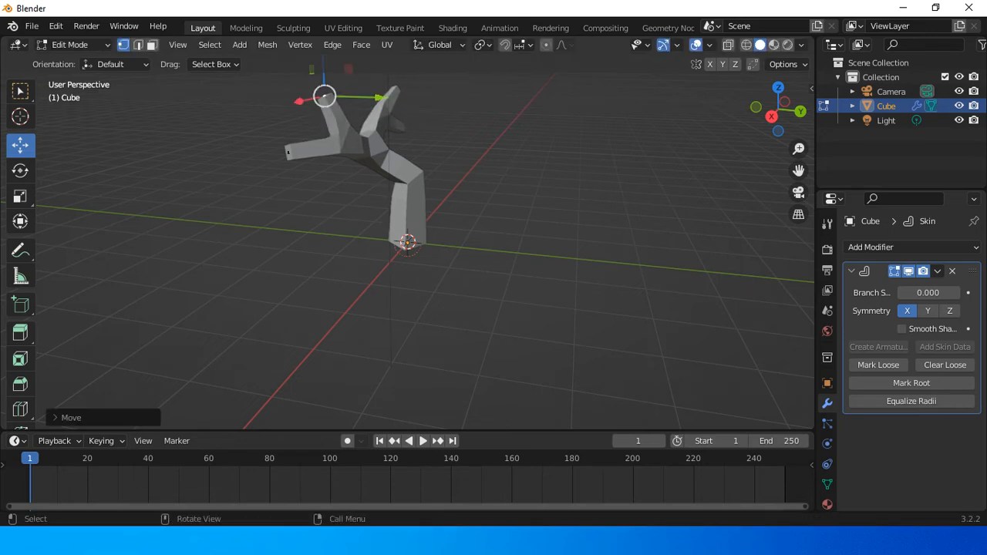
pyautogui.click(287, 151)
pyautogui.moveTo(287, 152); pyautogui.dragTo(309, 153)
# Step: Move the trunk's main fork vertex back along negative Y and reposition the negative-X branch's fork vertex
pyautogui.moveTo(778, 108); pyautogui.dragTo(863, 103)
pyautogui.click(409, 139)
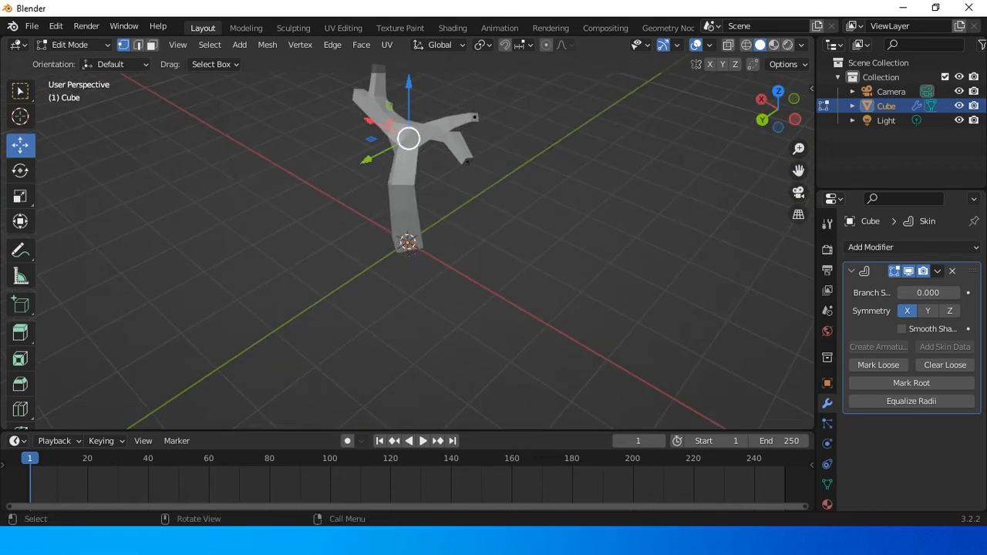
pyautogui.moveTo(370, 157); pyautogui.dragTo(394, 151)
pyautogui.click(445, 126)
pyautogui.moveTo(778, 116); pyautogui.dragTo(742, 112)
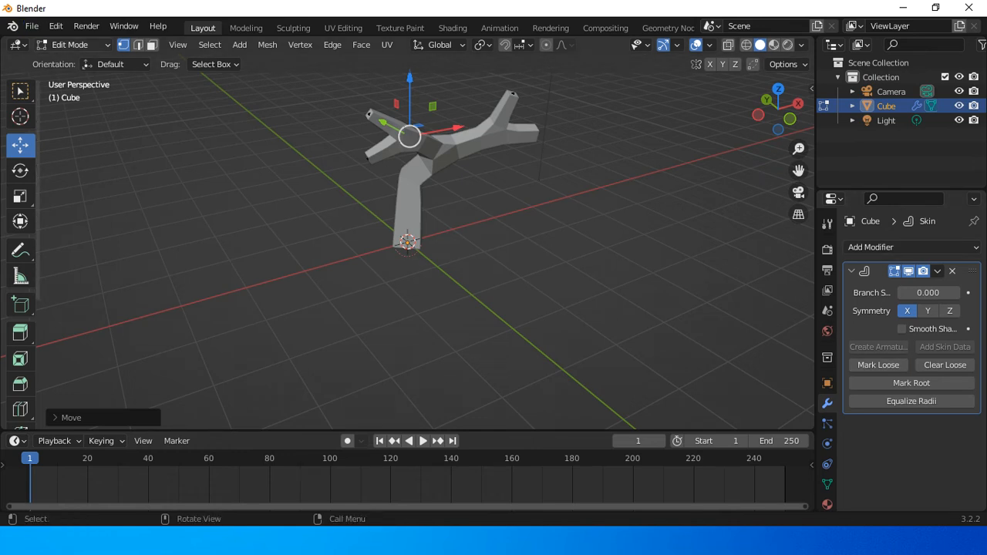
# Step: Return the tree to Object Mode, apply its Skin modifier and deselect it
pyautogui.click(71, 45)
pyautogui.click(78, 61)
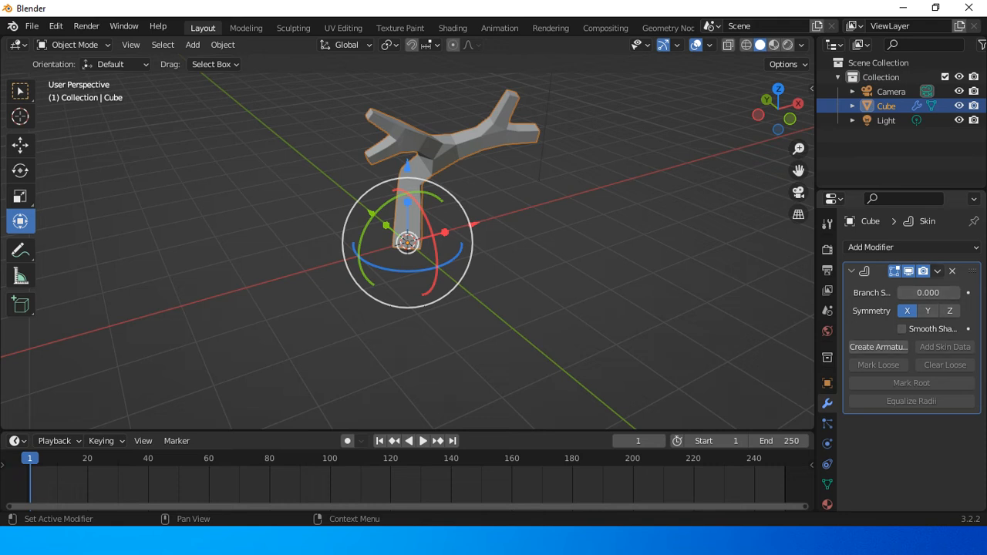
pyautogui.click(937, 270)
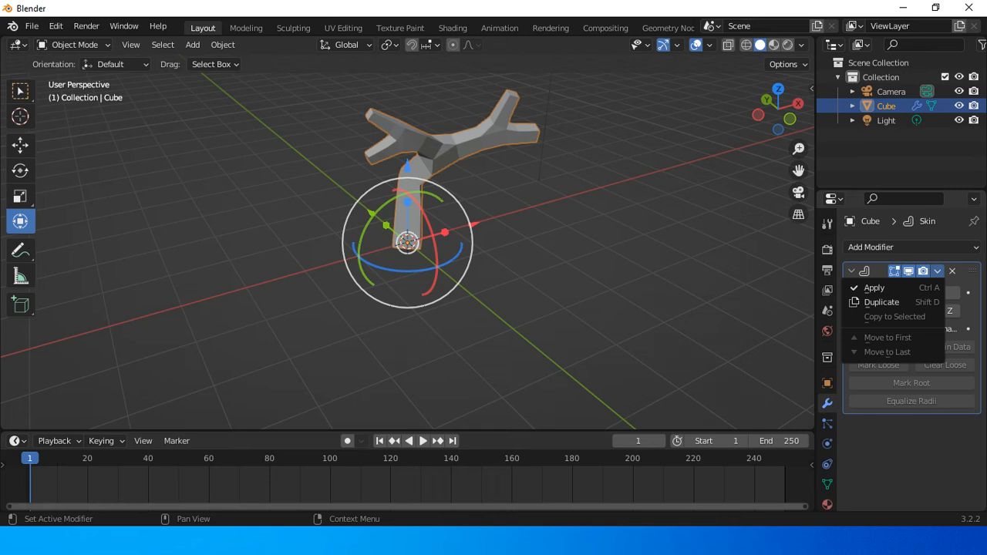
pyautogui.click(877, 287)
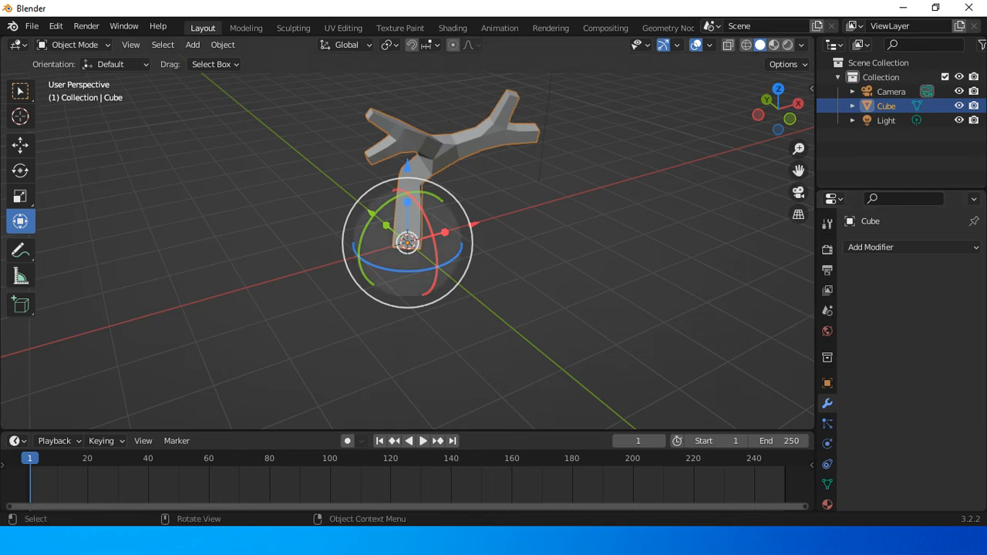
pyautogui.hotkey('alt', 'a')
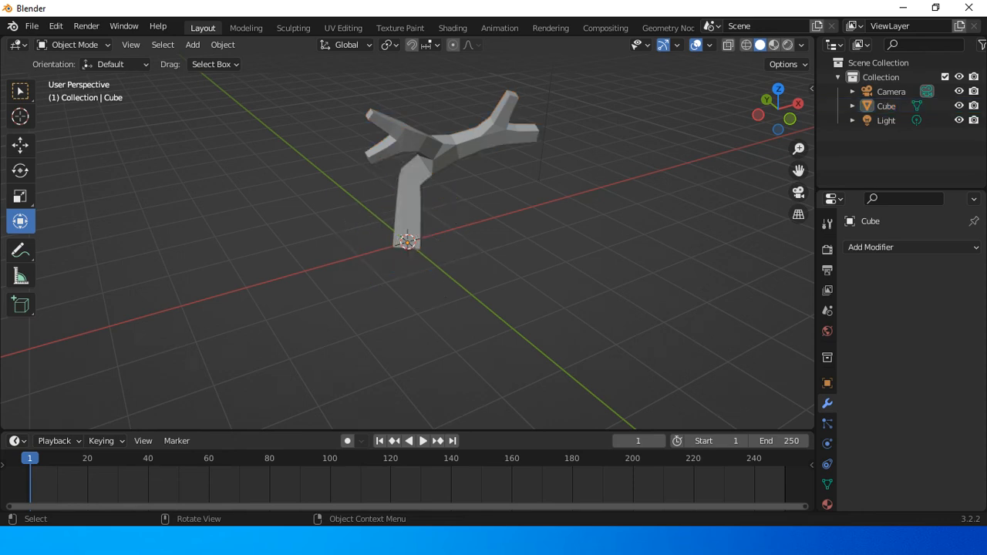
# Step: Add a Subdivision Surface modifier to the tree and set its viewport levels to 3
pyautogui.moveTo(777, 109); pyautogui.dragTo(642, 118)
pyautogui.click(871, 247)
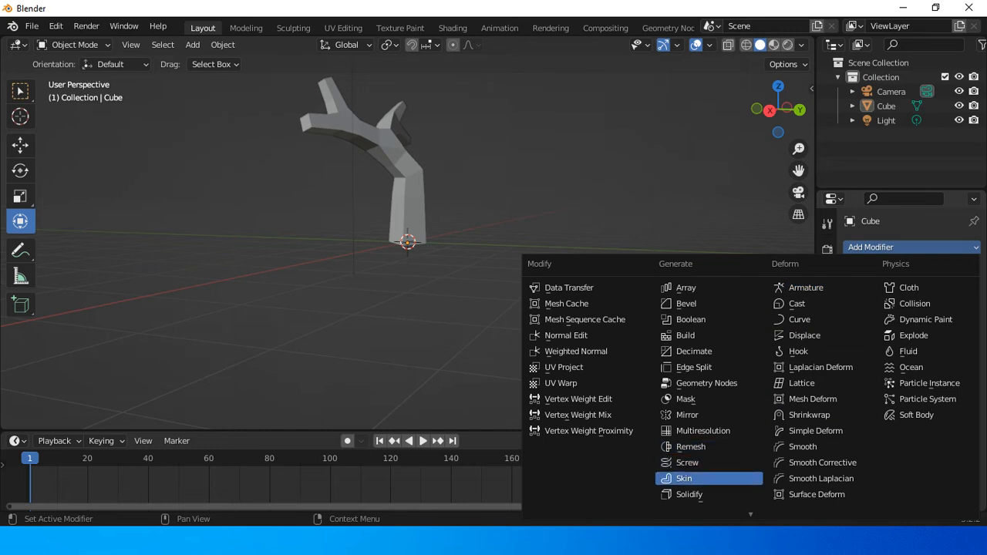
pyautogui.moveTo(708, 507)
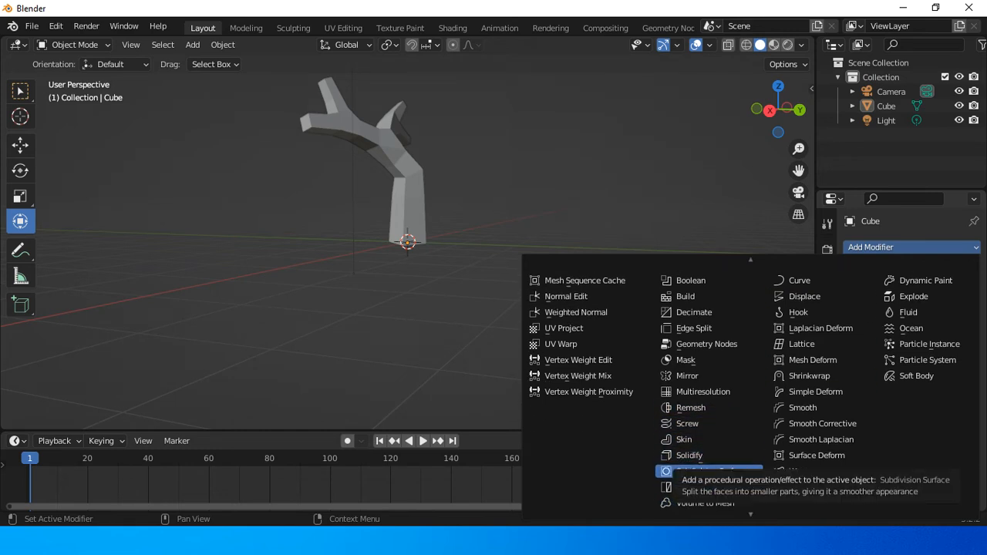
pyautogui.click(709, 471)
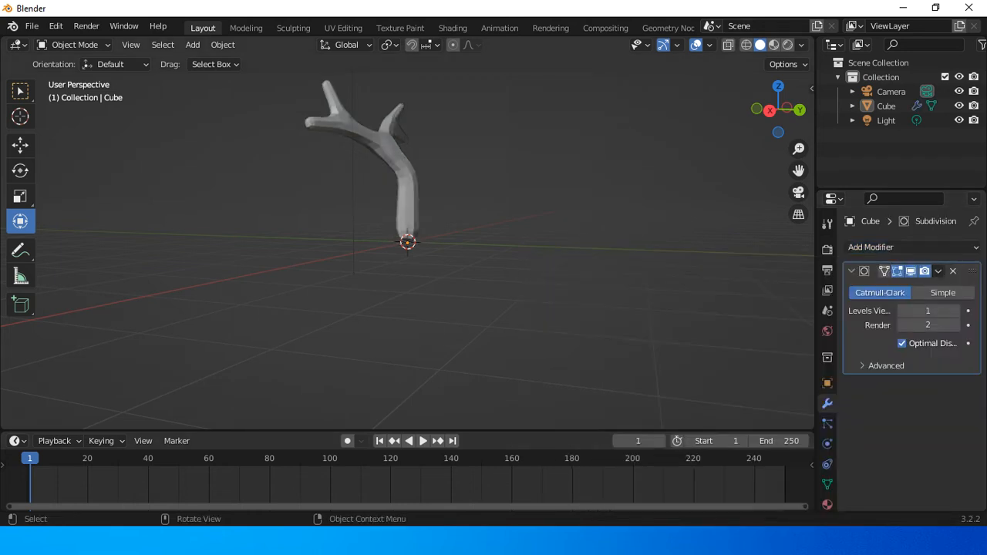
pyautogui.moveTo(777, 109); pyautogui.dragTo(913, 143)
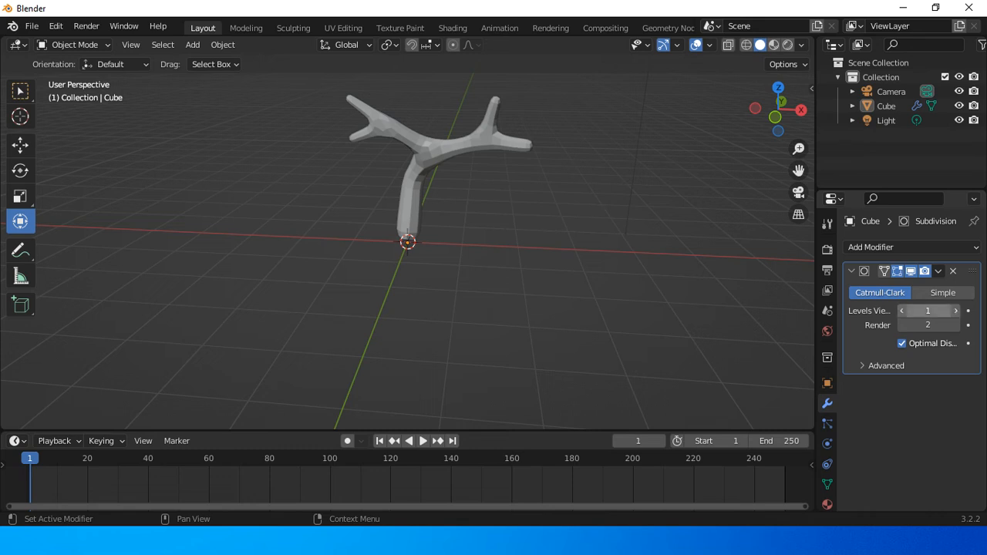
pyautogui.click(955, 310)
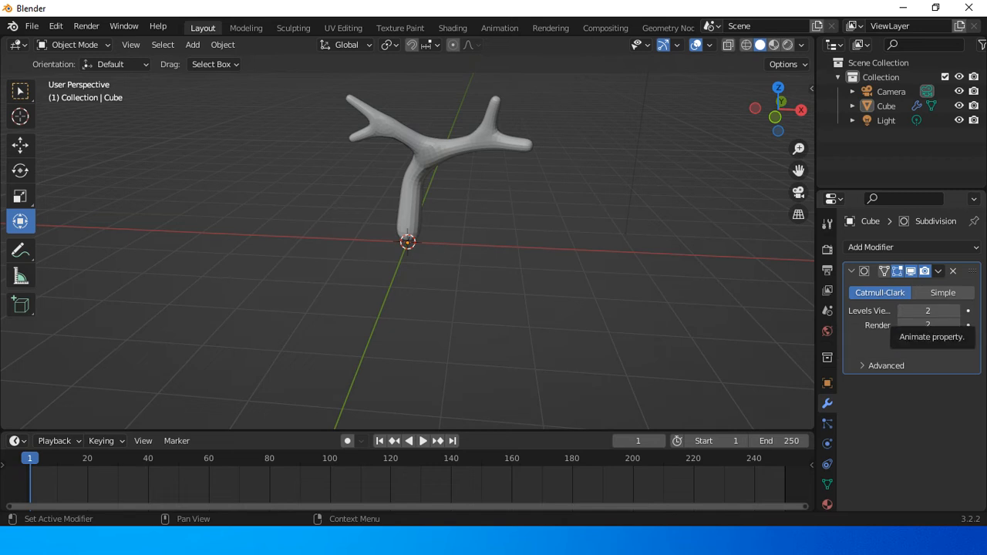
pyautogui.click(955, 309)
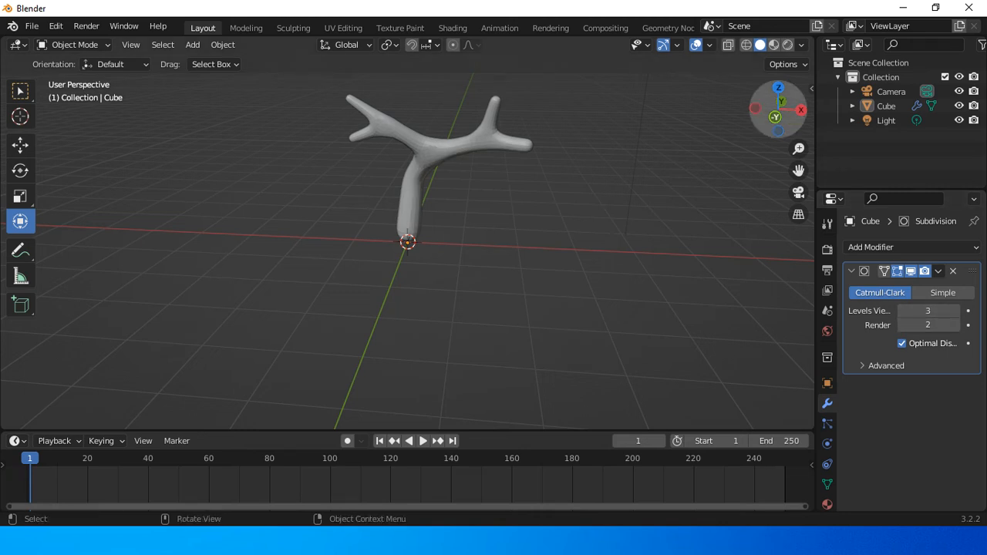
# Step: Examine the smoothed tree from another side, checking the trunk base, forks and branch tips up close and from a distance
pyautogui.moveTo(775, 117); pyautogui.dragTo(966, 143)
pyautogui.moveTo(798, 171); pyautogui.dragTo(763, 192)
pyautogui.scroll(-4, 407, 243)
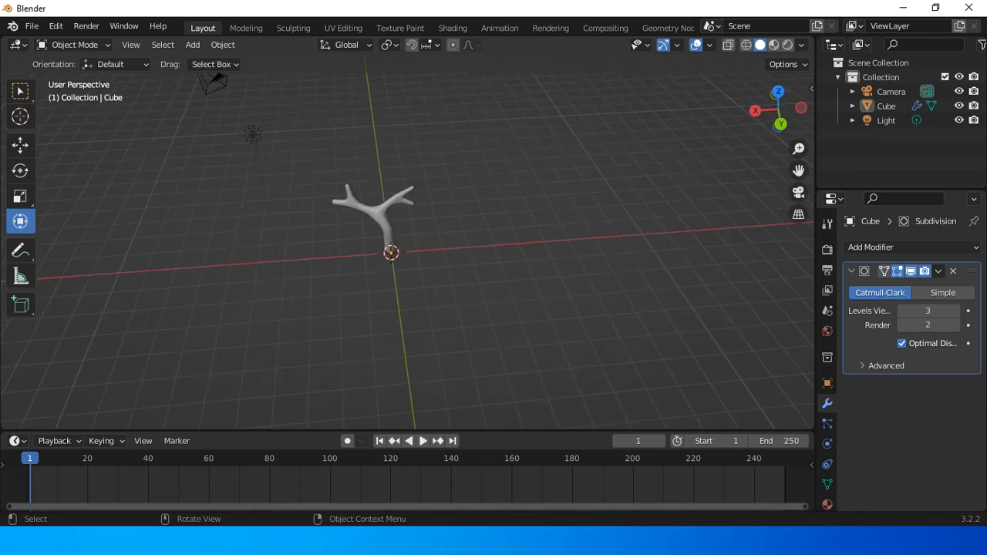
pyautogui.scroll(5, 407, 244)
pyautogui.scroll(6, 407, 243)
pyautogui.scroll(-3, 407, 244)
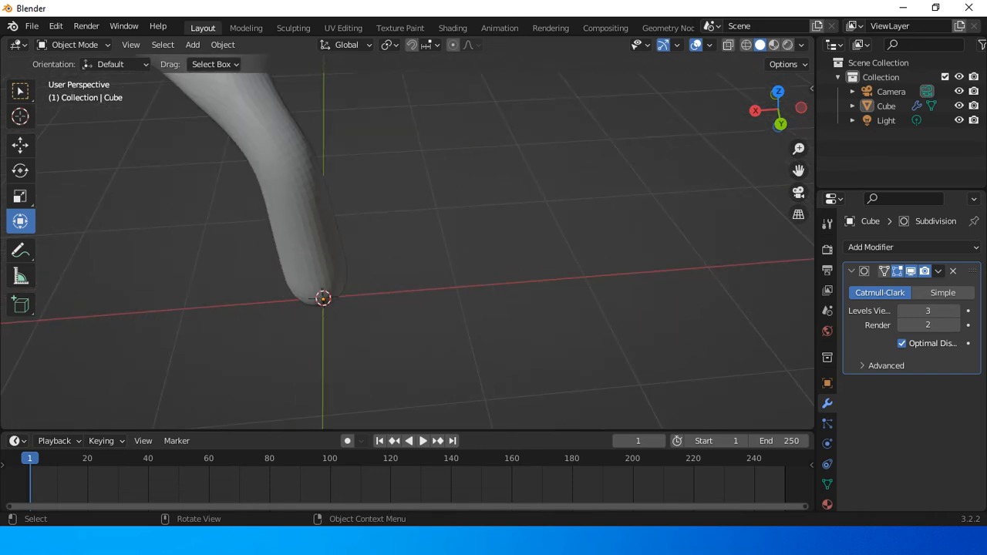
pyautogui.moveTo(798, 170); pyautogui.dragTo(893, 261)
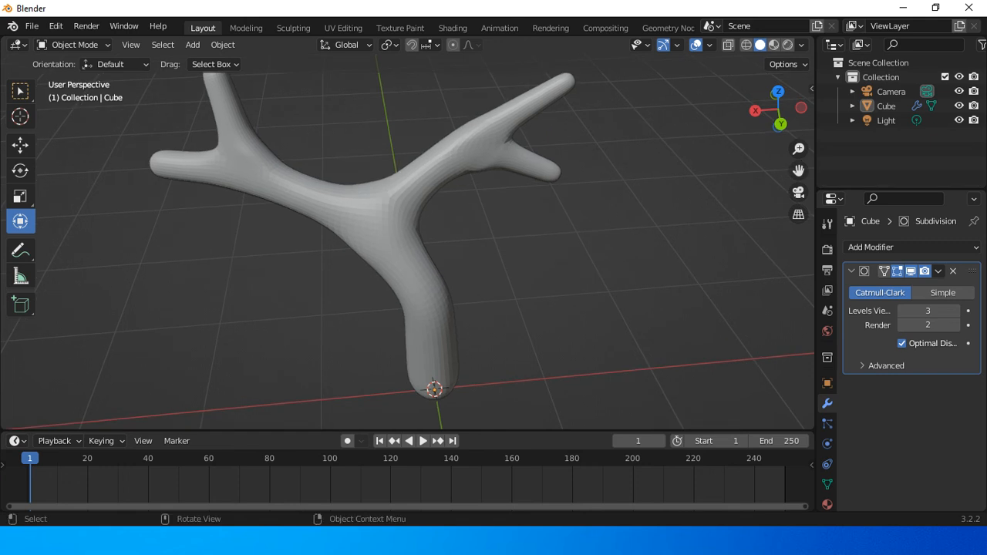
pyautogui.scroll(1, 407, 244)
pyautogui.scroll(-4, 407, 244)
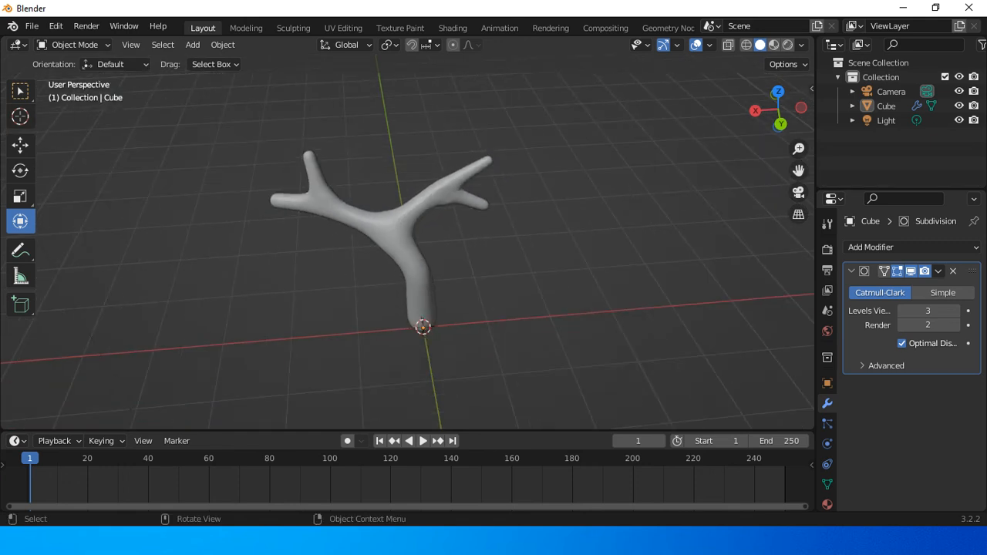
pyautogui.click(408, 244)
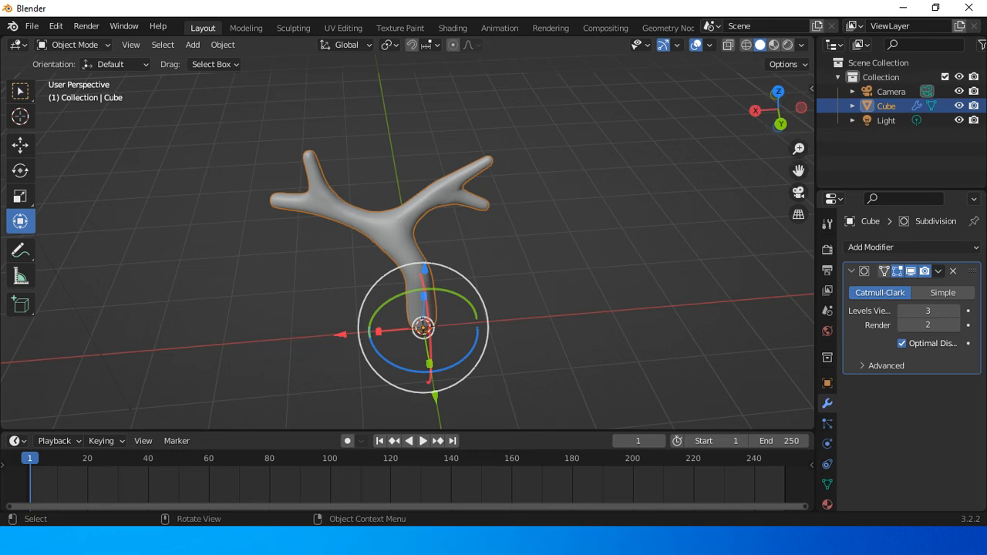
pyautogui.hotkey('alt', 'a')
pyautogui.click(910, 246)
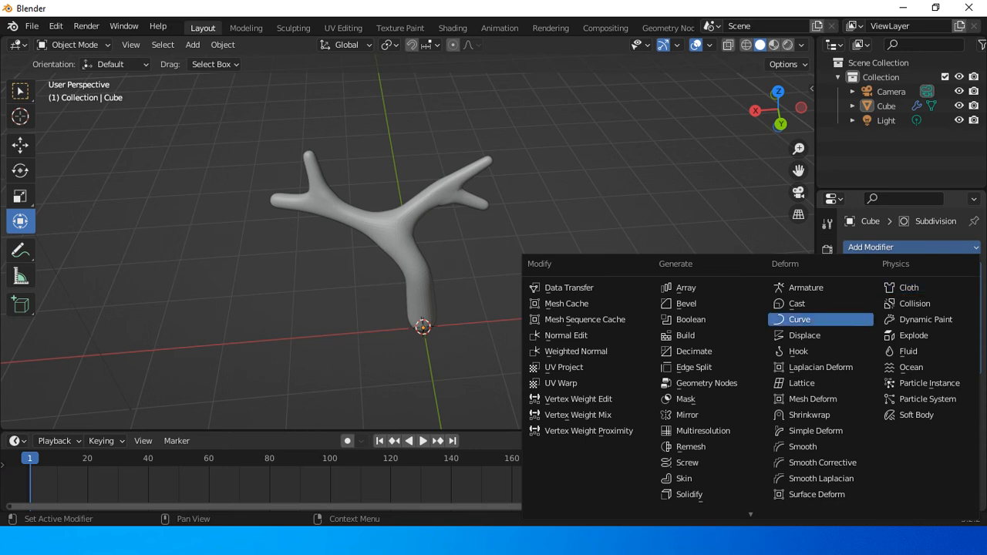
pyautogui.press('Escape')
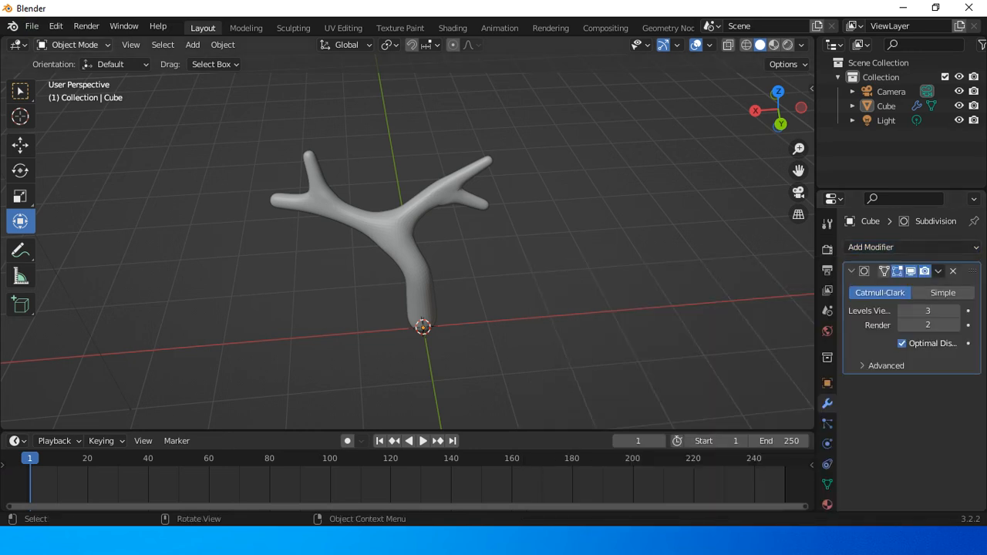
# Step: Apply the tree's Subdivision Surface modifier and add a Decimate modifier to it
pyautogui.click(938, 271)
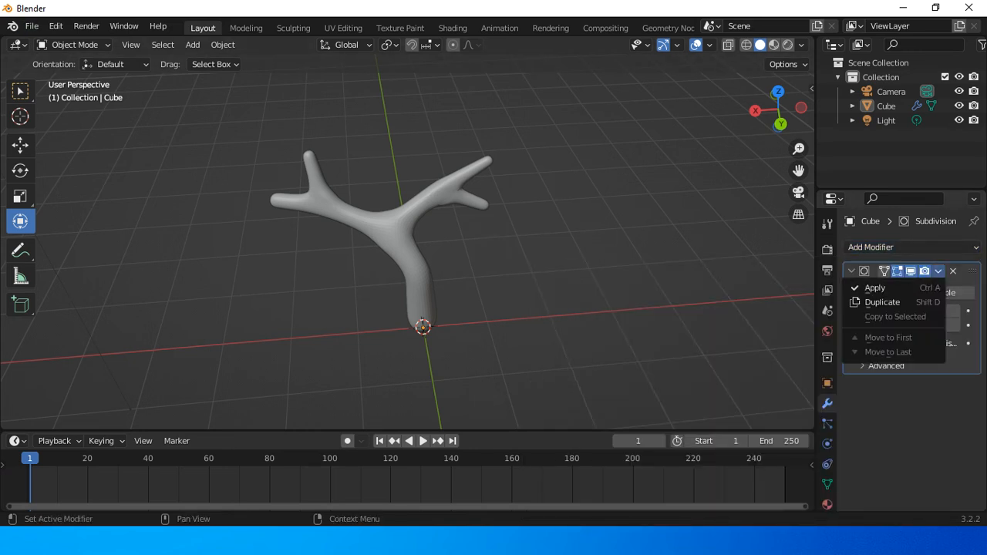
pyautogui.press('Return')
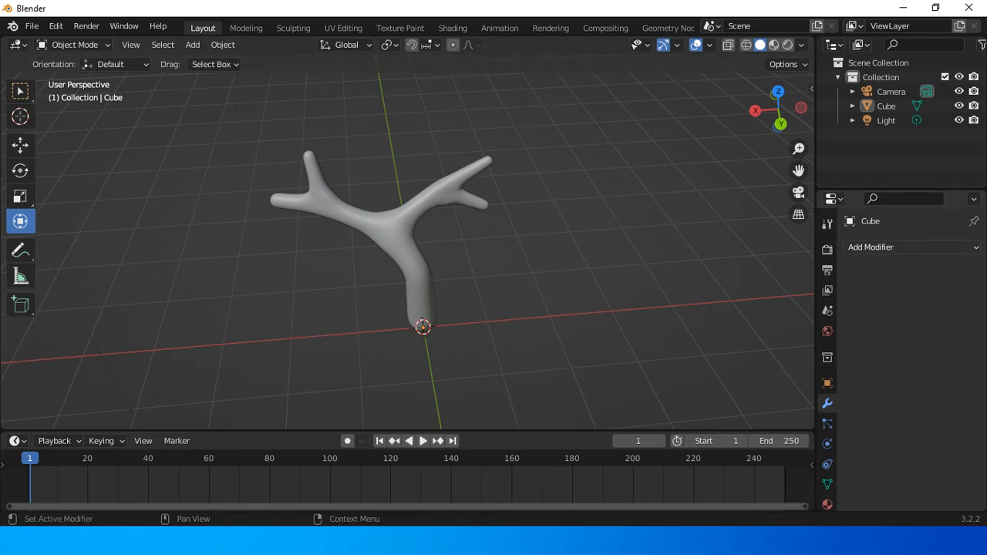
pyautogui.click(871, 247)
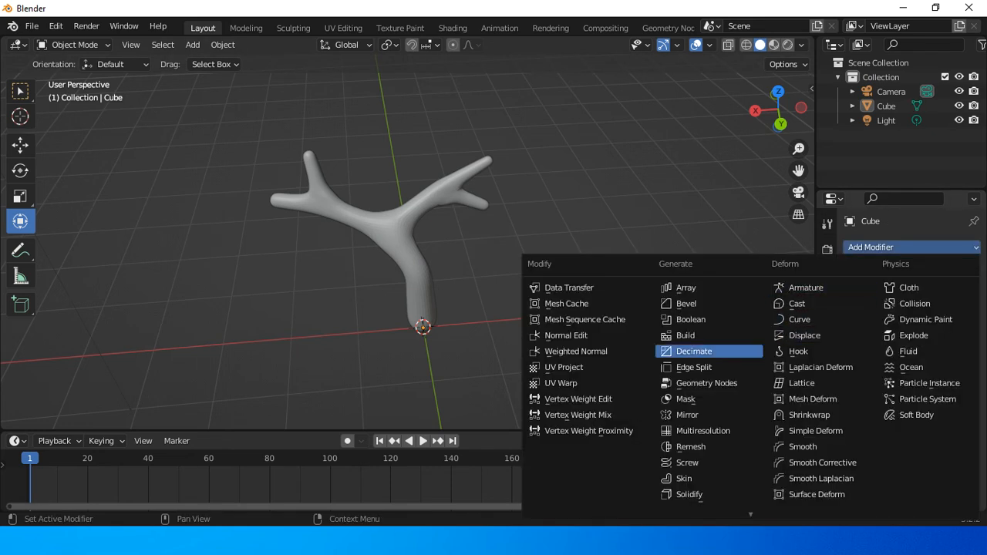
pyautogui.click(694, 351)
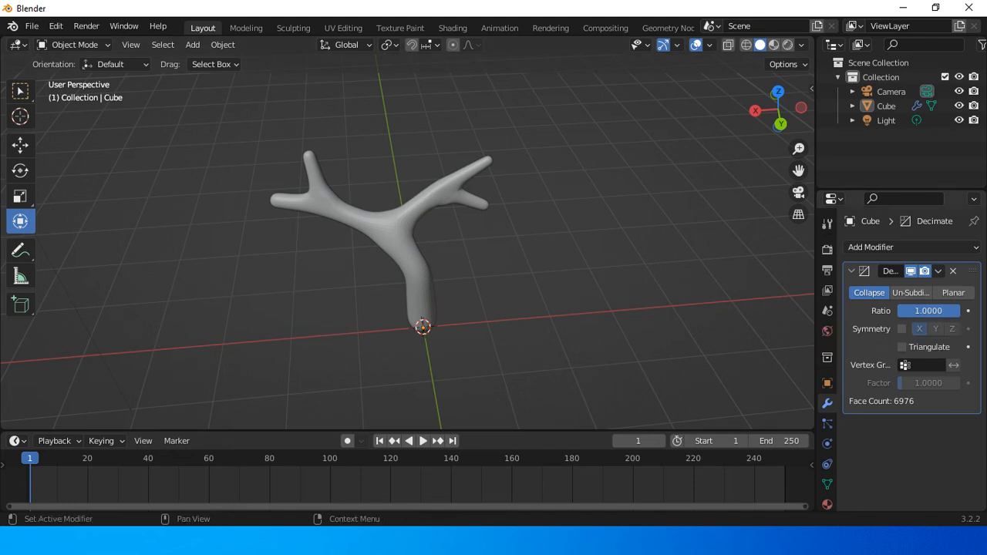
# Step: Lower the Decimate modifier's Collapse ratio to 0.0449, checking the tree's surface up close along the way
pyautogui.moveTo(928, 310); pyautogui.dragTo(874, 310)
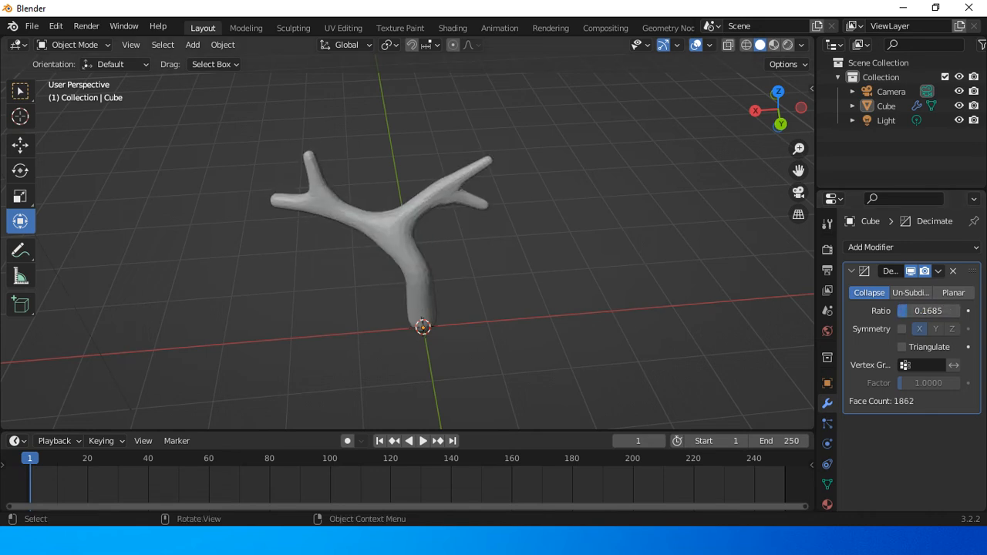
pyautogui.scroll(-2, 407, 244)
pyautogui.scroll(8, 407, 243)
pyautogui.scroll(-3, 407, 243)
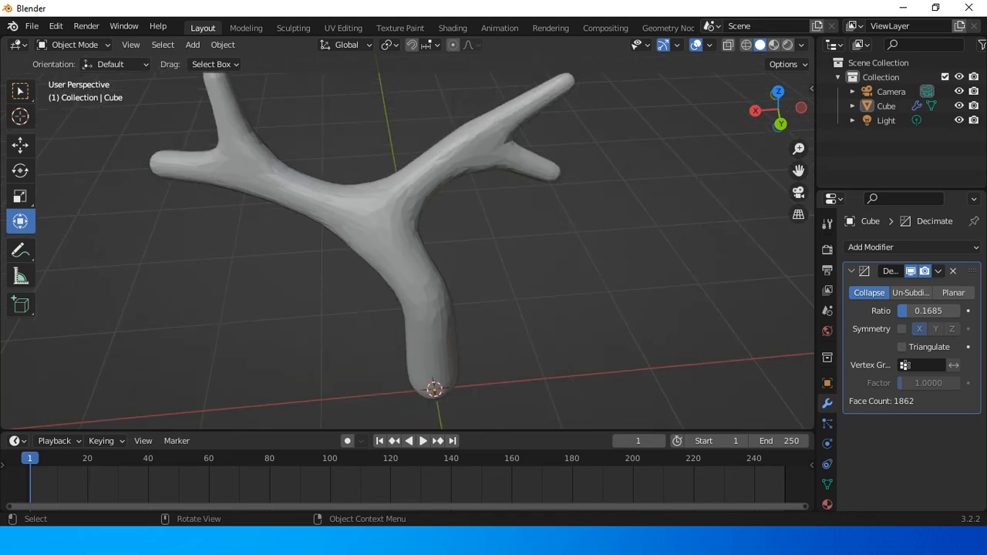
pyautogui.scroll(-1, 407, 244)
pyautogui.scroll(2, 407, 244)
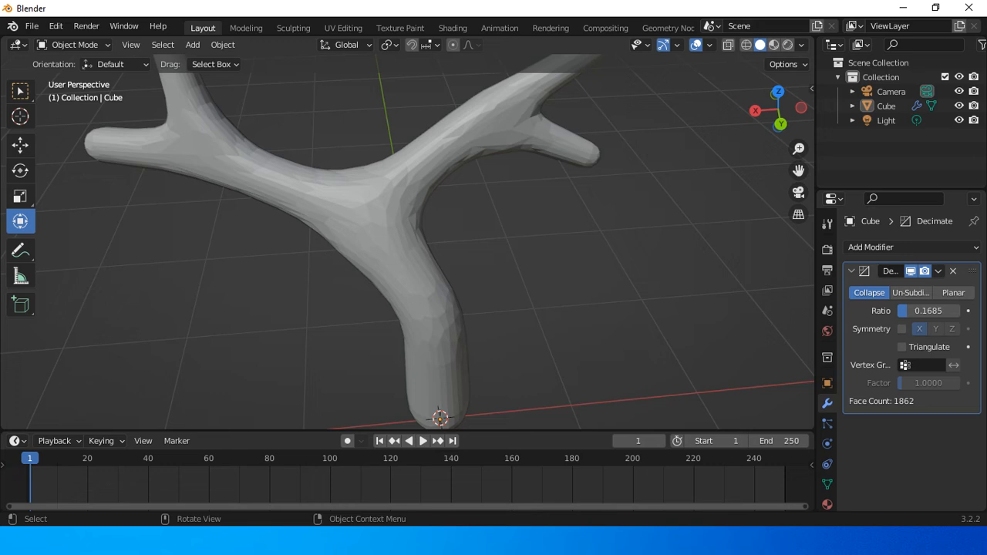
pyautogui.scroll(-1, 407, 244)
pyautogui.scroll(4, 407, 244)
pyautogui.scroll(-3, 407, 244)
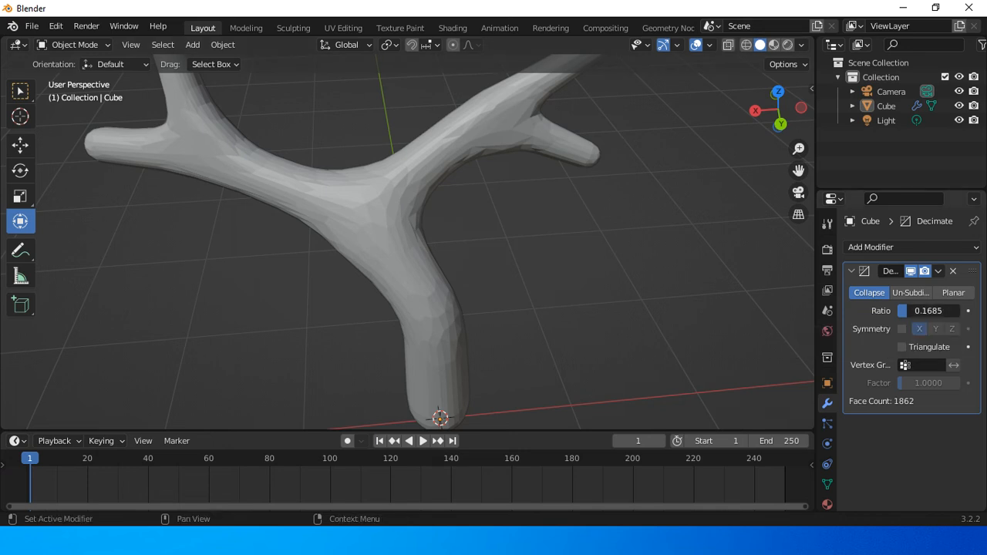
pyautogui.moveTo(928, 310); pyautogui.dragTo(906, 310)
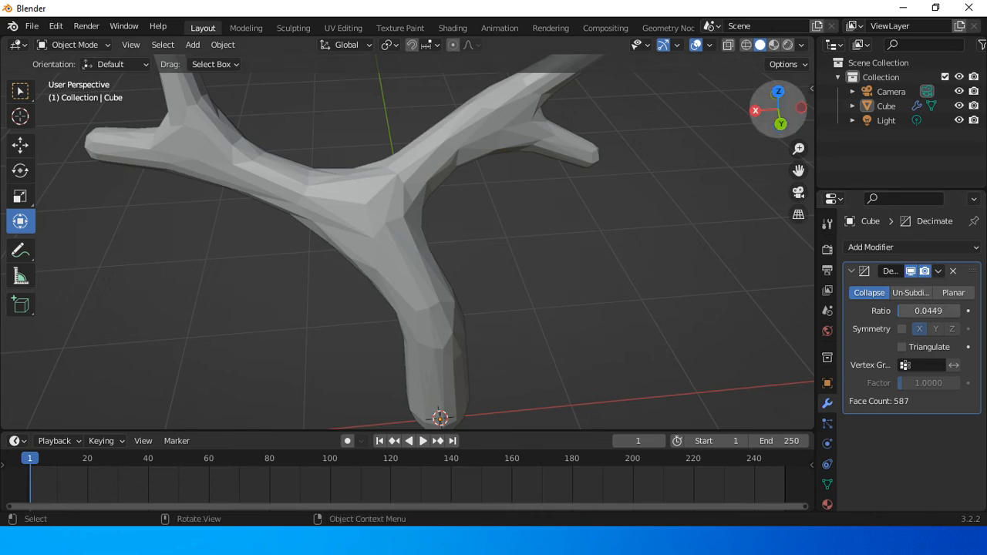
# Step: Check the decimated tree's underlying mesh from the opposite side in Edit Mode, and return to Object Mode
pyautogui.moveTo(780, 117); pyautogui.dragTo(808, 108)
pyautogui.click(75, 45)
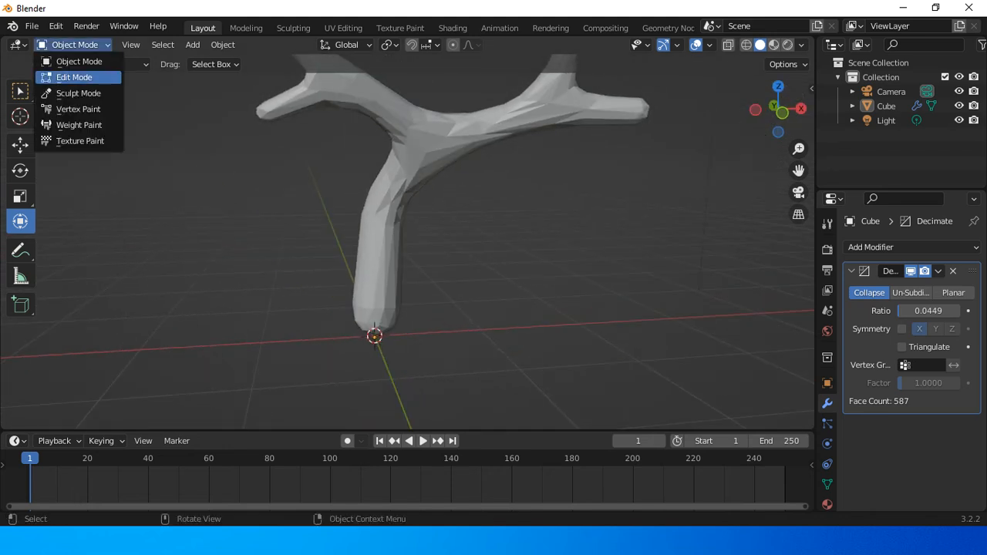
pyautogui.click(74, 77)
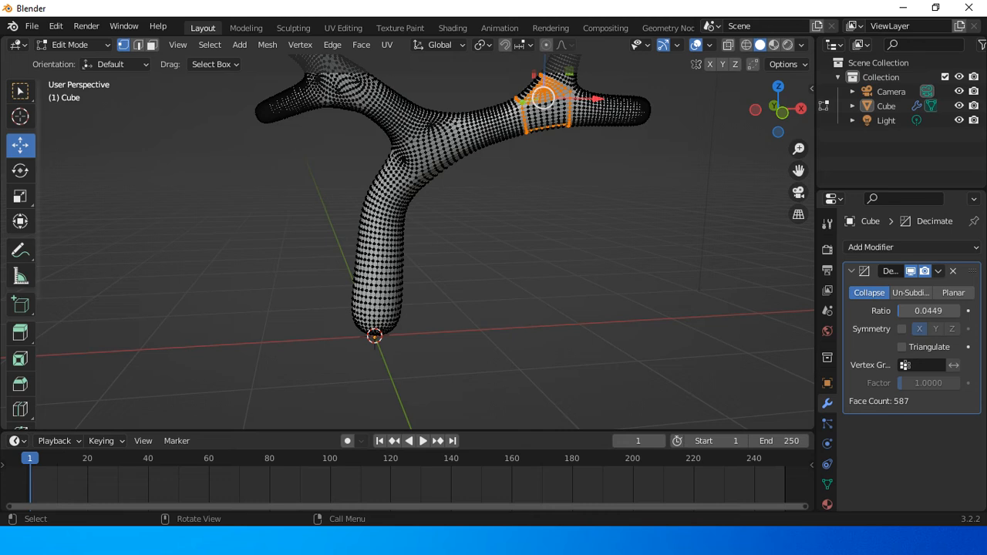
pyautogui.click(75, 44)
pyautogui.click(74, 61)
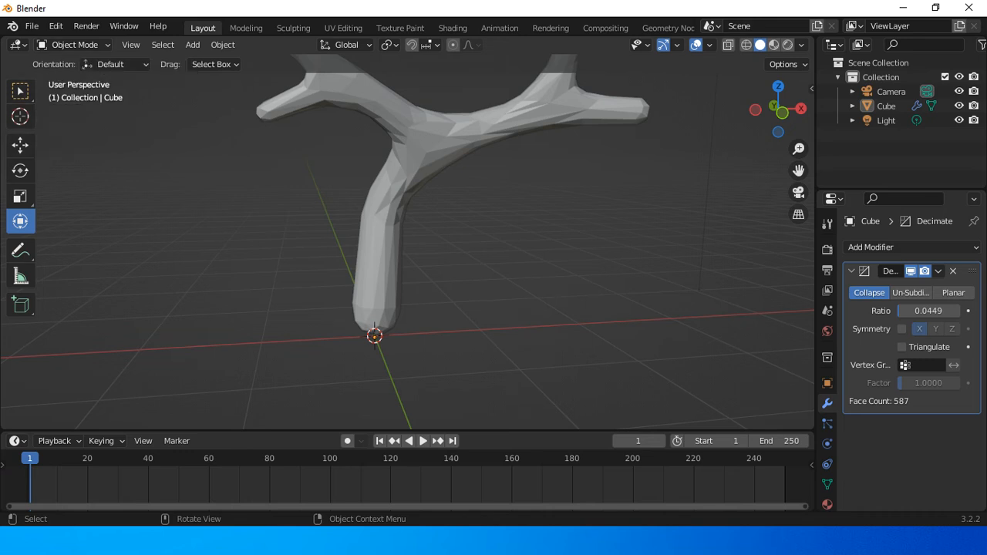
# Step: Hide the viewport overlays and put the tree into Edit Mode
pyautogui.click(696, 45)
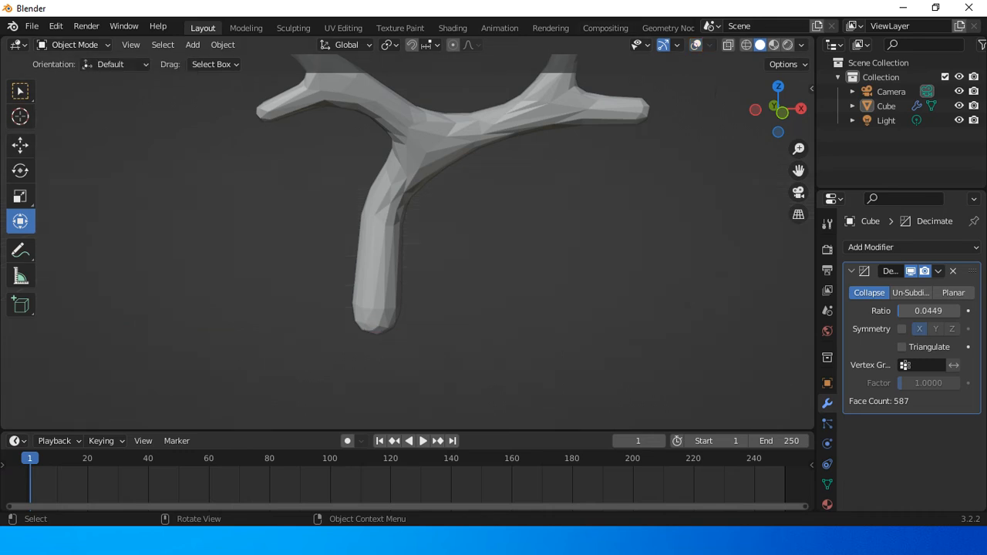
pyautogui.click(75, 45)
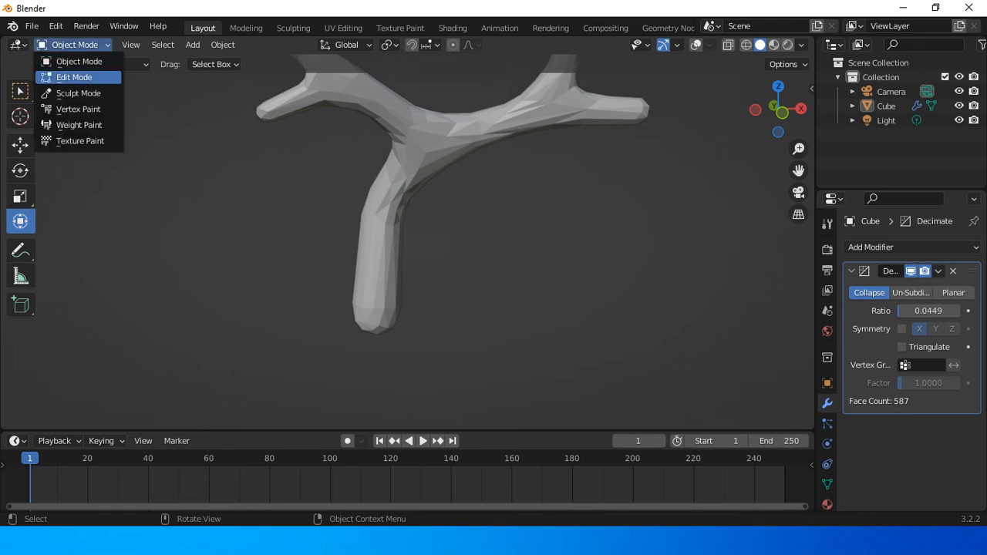
pyautogui.click(69, 74)
pyautogui.scroll(-3, 409, 231)
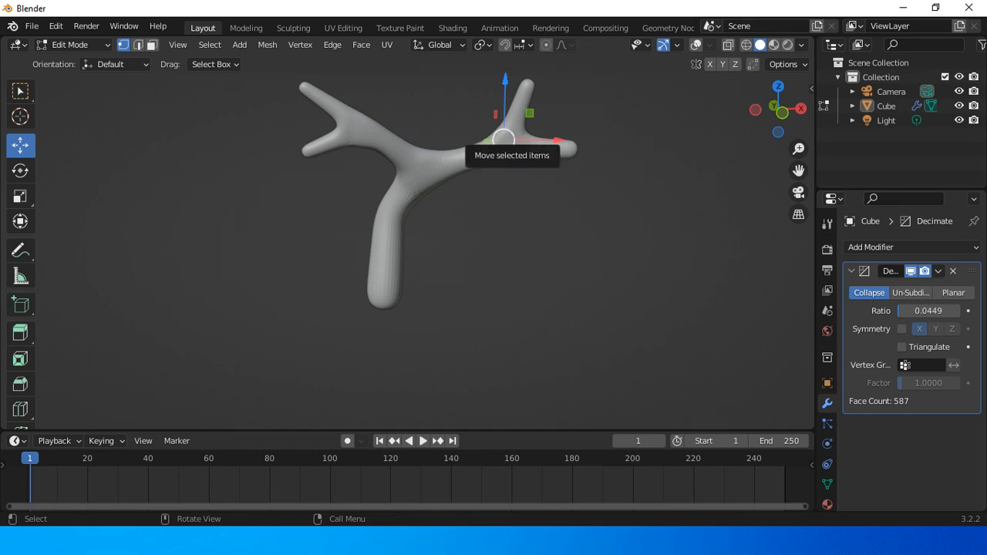
# Step: Try moving the selected vertices at the positive-X branch's fork, freely and along Z, undoing each move
pyautogui.moveTo(503, 140); pyautogui.dragTo(500, 140)
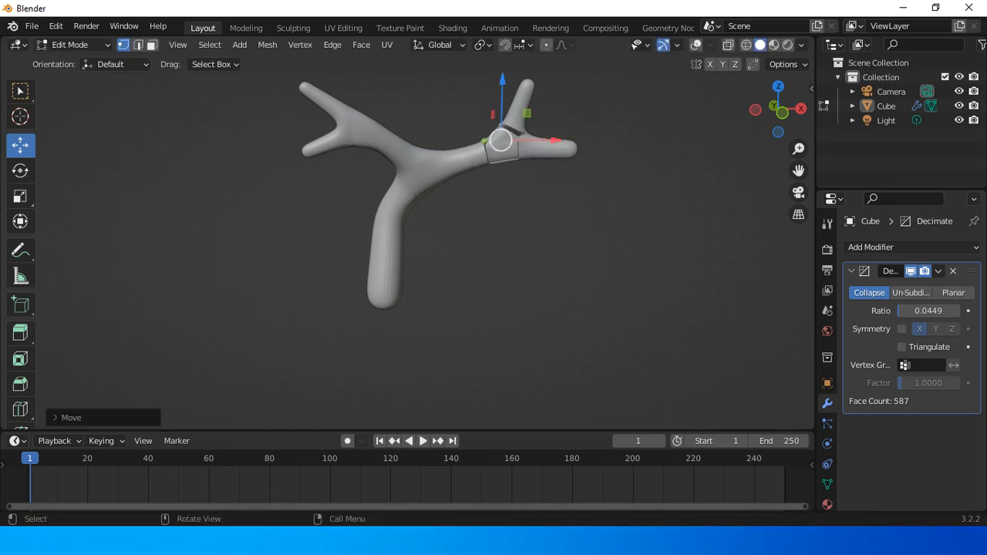
pyautogui.hotkey('ctrl', 'z')
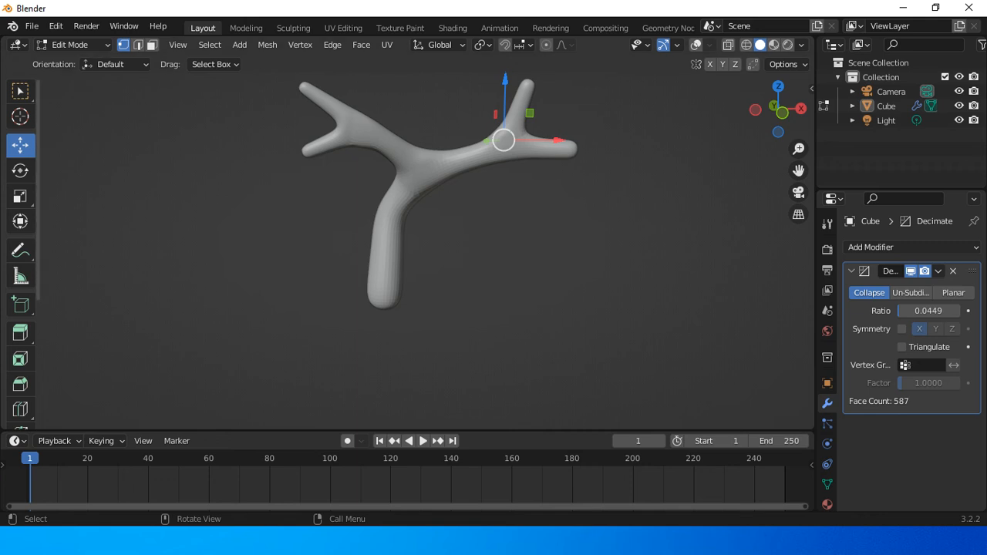
pyautogui.scroll(-2, 424, 254)
pyautogui.scroll(3, 424, 254)
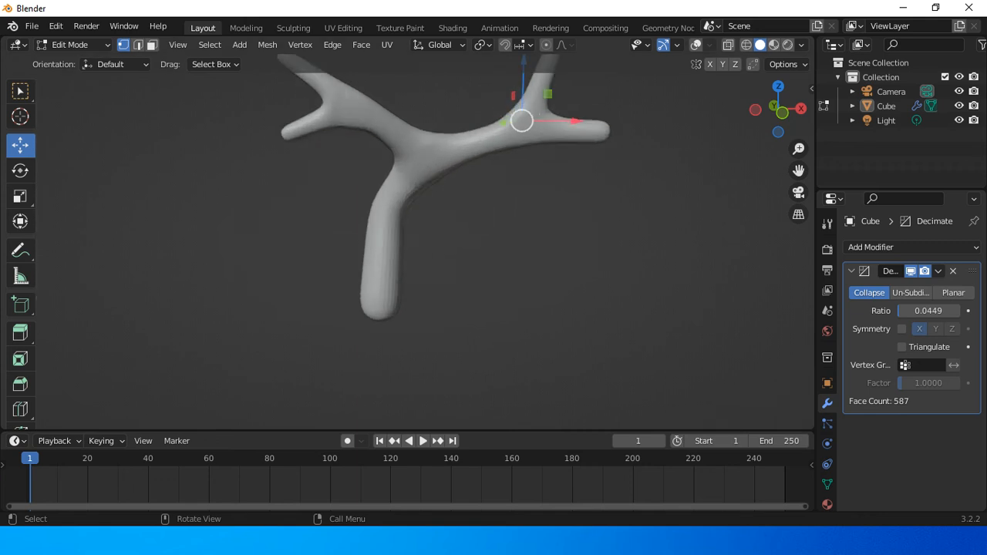
pyautogui.moveTo(778, 110); pyautogui.dragTo(986, 154)
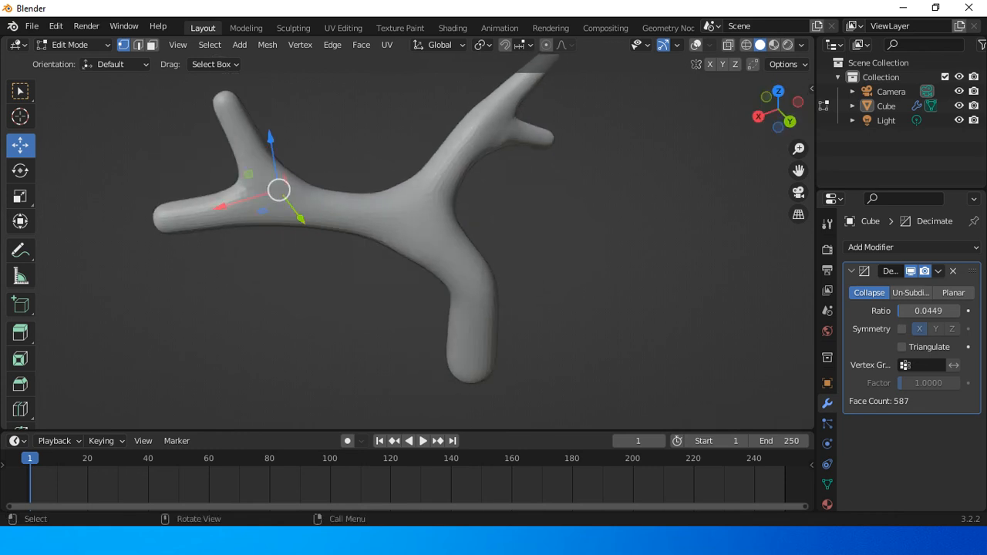
pyautogui.press('g')
pyautogui.press('z')
pyautogui.press('Return')
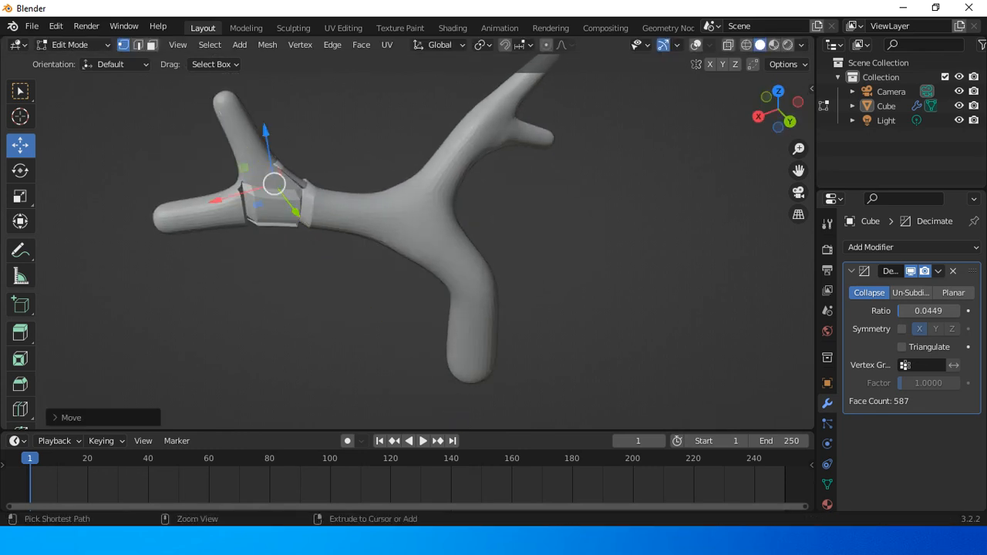
pyautogui.hotkey('ctrl', 'z')
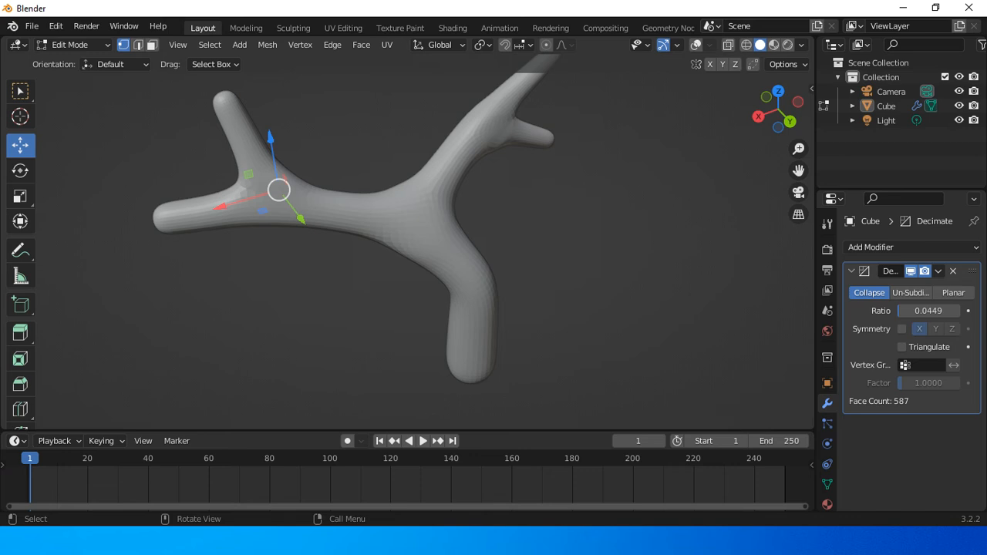
pyautogui.hotkey('ctrl', 'z')
pyautogui.press('g')
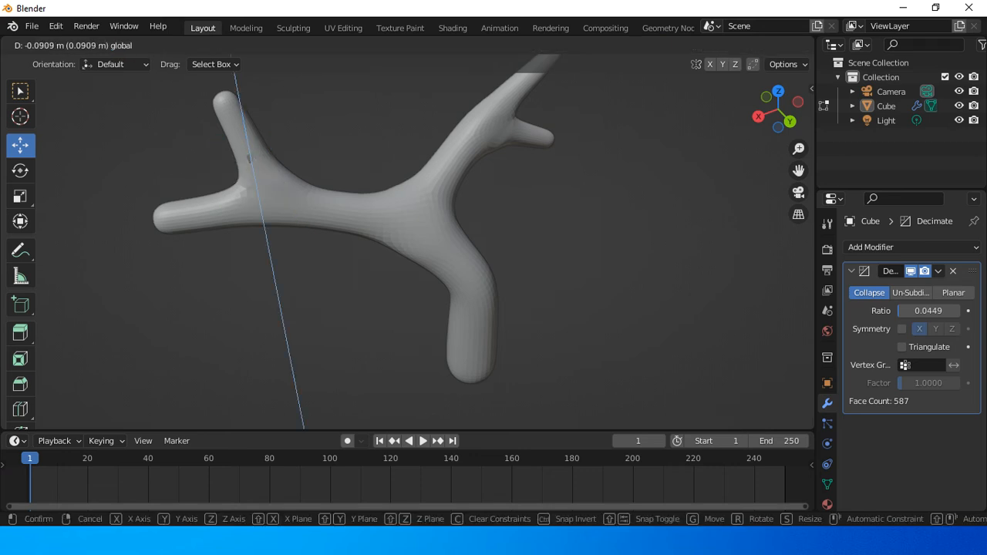
pyautogui.press('Return')
pyautogui.hotkey('ctrl', 'z')
# Step: Compare the tree in wireframe, solid and X-ray display from a lower angle, ending in solid shading with X-ray off
pyautogui.moveTo(779, 108); pyautogui.dragTo(752, 113)
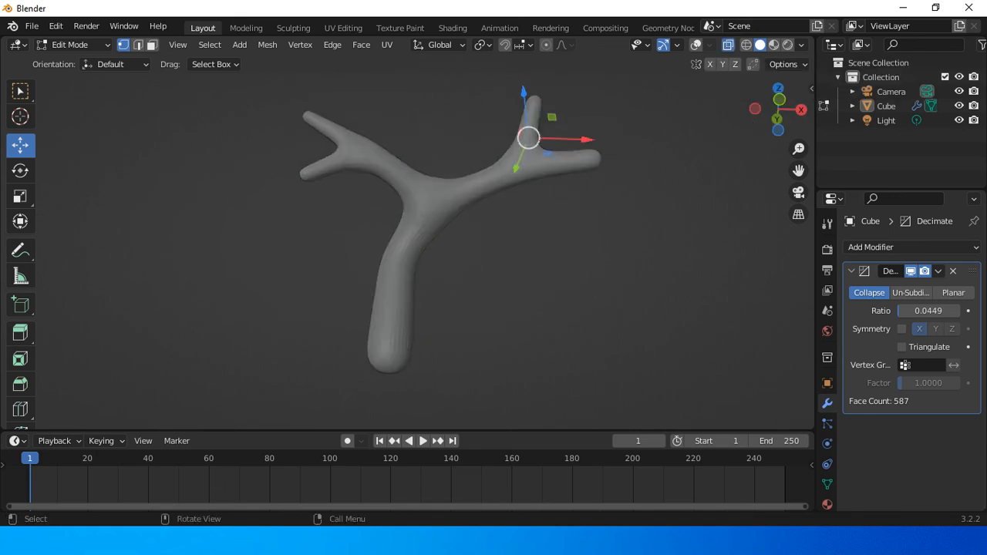
pyautogui.click(746, 45)
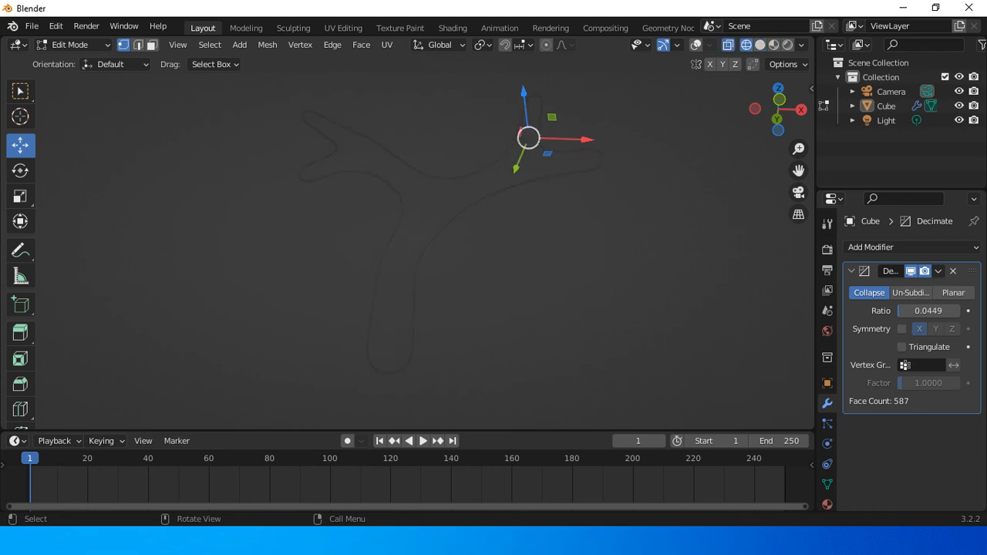
pyautogui.click(759, 44)
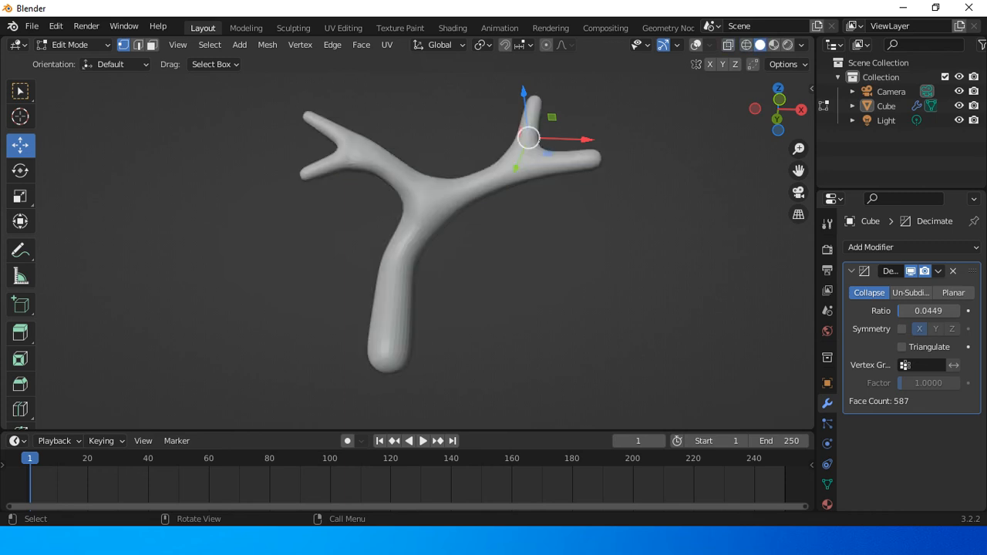
pyautogui.hotkey('alt', 'z')
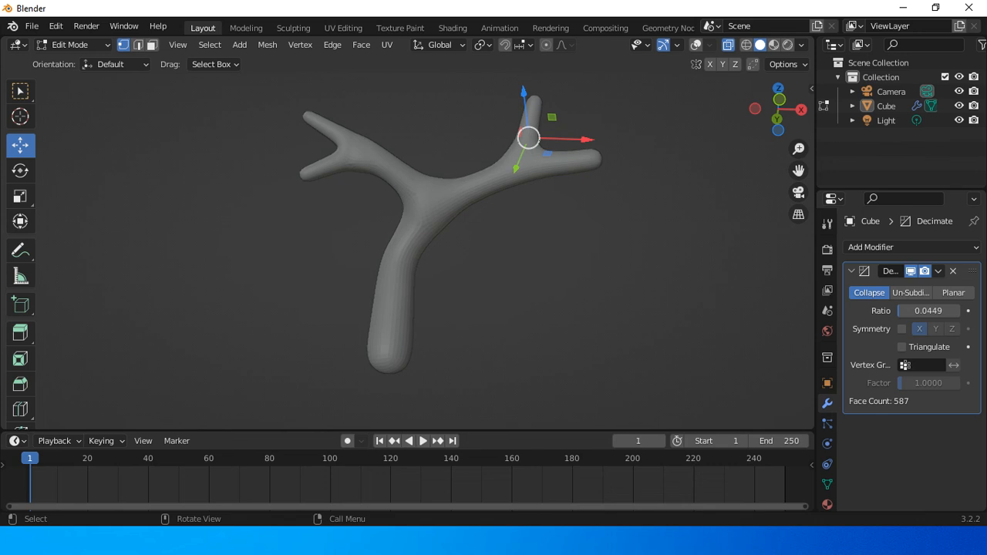
pyautogui.hotkey('alt', 'z')
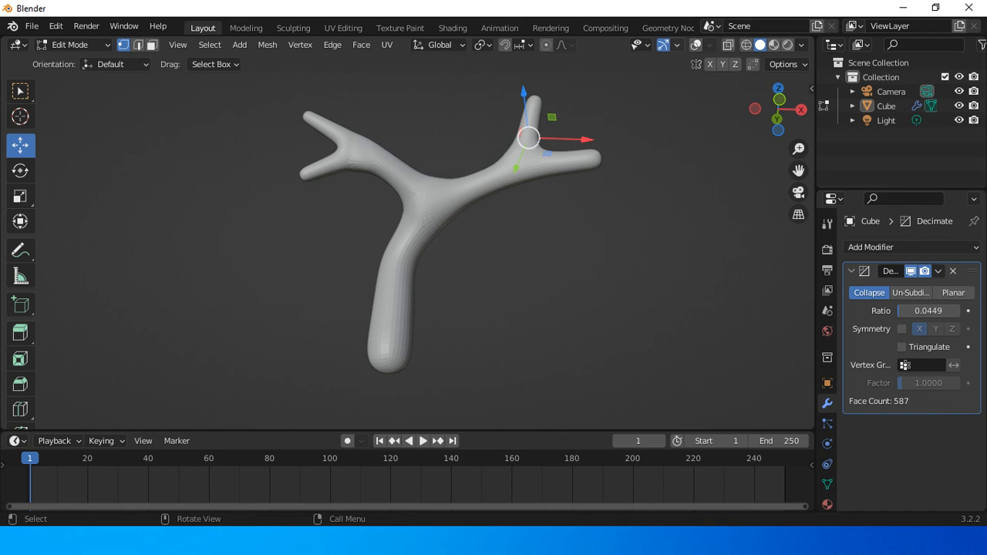
# Step: Deselect all of the tree's vertices and show the viewport overlays again
pyautogui.hotkey('alt', 'a')
pyautogui.click(697, 44)
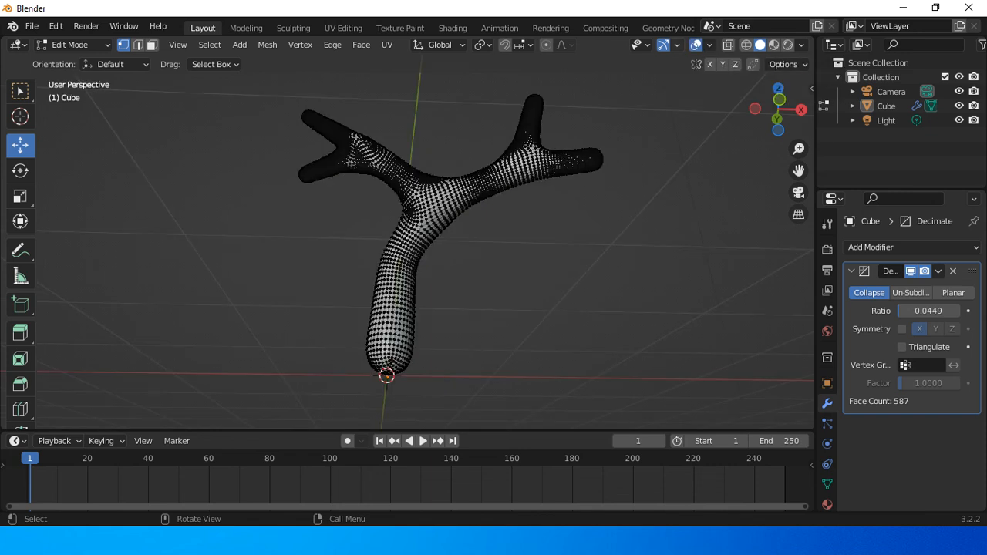
# Step: Try out the X and Y axes, Statistics, Edges and Center options of the viewport overlays
pyautogui.click(710, 44)
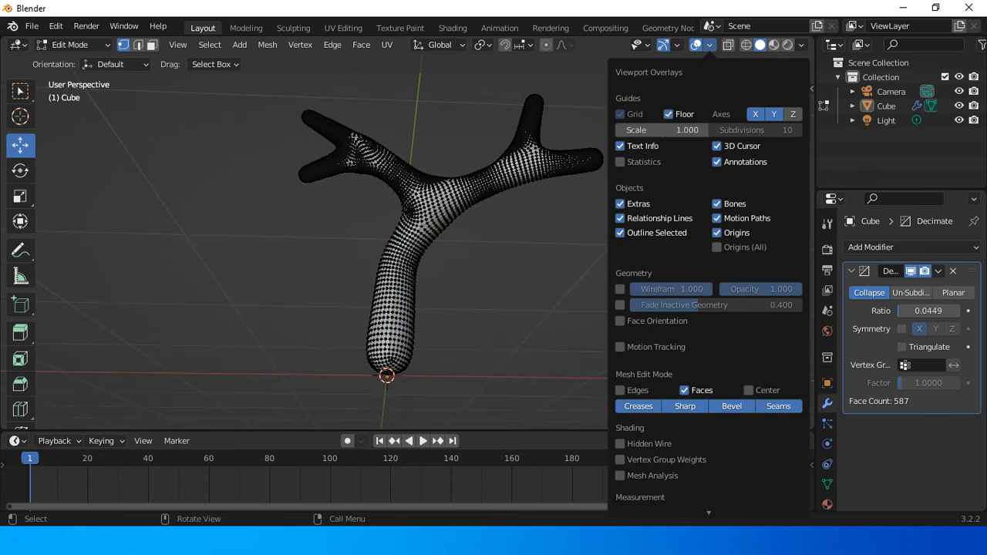
pyautogui.click(774, 114)
pyautogui.click(755, 115)
pyautogui.click(773, 114)
pyautogui.click(619, 162)
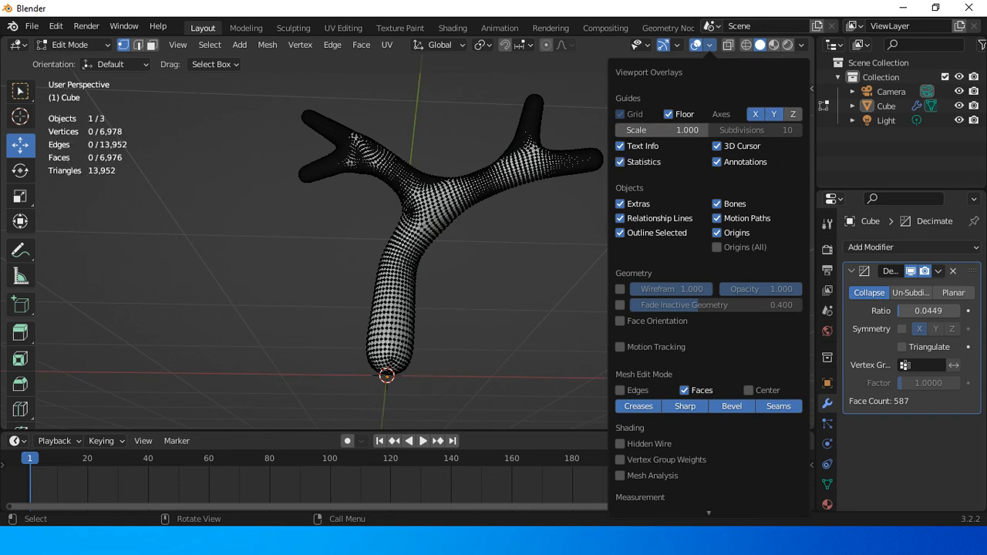
pyautogui.click(620, 162)
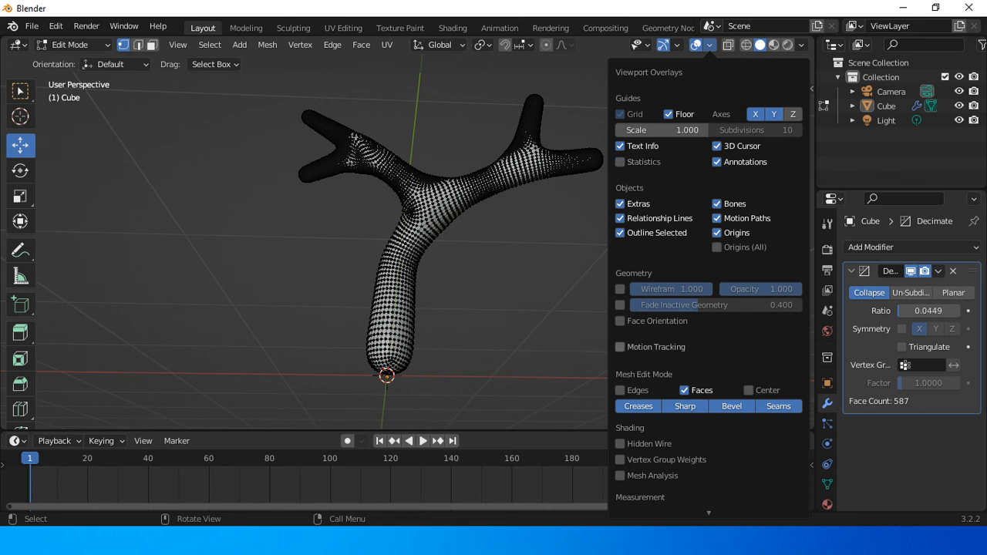
pyautogui.click(619, 390)
pyautogui.click(619, 390)
pyautogui.click(620, 390)
pyautogui.click(747, 390)
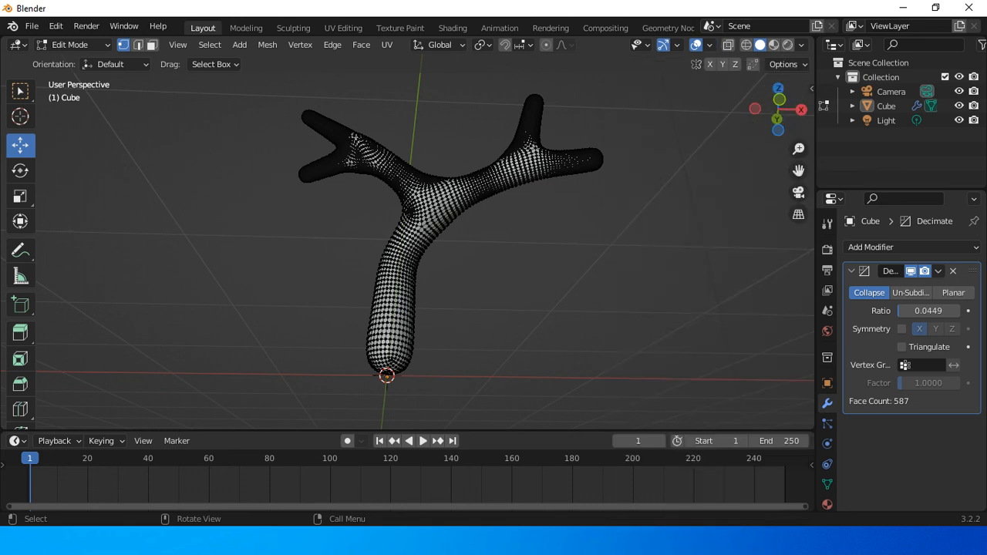
# Step: Switch the viewport to Material Preview shading and view the tree's mesh up close
pyautogui.click(746, 45)
pyautogui.click(759, 45)
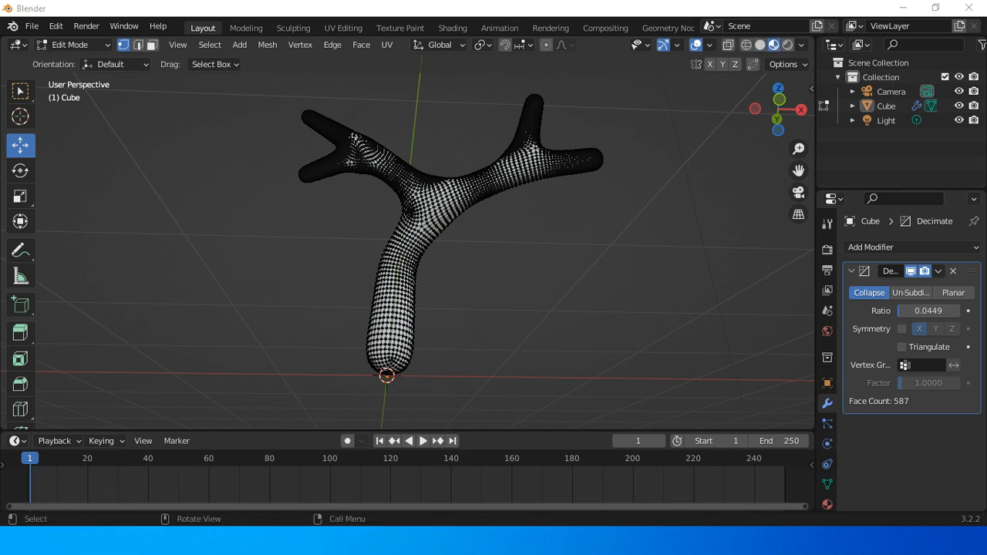
pyautogui.scroll(3, 408, 255)
pyautogui.scroll(-1, 407, 241)
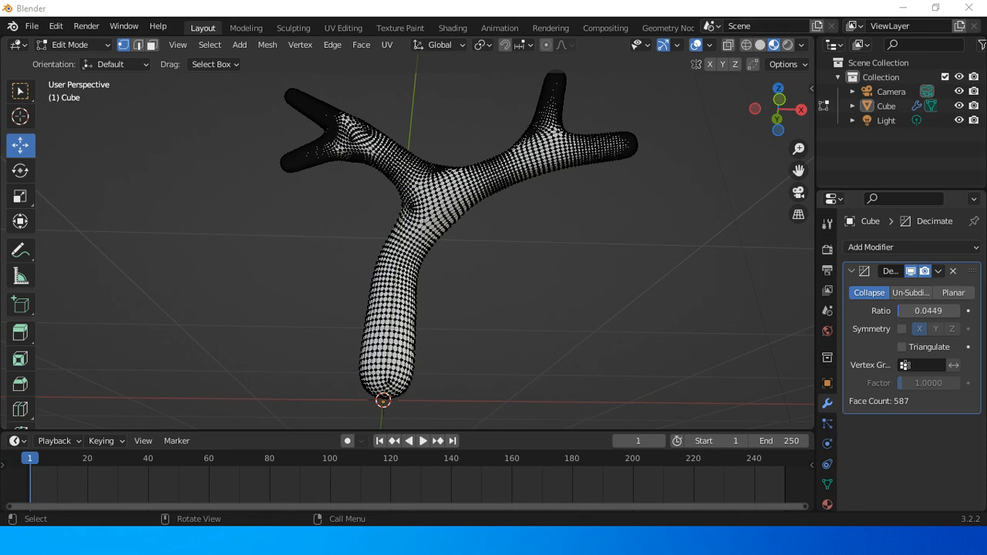
pyautogui.scroll(1, 401, 247)
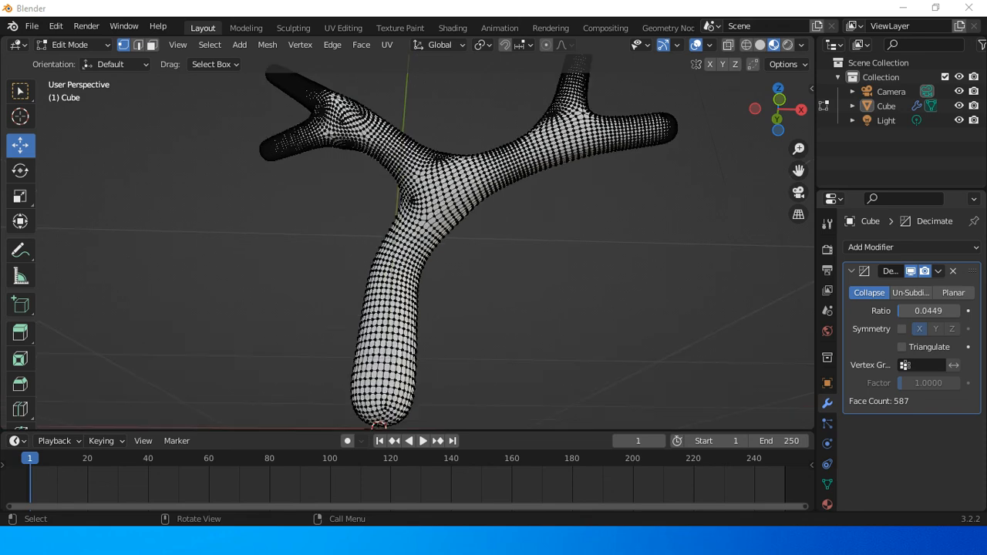
# Step: Check the tree from the right and front views, and hide the viewport overlays to examine its solid-shaded surface from other angles
pyautogui.scroll(-2, 407, 242)
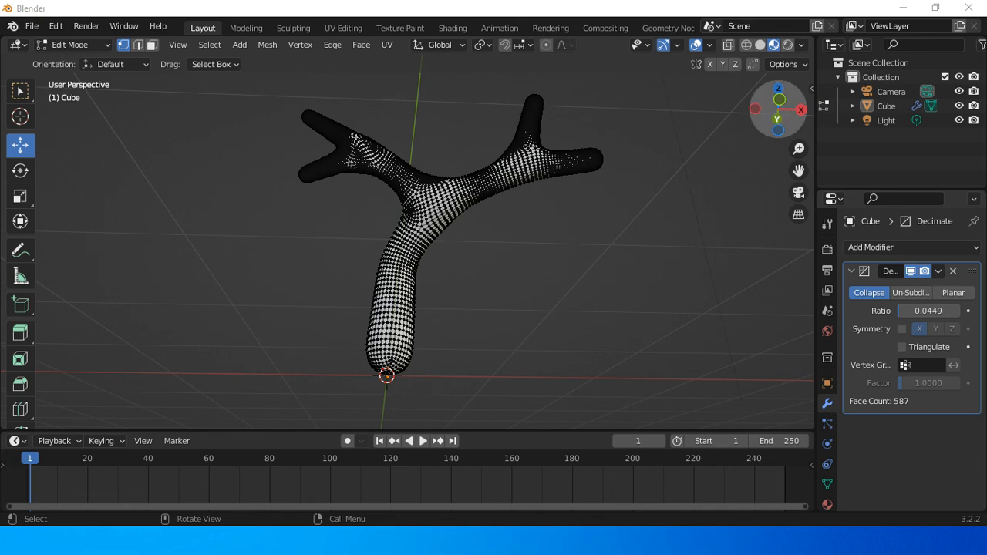
pyautogui.click(801, 109)
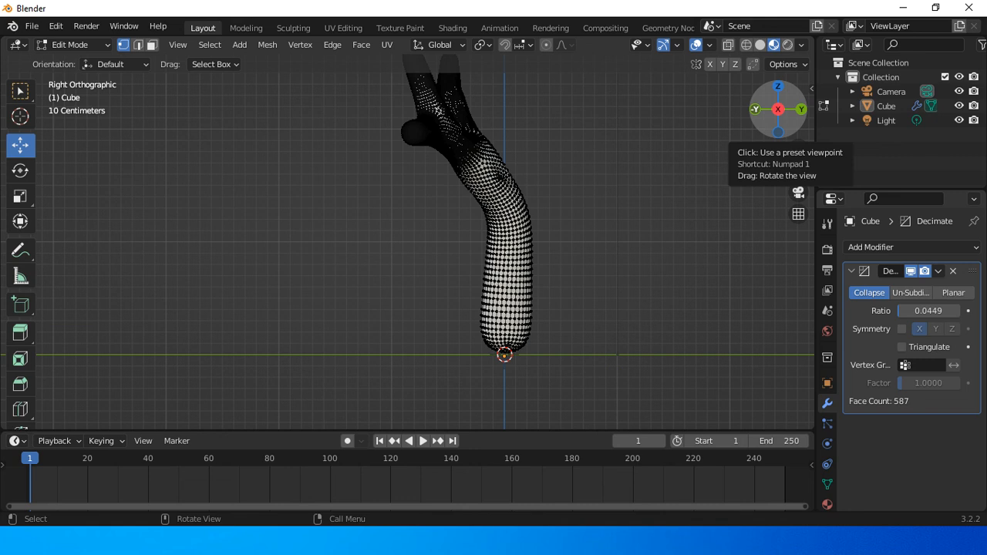
pyautogui.click(755, 109)
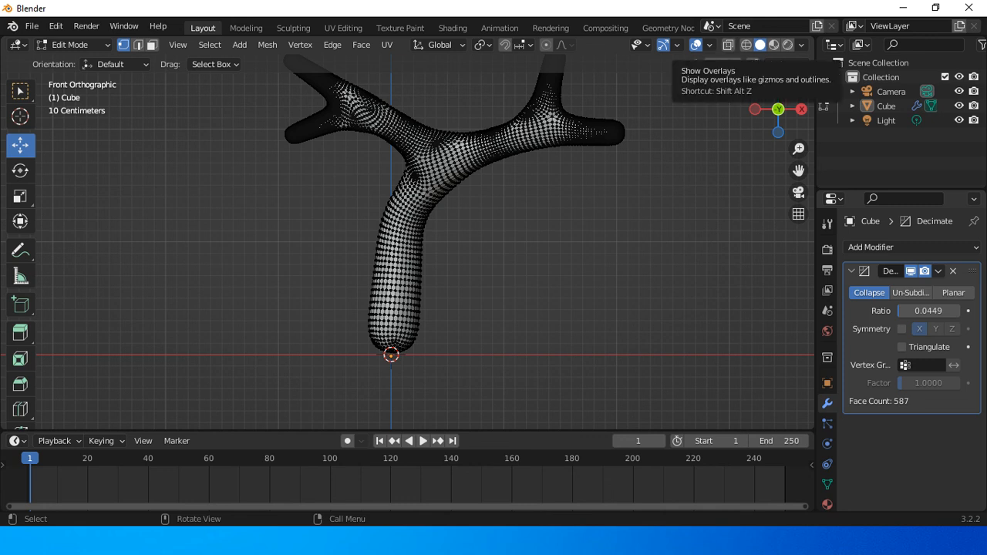
pyautogui.click(695, 45)
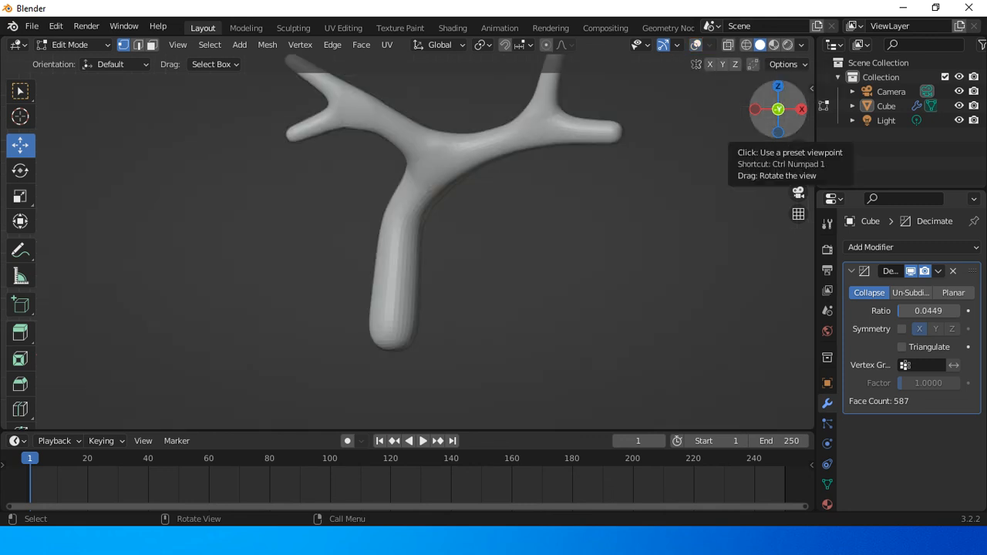
pyautogui.moveTo(778, 109); pyautogui.dragTo(687, 118)
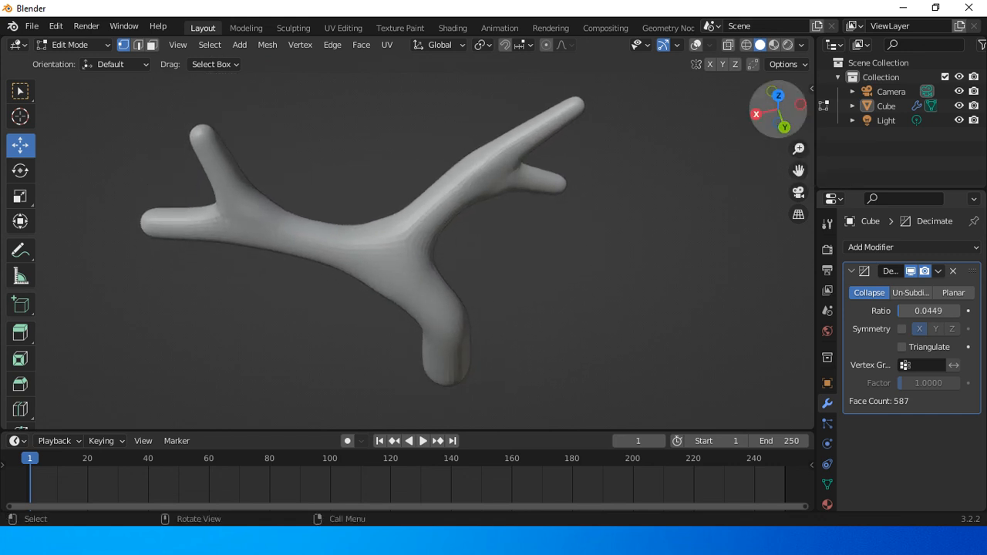
pyautogui.moveTo(777, 110)
pyautogui.mouseDown()
pyautogui.moveTo(808, 99)
pyautogui.moveTo(777, 114)
pyautogui.mouseUp()
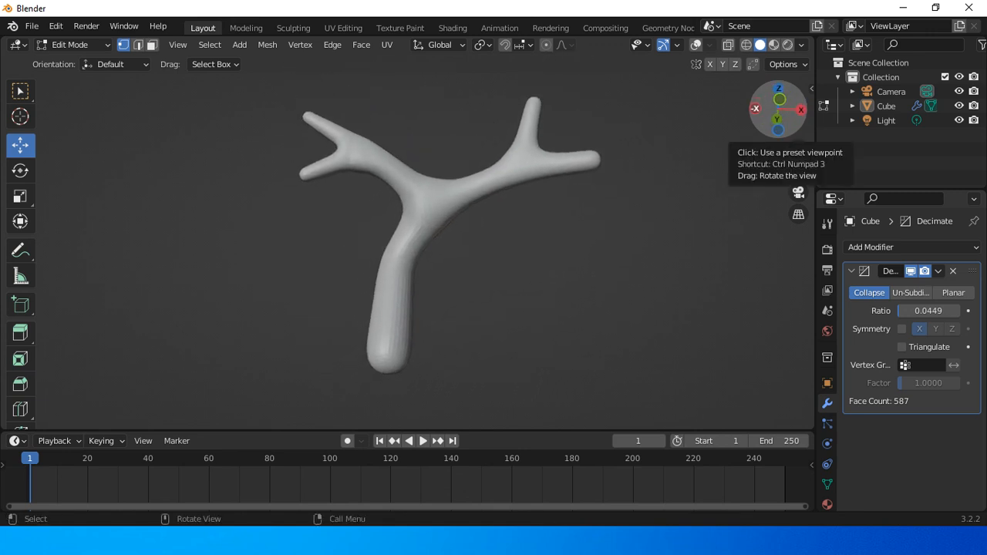